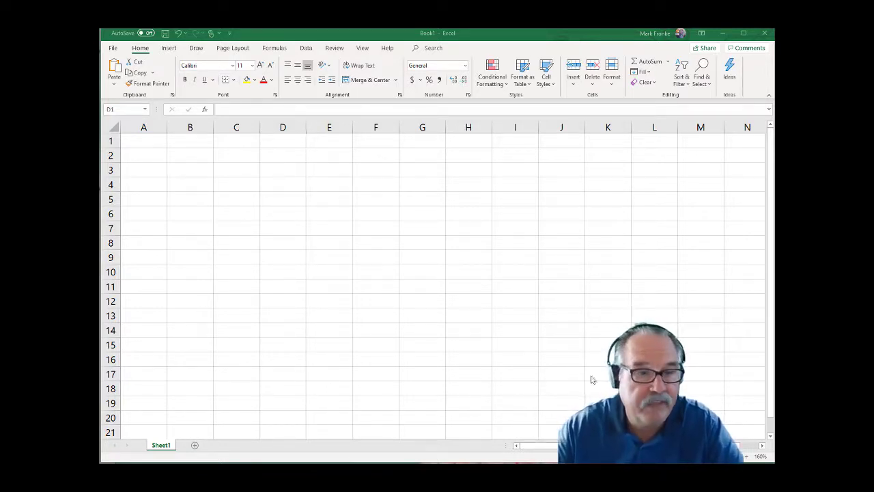
# Enter the preparer's full name in cell A1 and "Problem 1-7B" in cell A2.
pyautogui.click(144, 142)
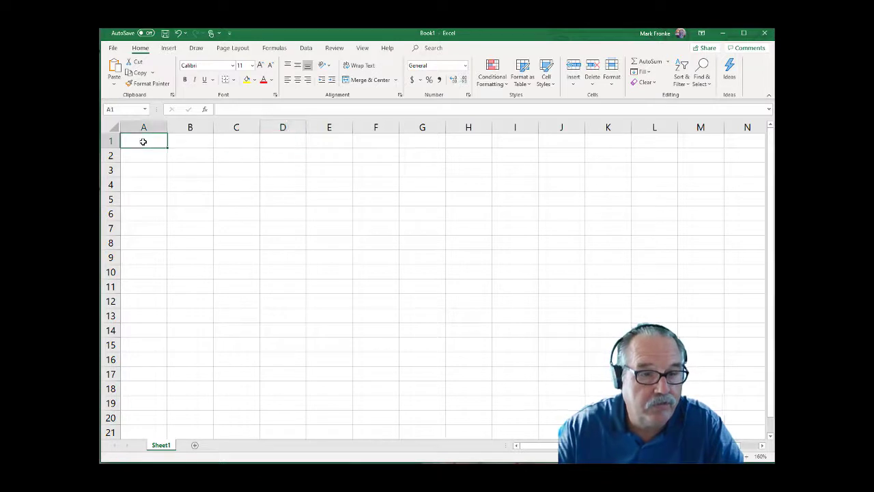
pyautogui.write('M')
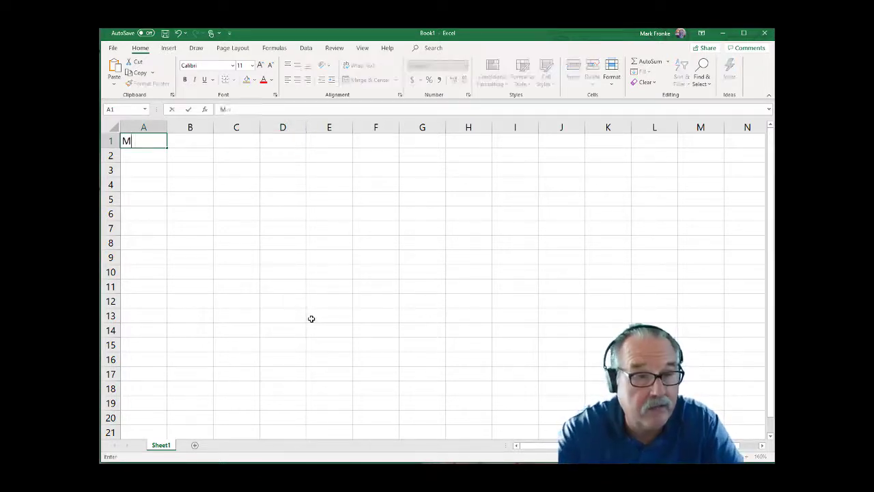
pyautogui.write('ark Fronke')
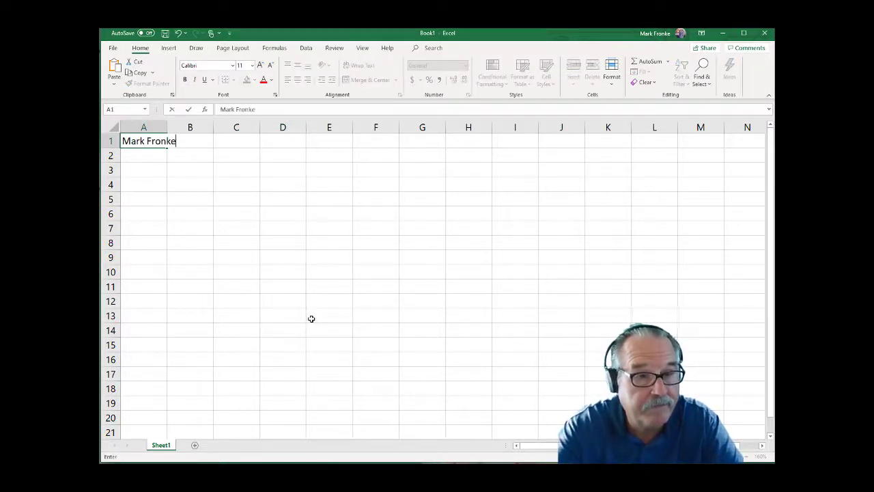
pyautogui.press('Return')
pyautogui.write('Problem ')
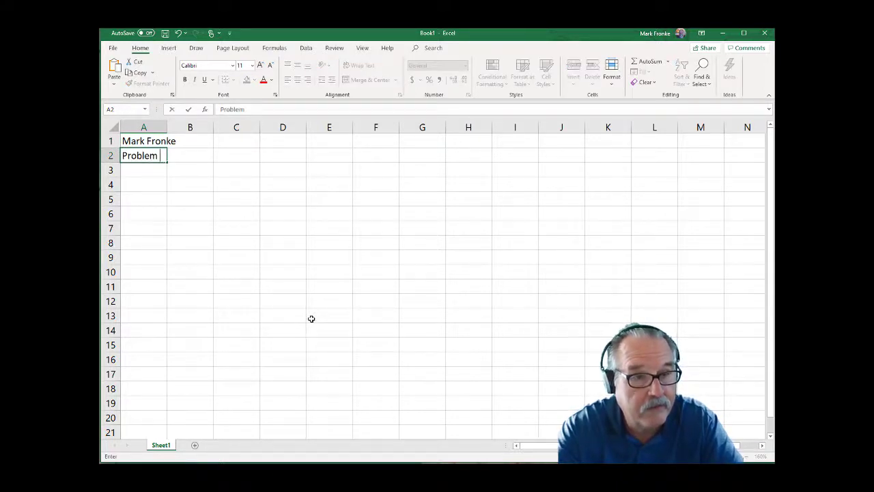
pyautogui.write('1-7B')
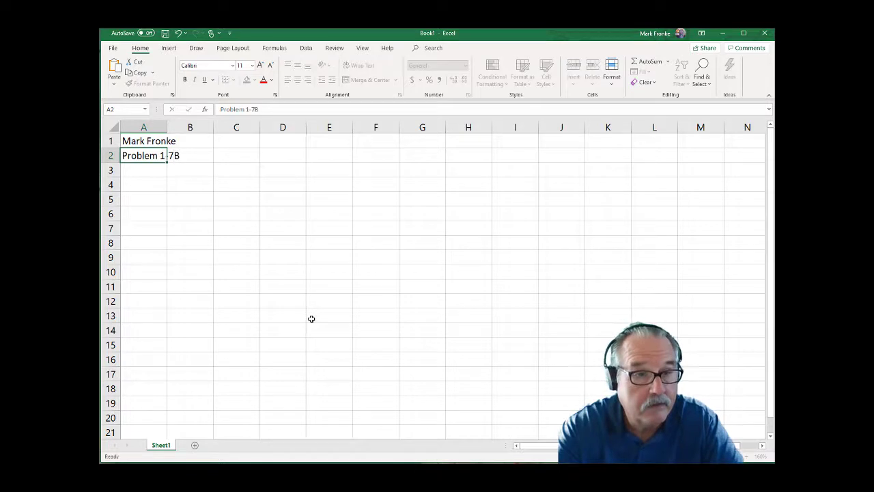
pyautogui.press('Return')
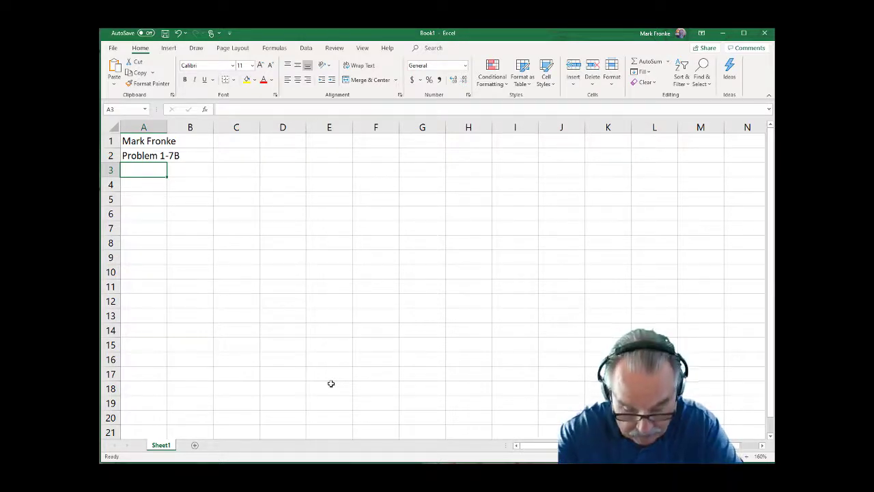
# Enter the company title "Niko's Maintenance Company" in cell A4.
pyautogui.press('Down')
pyautogui.write('Nik')
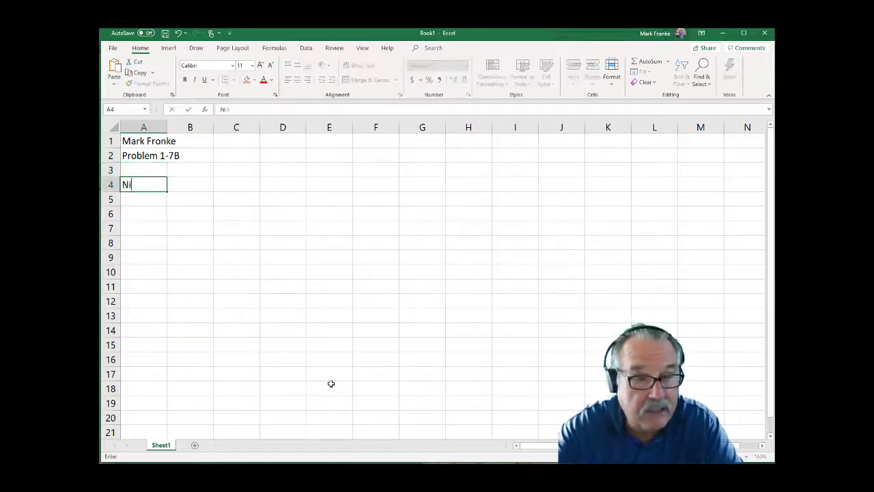
pyautogui.write("o's Maint")
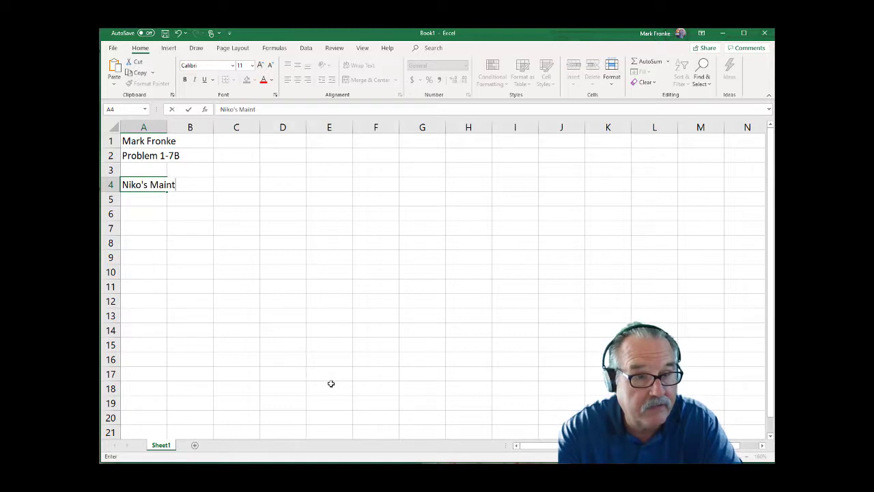
pyautogui.write('enace')
pyautogui.press('BackSpace')
pyautogui.press('BackSpace')
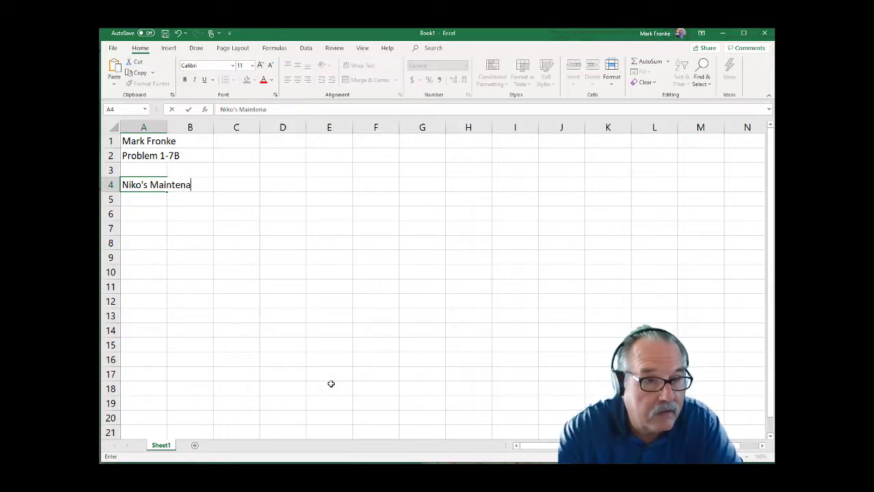
pyautogui.write('nce')
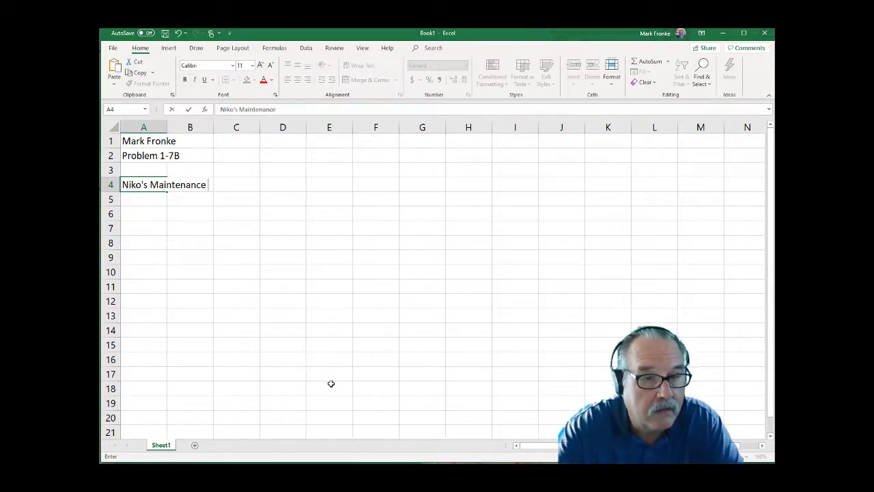
pyautogui.write(' Company')
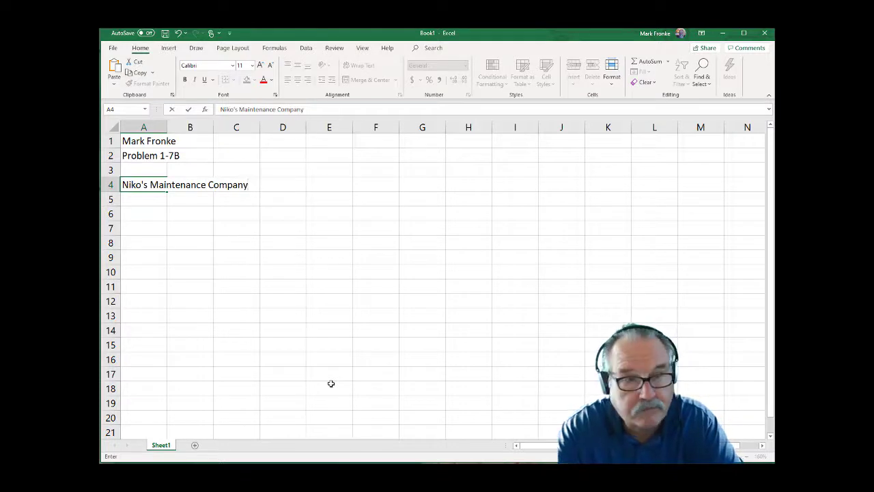
pyautogui.press('Return')
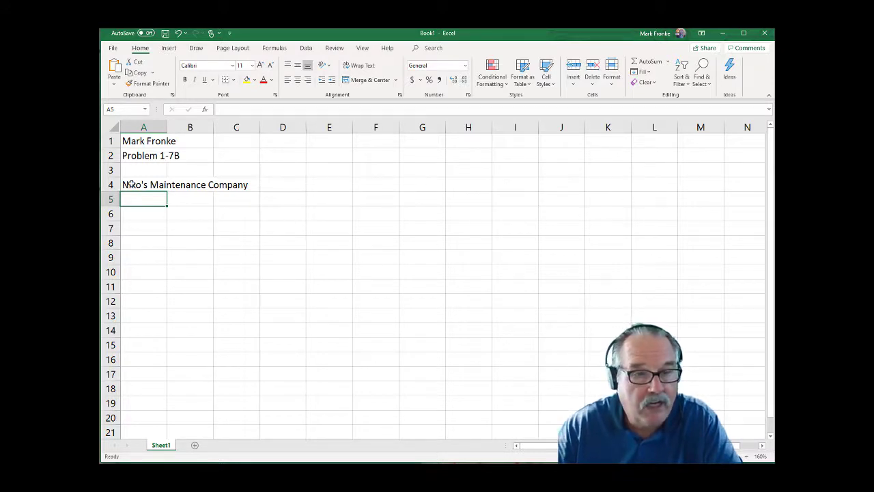
# Merge and center the company title across A4:M4 and give it thick outside borders.
pyautogui.click(153, 184)
pyautogui.moveTo(153, 184); pyautogui.dragTo(690, 180)
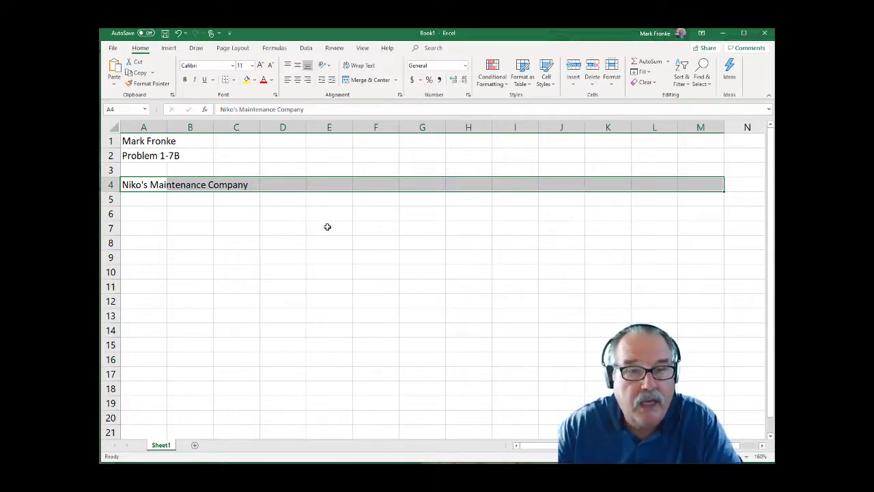
pyautogui.click(362, 80)
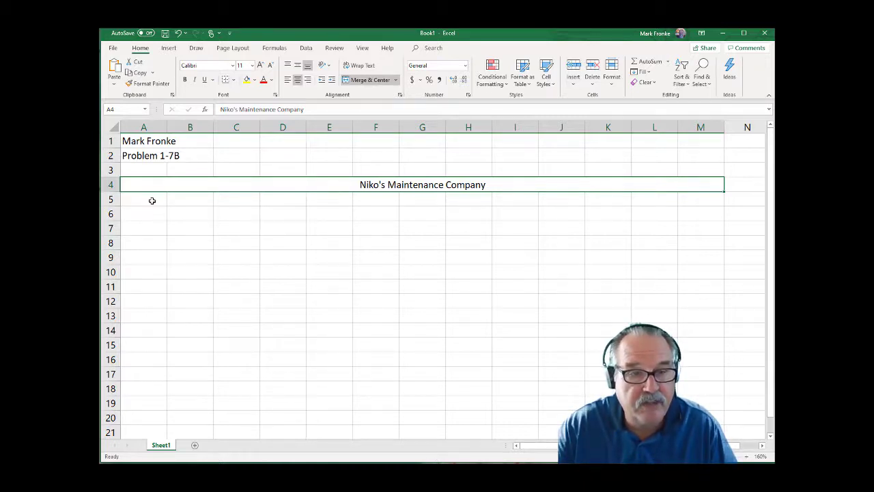
pyautogui.click(232, 80)
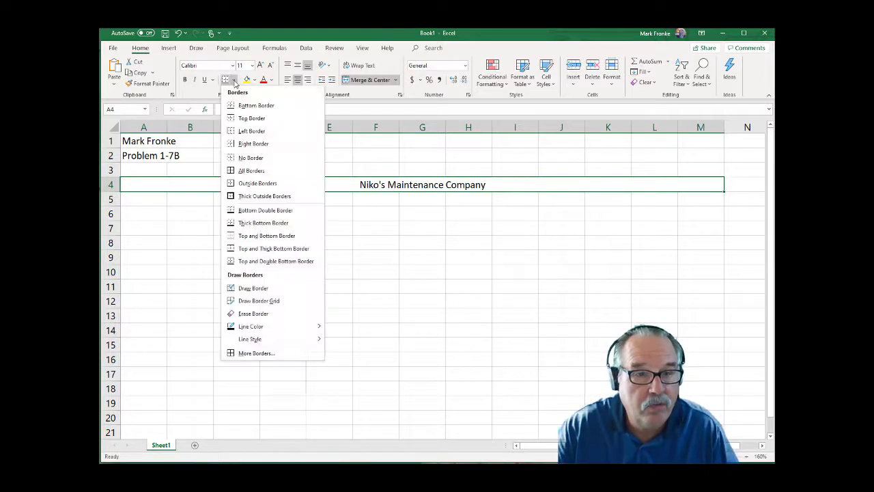
pyautogui.click(254, 196)
pyautogui.click(556, 306)
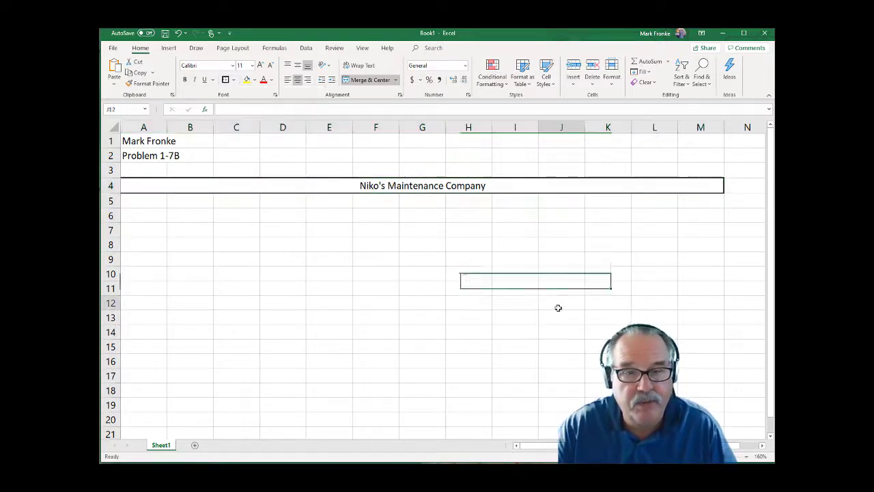
# Enter the column headings "Ref" in cell A5 and "Date" in cell B5.
pyautogui.click(143, 200)
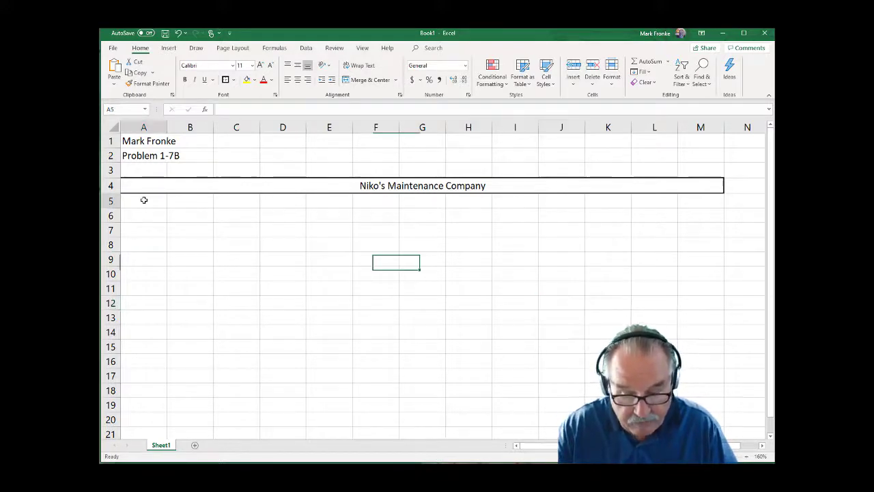
pyautogui.write('Ref')
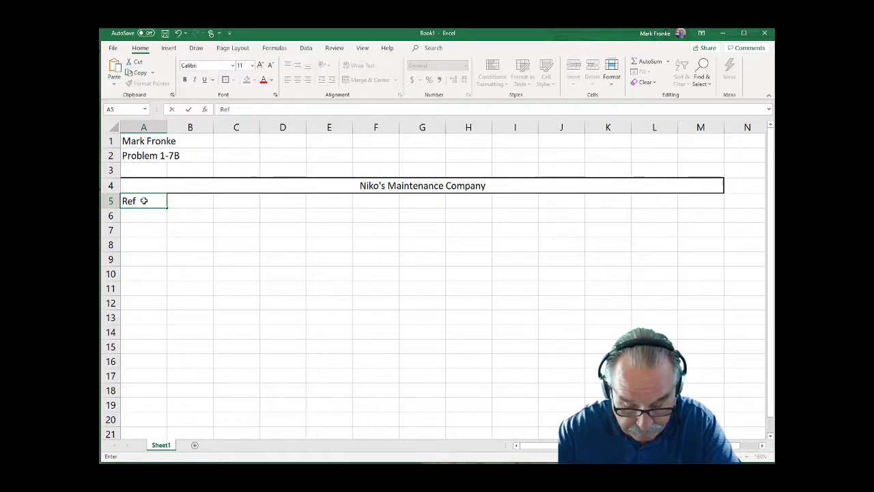
pyautogui.press('Tab')
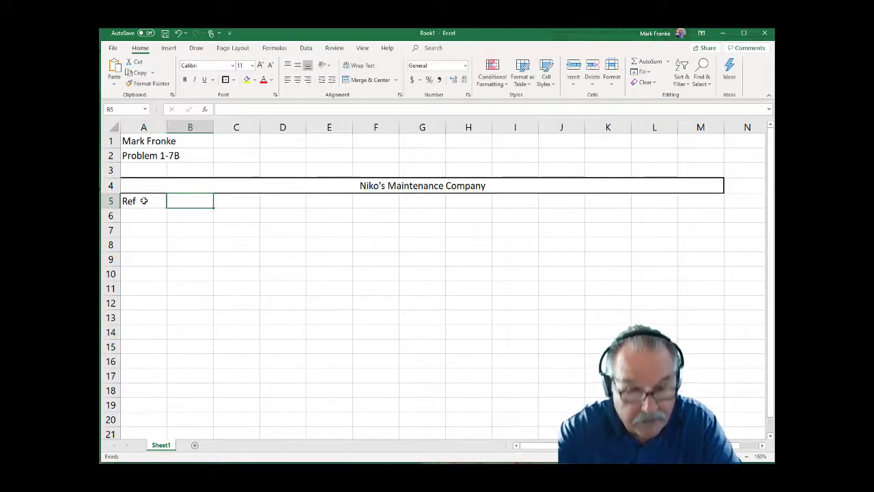
pyautogui.write('Date')
pyautogui.press('Return')
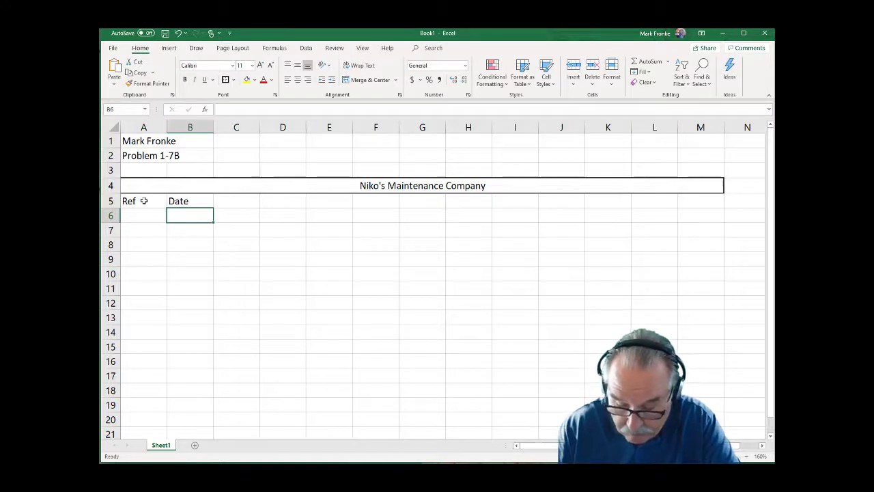
# Enter the account headings "Cash" in C6 and "Accounts" over "Receivable" in D6 and D7.
pyautogui.click(236, 216)
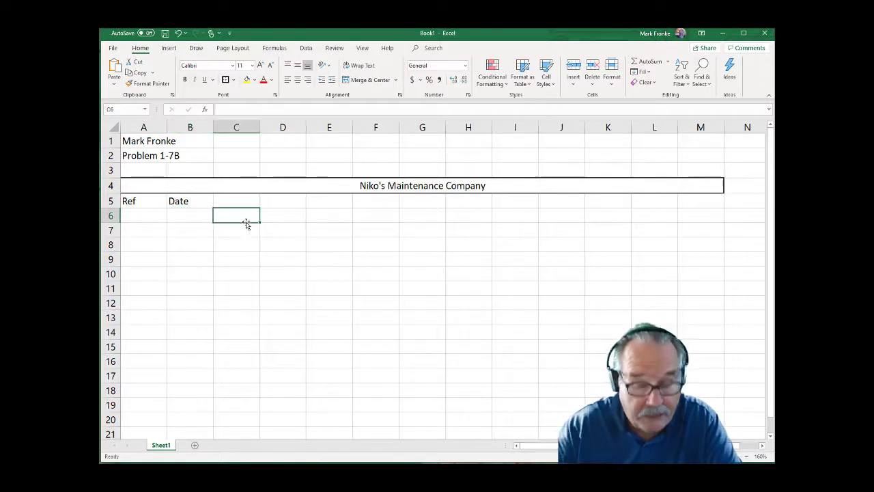
pyautogui.write('Cash')
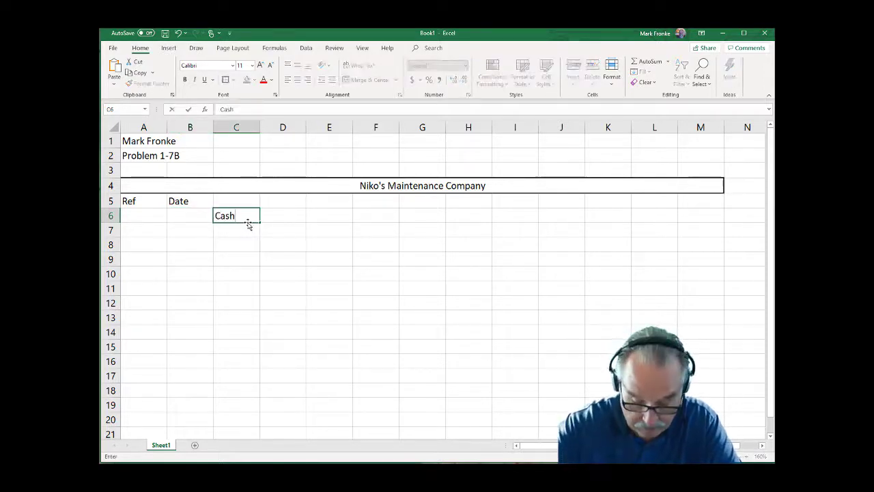
pyautogui.press('Tab')
pyautogui.write('Accounts')
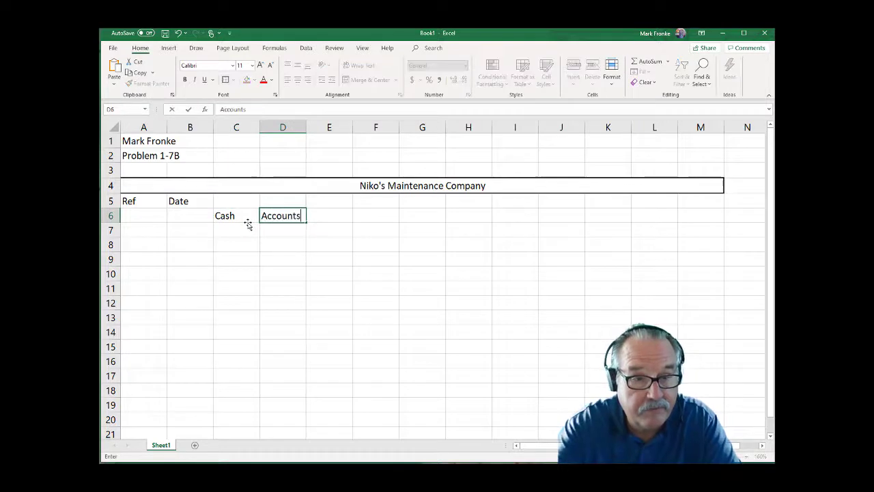
pyautogui.press('Return')
pyautogui.write('Receivable')
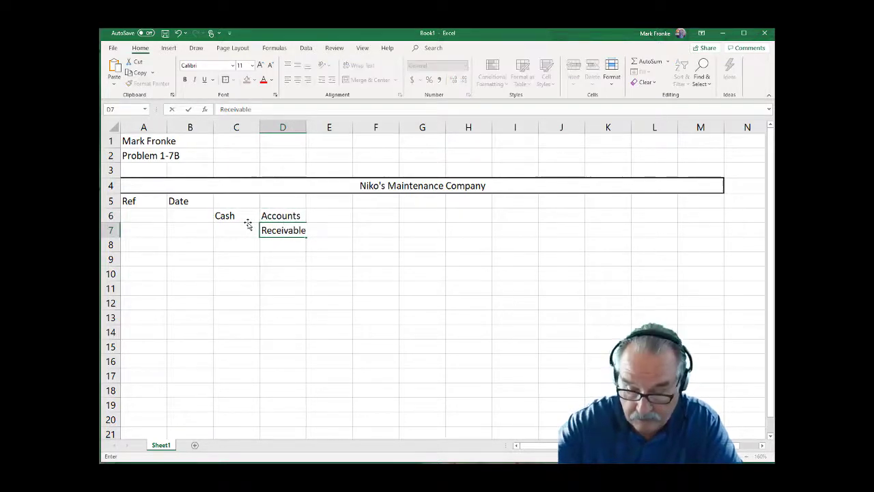
pyautogui.press('Return')
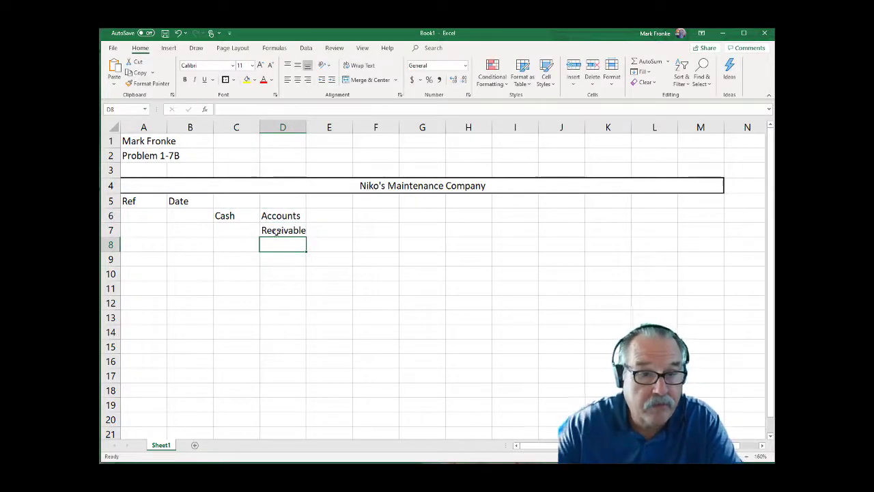
# Set the font size of the Accounts Receivable heading in D6:D7 to 9.
pyautogui.moveTo(286, 215); pyautogui.dragTo(287, 229)
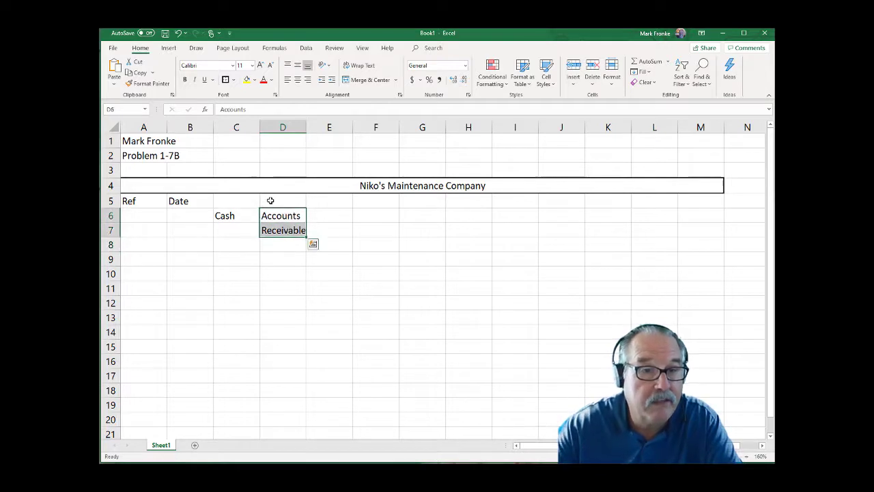
pyautogui.click(252, 66)
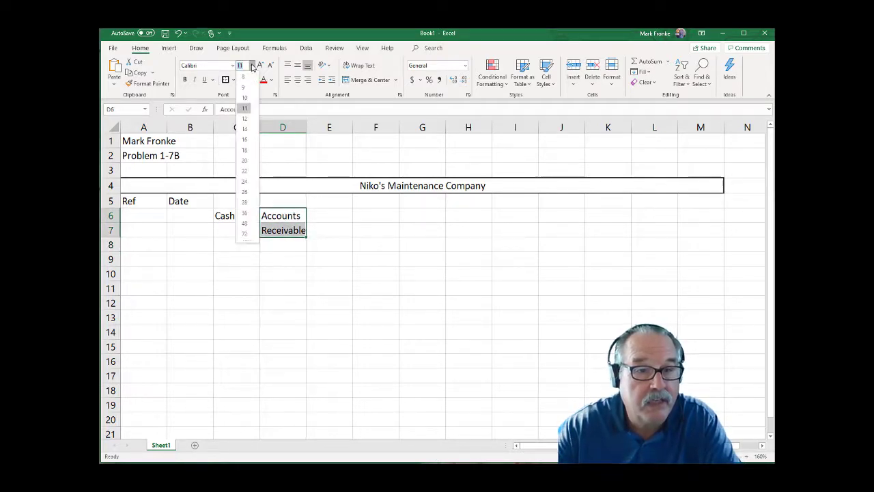
pyautogui.click(242, 92)
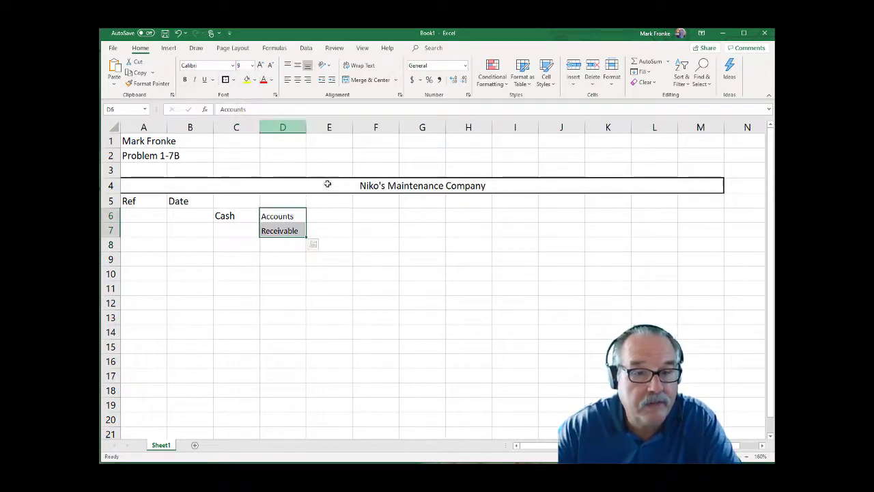
pyautogui.click(360, 230)
# Enter the account heading "Equipment" in cell E6.
pyautogui.click(324, 219)
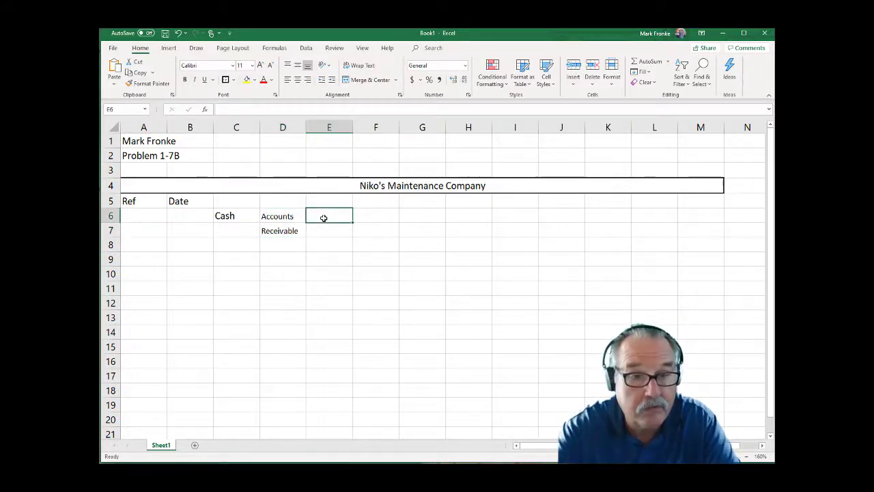
pyautogui.write('Eqio')
pyautogui.press('BackSpace')
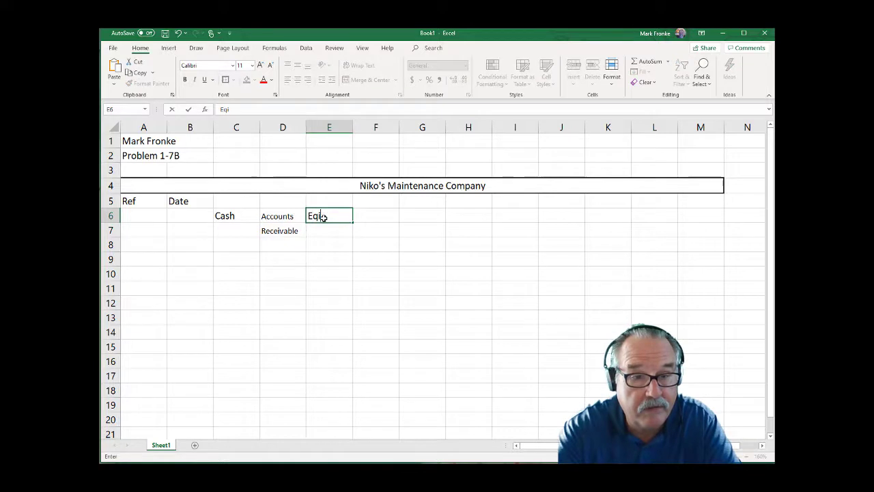
pyautogui.press('BackSpace')
pyautogui.write('uipment')
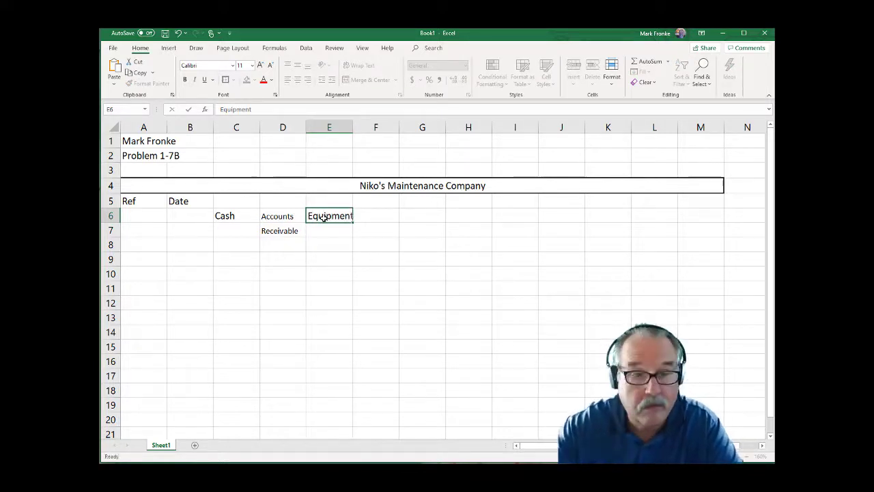
pyautogui.press('Return')
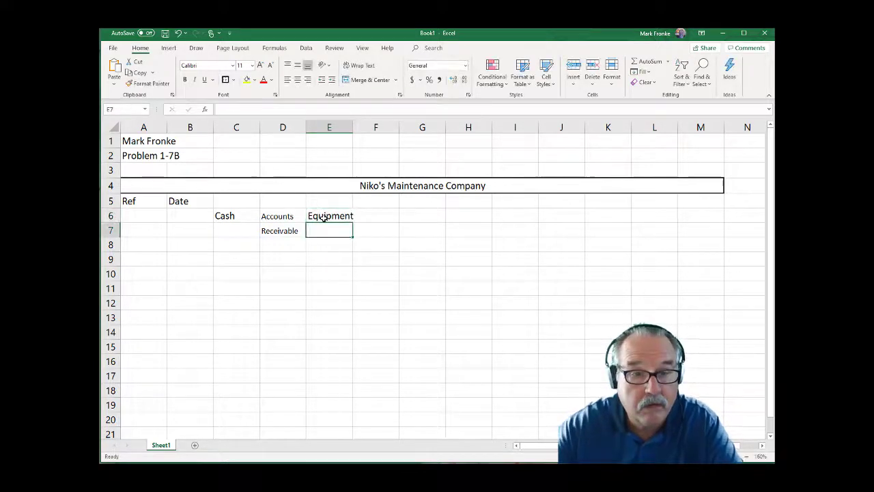
# Set the font size of the Equipment heading in E6 to 8.
pyautogui.click(330, 216)
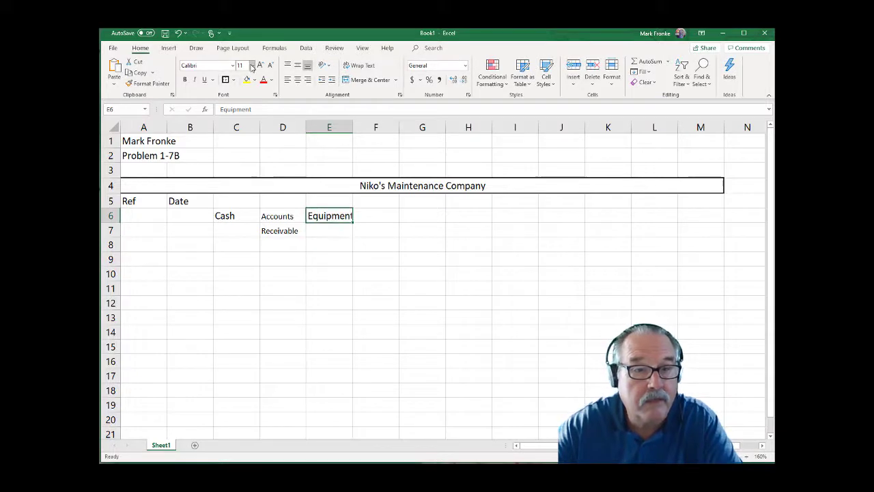
pyautogui.click(252, 65)
pyautogui.click(242, 76)
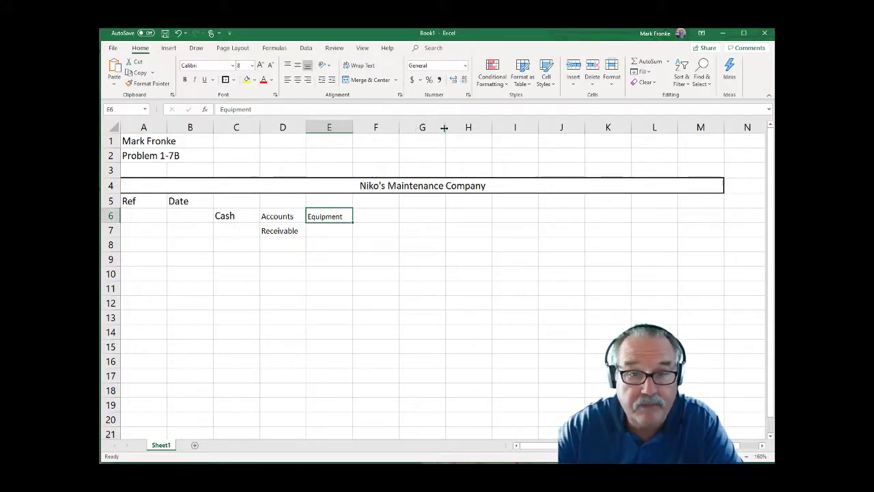
# Narrow column G to about a quarter of the standard column width.
pyautogui.moveTo(445, 127); pyautogui.dragTo(409, 136)
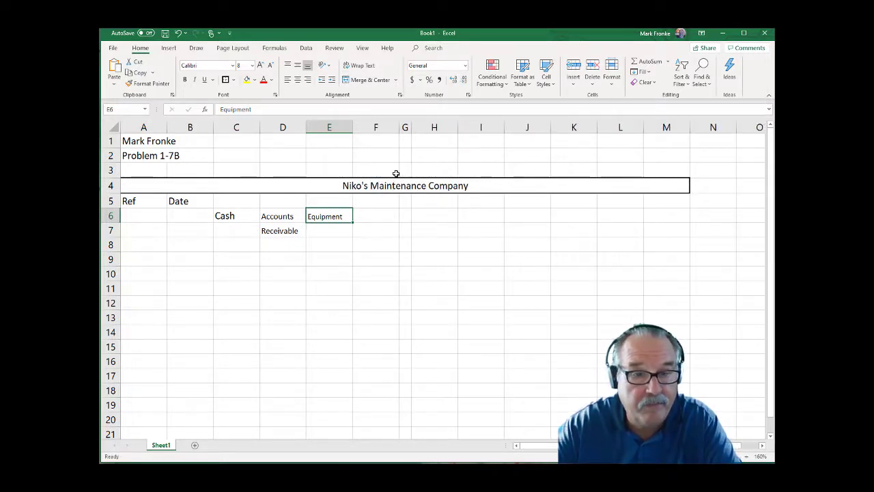
# Widen column G back to roughly the standard width and narrow column F to about a quarter of it.
pyautogui.moveTo(411, 126); pyautogui.dragTo(451, 123)
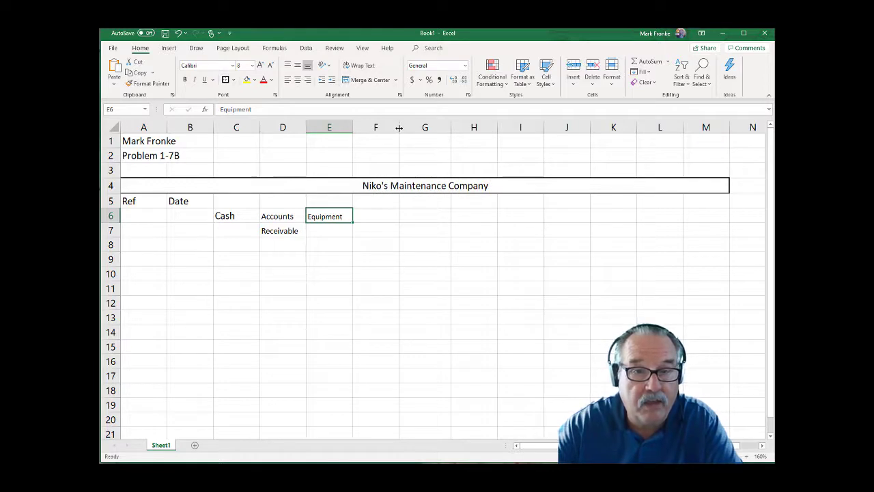
pyautogui.moveTo(399, 128); pyautogui.dragTo(362, 128)
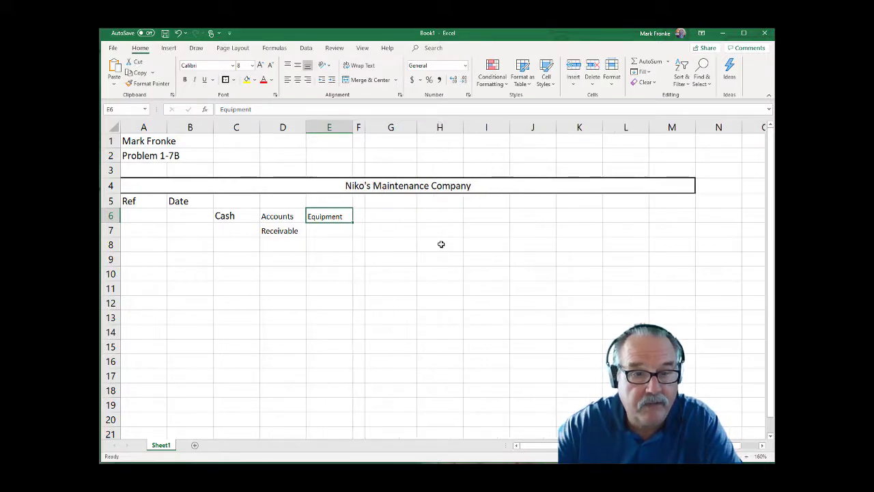
# Enter the heading "Assets" in cell C5 and merge and center it across C5:E5.
pyautogui.click(226, 199)
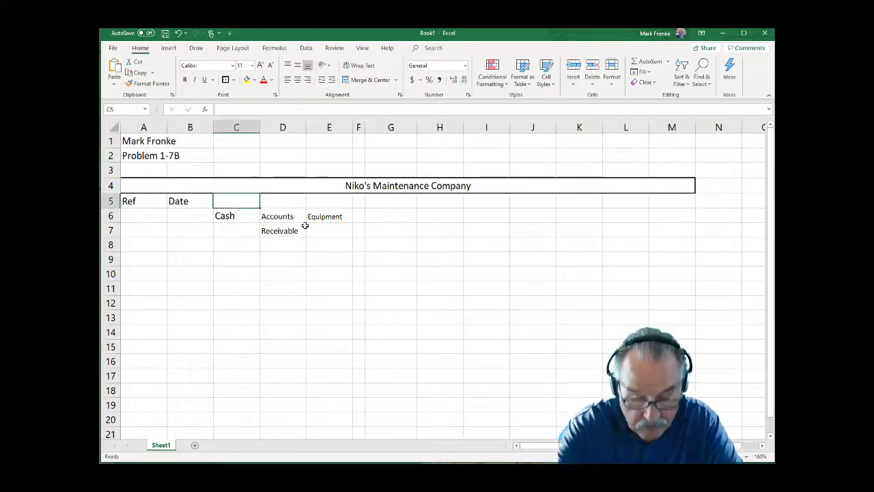
pyautogui.write('Assets')
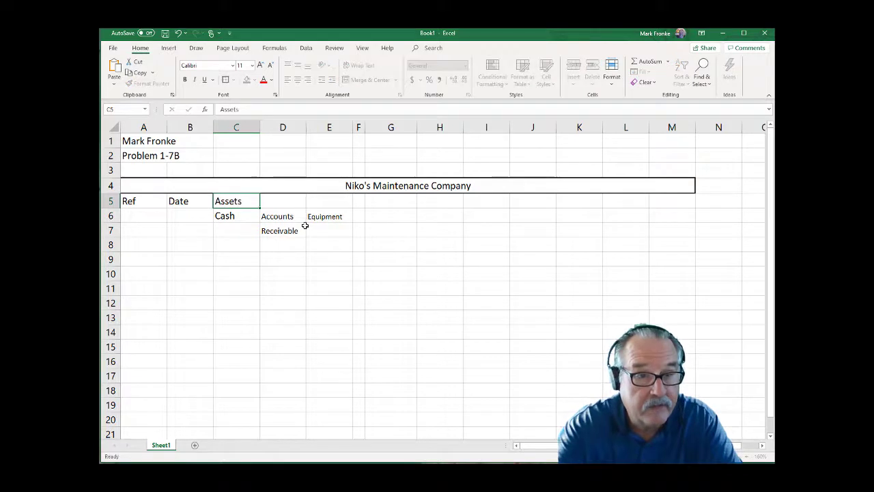
pyautogui.press('Return')
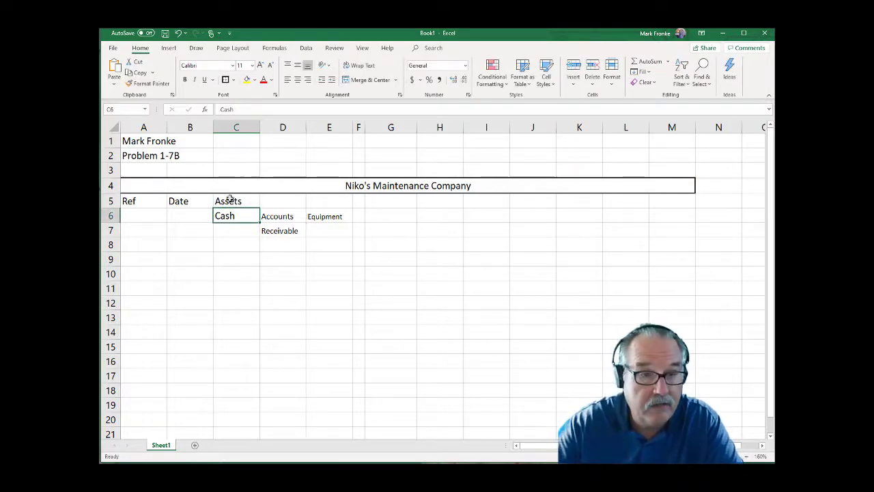
pyautogui.moveTo(226, 201); pyautogui.dragTo(328, 201)
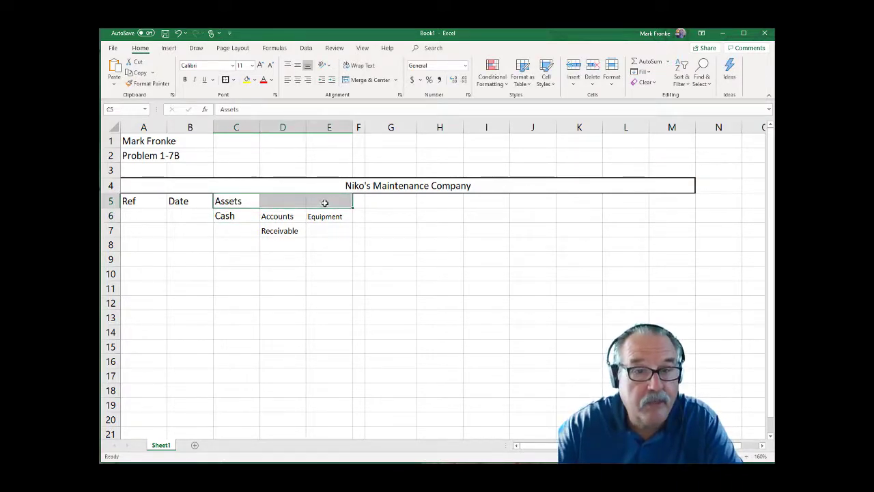
pyautogui.click(372, 80)
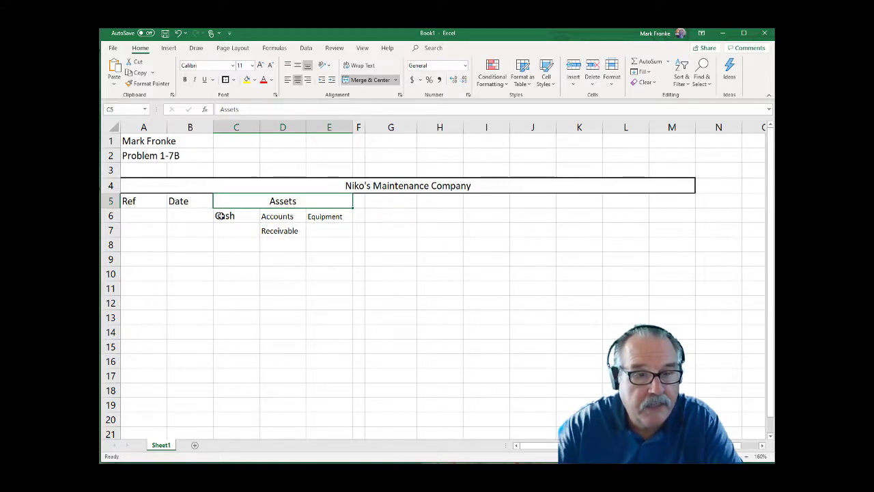
# Apply an outside border around the Assets heading block C5:E7.
pyautogui.moveTo(254, 201); pyautogui.dragTo(245, 230)
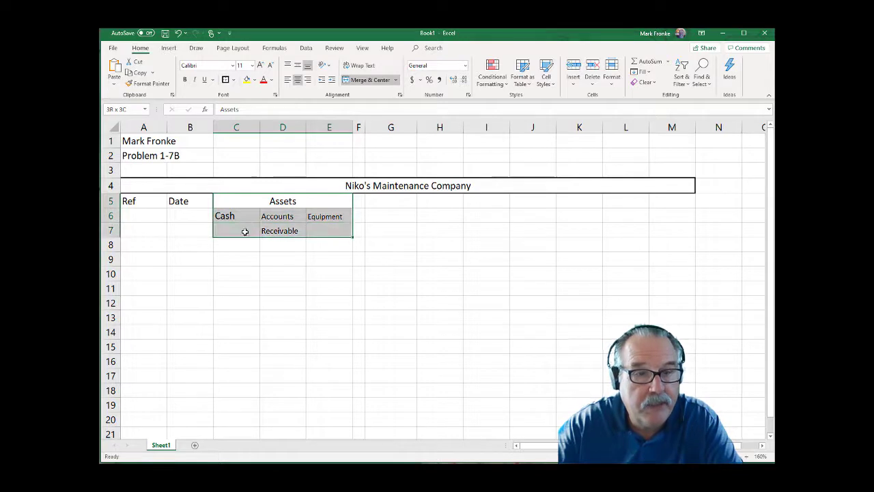
pyautogui.click(226, 79)
pyautogui.click(425, 288)
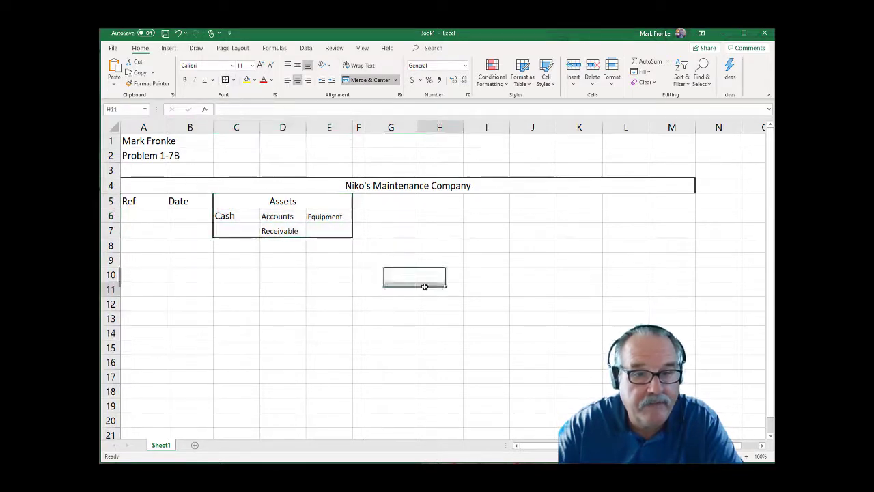
# Enter the heading "Liabilities" in cell G5.
pyautogui.click(381, 204)
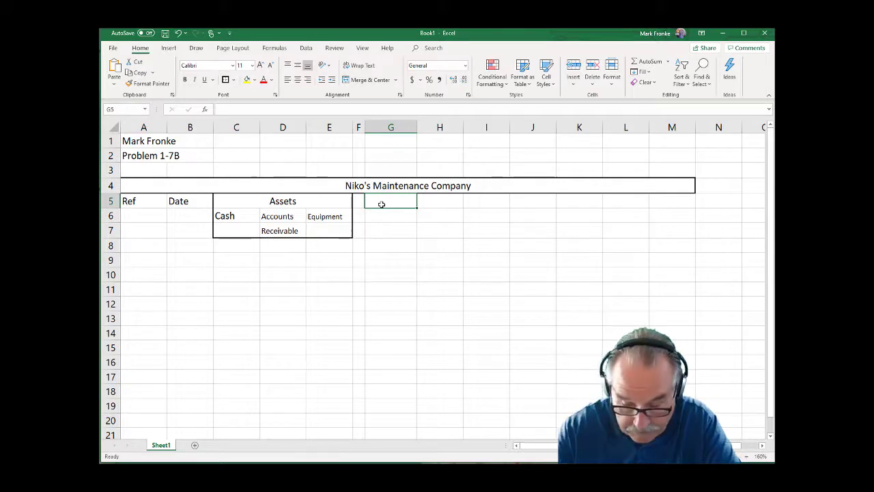
pyautogui.write('Lia')
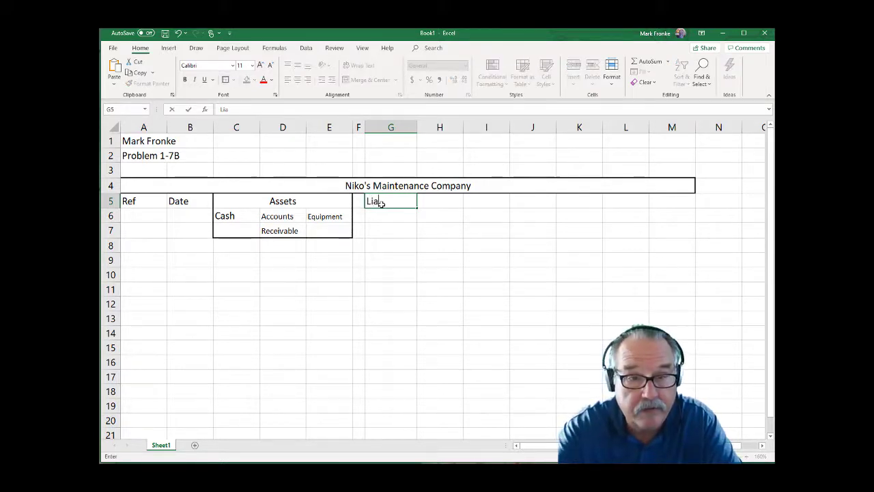
pyautogui.write('bilities')
pyautogui.press('Return')
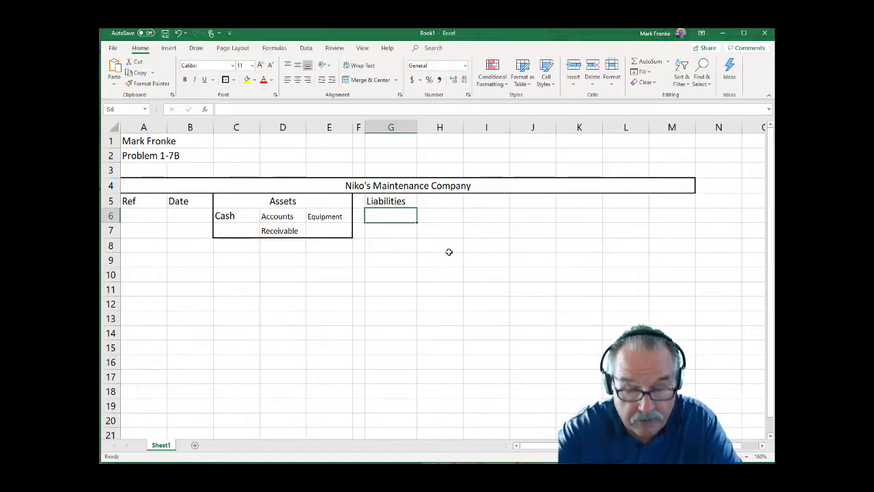
# Enter the account heading "Accounts Payable" under Liabilities, split over cells G6 and G7.
pyautogui.write('Accounts')
pyautogui.press('Return')
pyautogui.write('Paable')
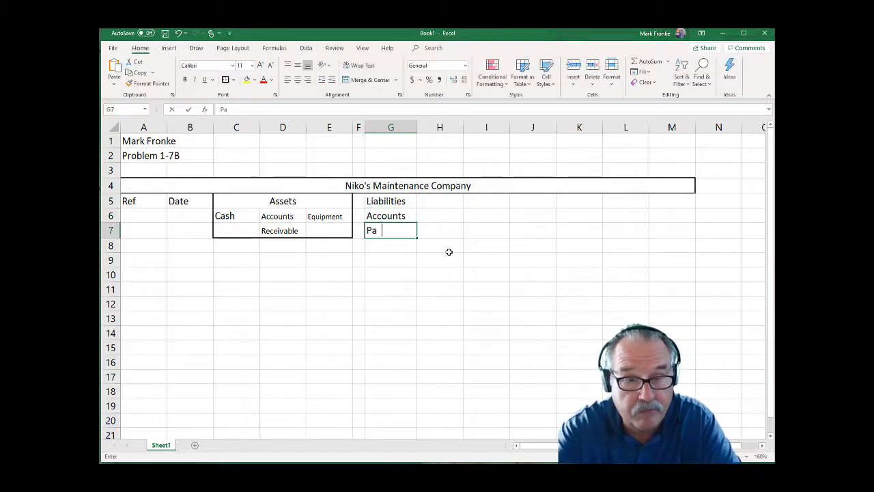
pyautogui.press('BackSpace')
pyautogui.press('BackSpace')
pyautogui.press('BackSpace')
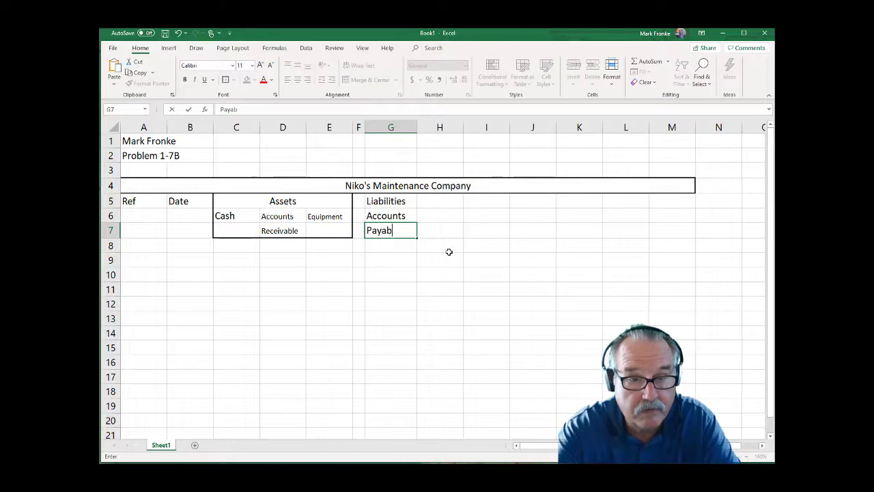
pyautogui.write('able')
pyautogui.press('Return')
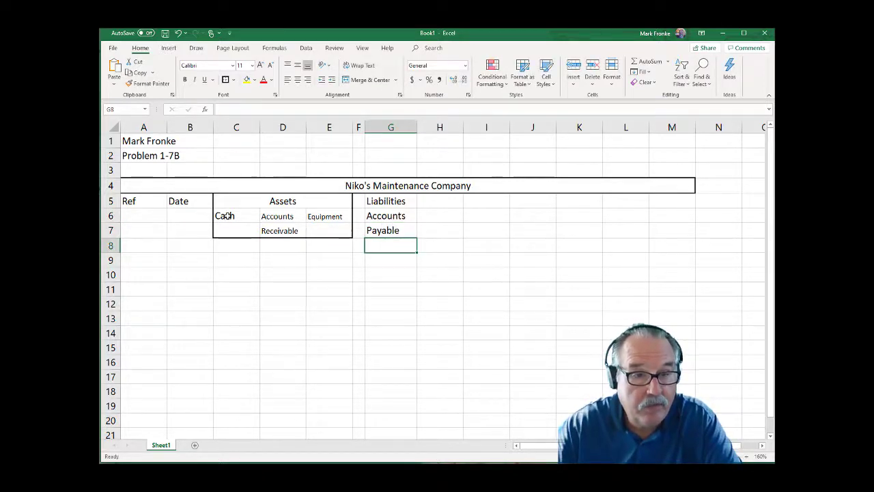
# Center the asset account headings in C6:E7 and the Liabilities headings in G5:G7.
pyautogui.moveTo(228, 215); pyautogui.dragTo(328, 226)
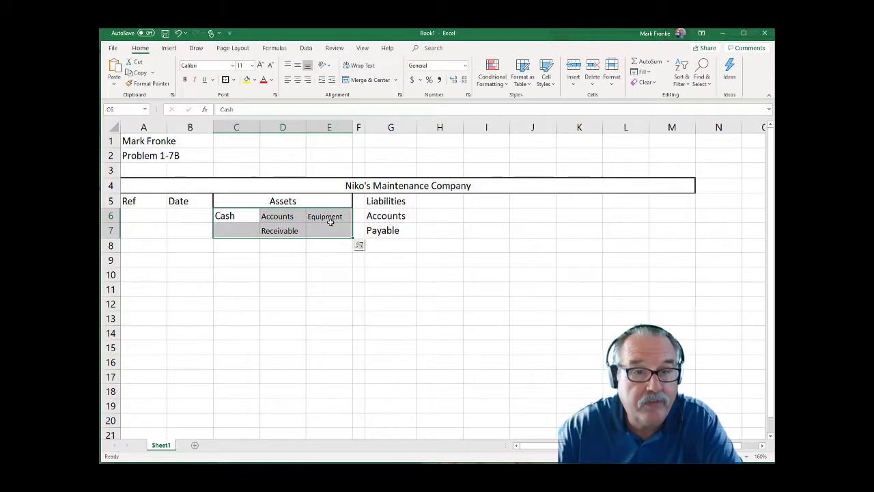
pyautogui.click(298, 79)
pyautogui.moveTo(388, 201); pyautogui.dragTo(388, 231)
pyautogui.click(298, 79)
pyautogui.click(458, 232)
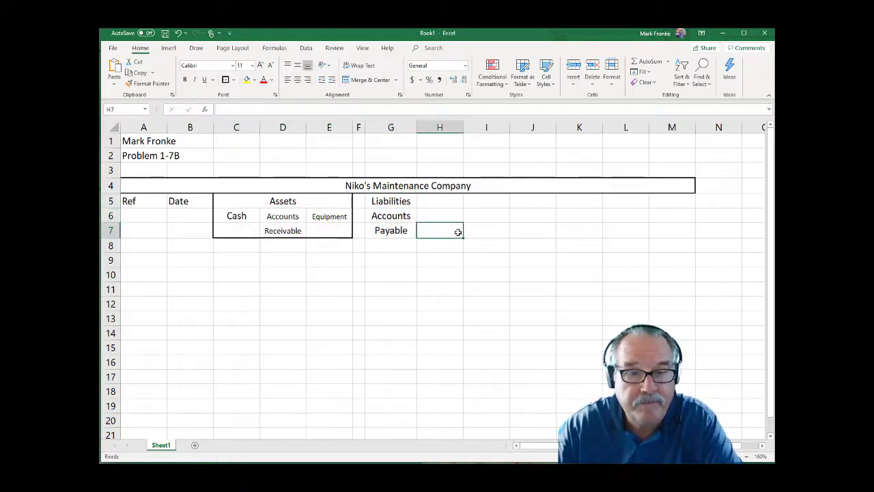
# Fill the divider cells F5:F26 with grey and make column F slightly narrower.
pyautogui.click(393, 199)
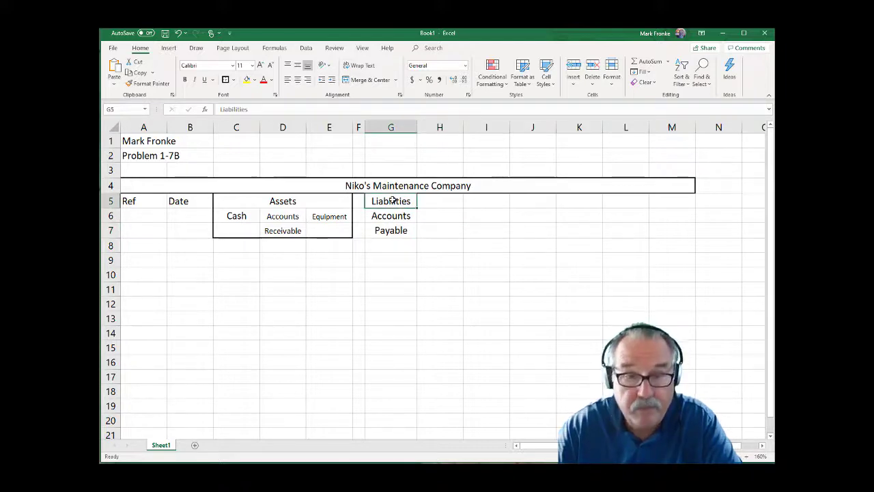
pyautogui.click(357, 201)
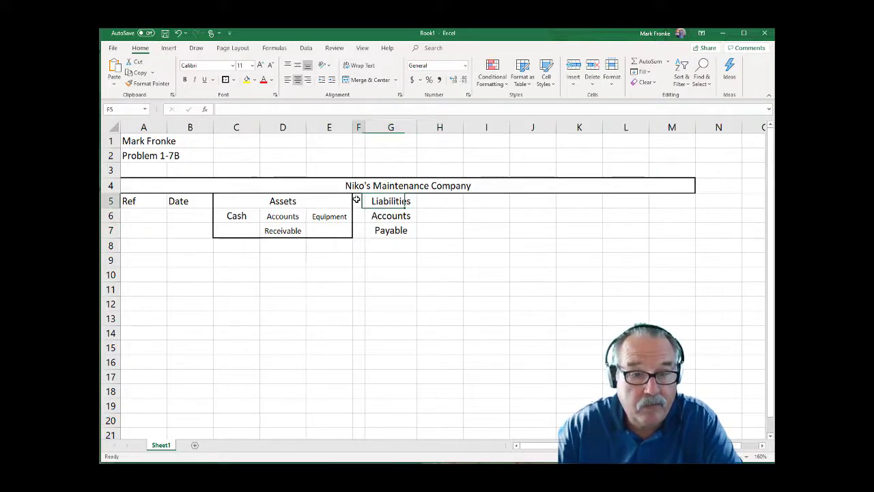
pyautogui.moveTo(357, 209); pyautogui.dragTo(358, 398)
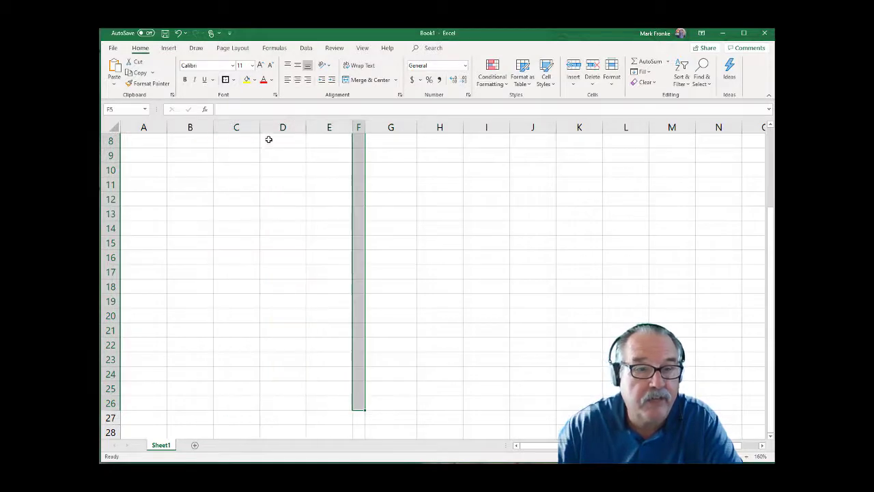
pyautogui.click(254, 80)
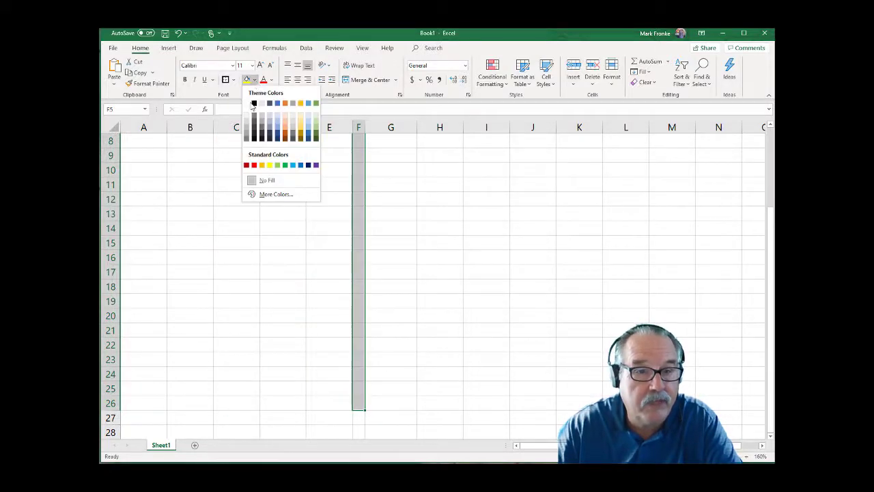
pyautogui.click(247, 132)
pyautogui.scroll(3, 482, 316)
pyautogui.click(483, 318)
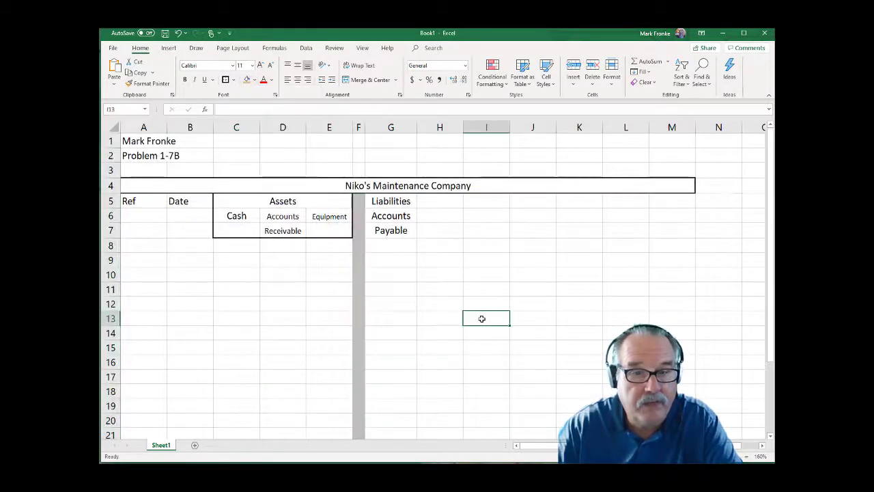
pyautogui.moveTo(362, 127); pyautogui.dragTo(359, 127)
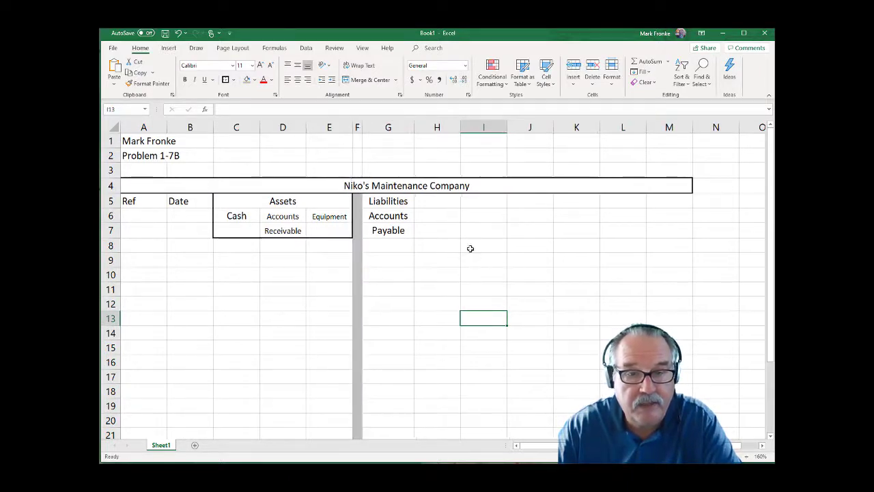
# Narrow column M to less than half of the standard column width.
pyautogui.click(442, 203)
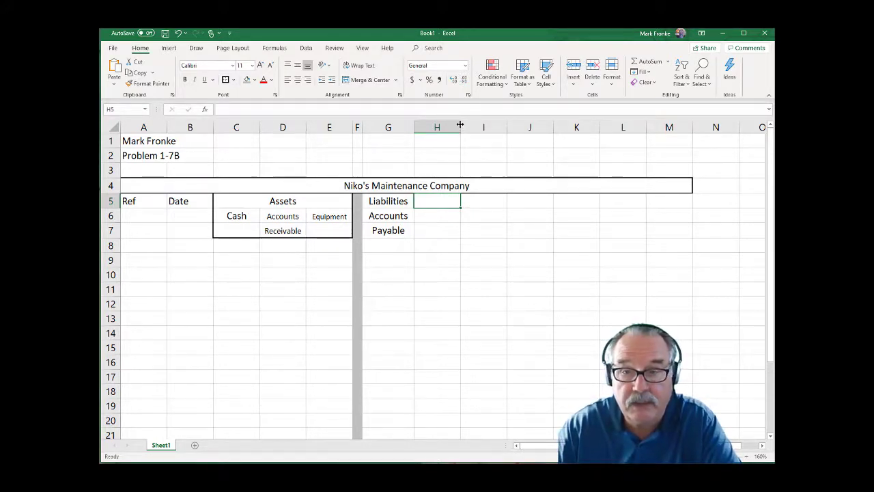
pyautogui.moveTo(692, 127); pyautogui.dragTo(665, 130)
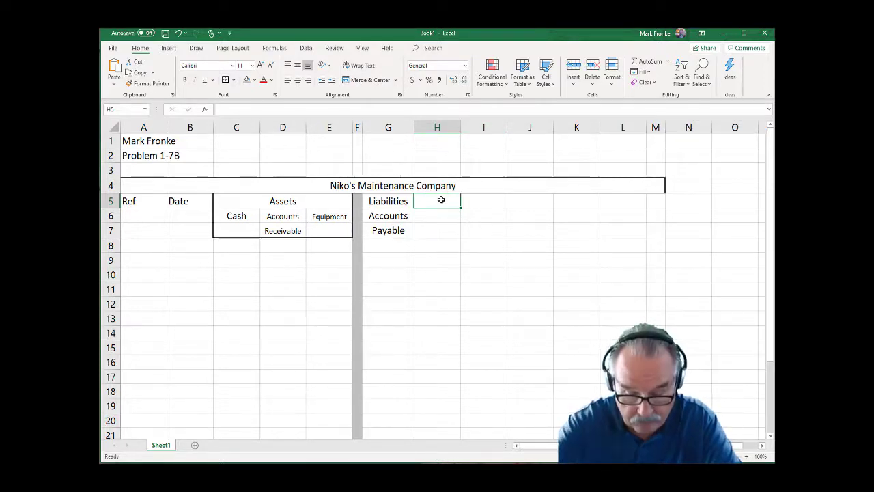
# Enter the heading "Owner's Equity" in cell H5 and merge and center it across H5:L5.
pyautogui.write('Own')
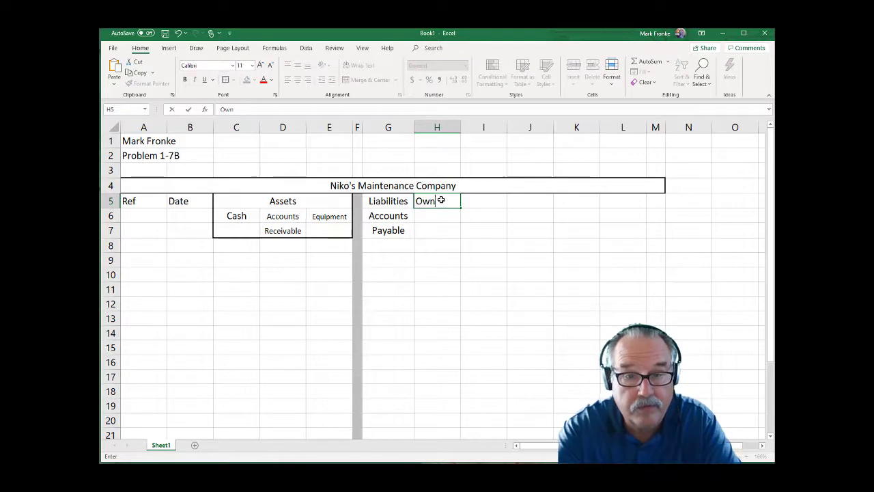
pyautogui.write("er's Equity")
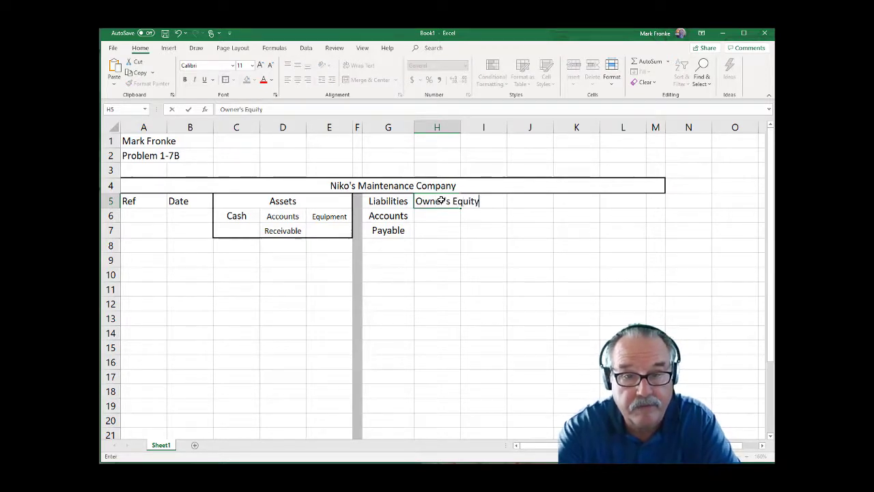
pyautogui.press('Return')
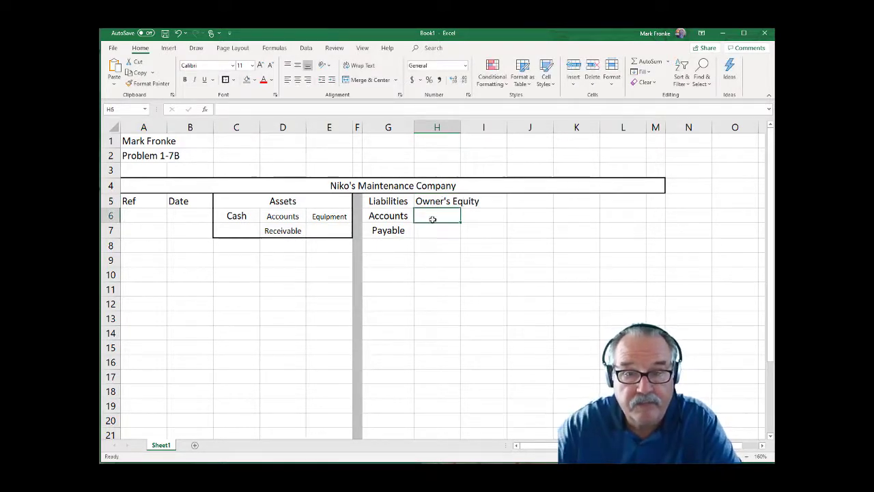
pyautogui.moveTo(425, 201); pyautogui.dragTo(635, 201)
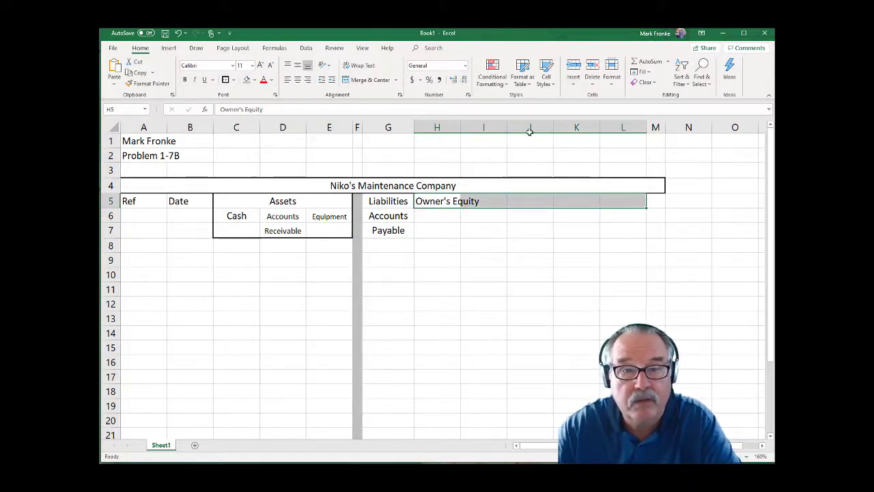
pyautogui.click(367, 80)
# Enter the account heading "Common Stock" under Owner's Equity, split over cells H6 and H7.
pyautogui.click(440, 216)
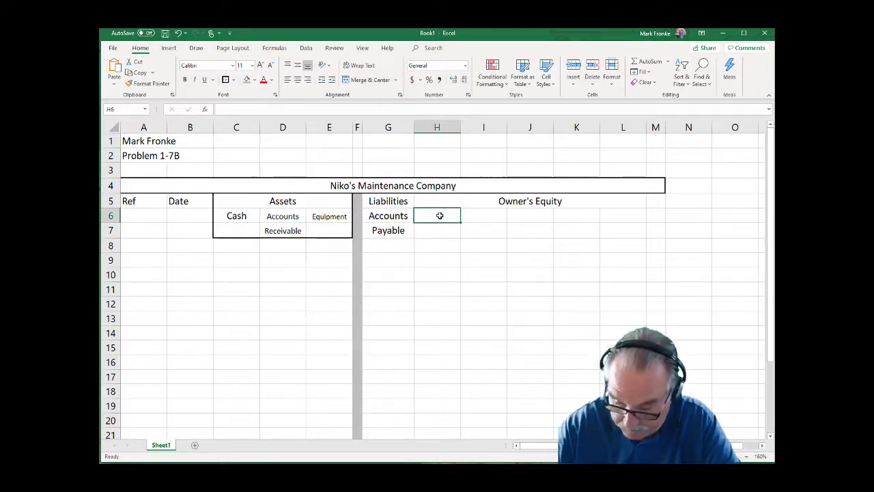
pyautogui.write('Common')
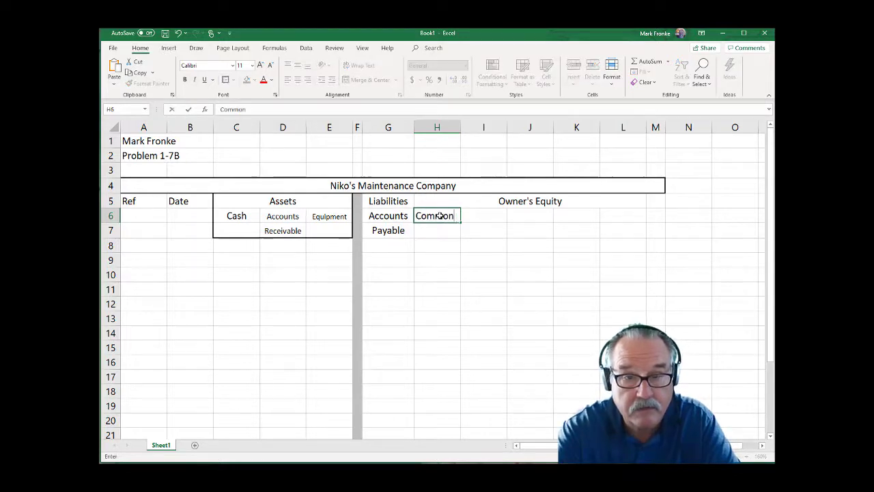
pyautogui.press('Return')
pyautogui.write('Stock')
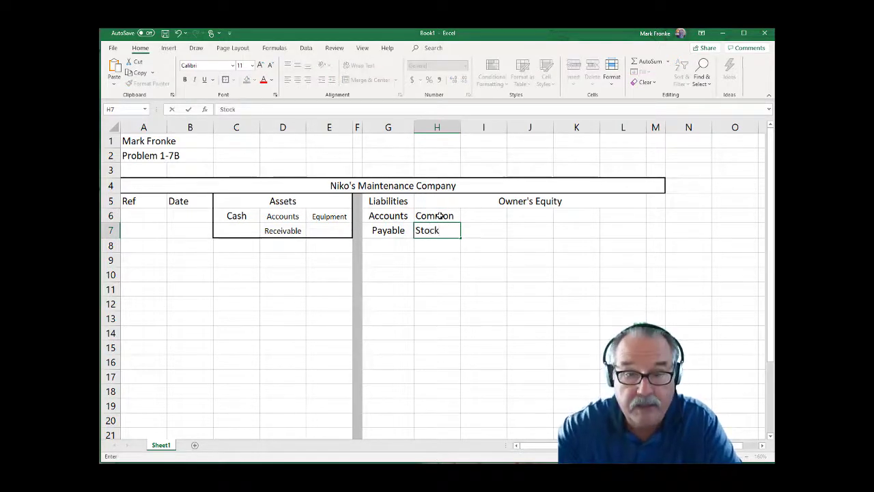
pyautogui.press('Tab')
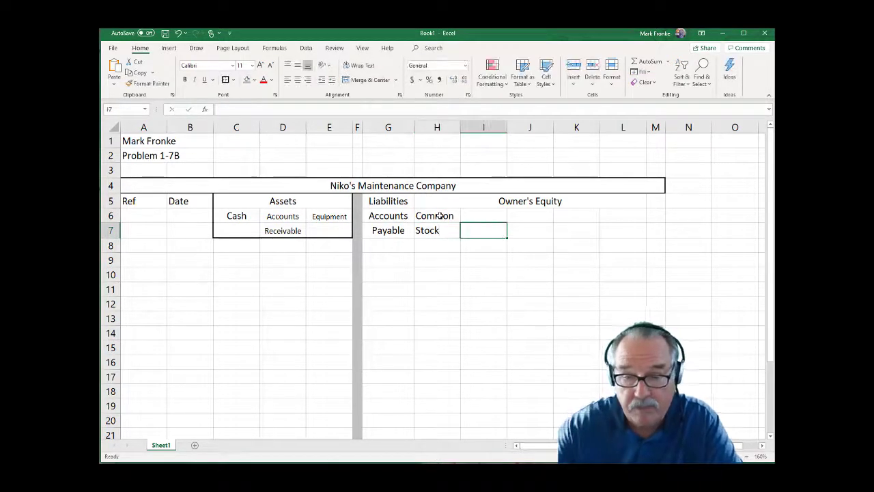
pyautogui.press('F9')
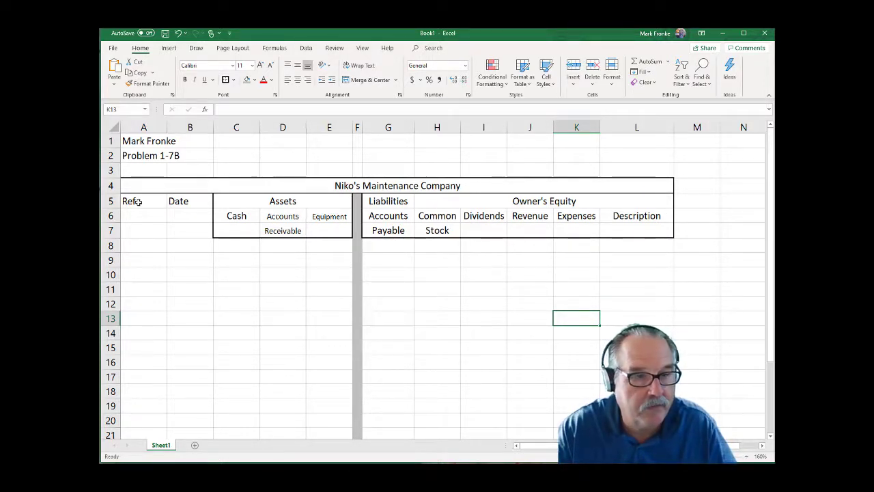
# Merge A5:A7 and center the Ref heading horizontally and vertically in it.
pyautogui.moveTo(138, 201); pyautogui.dragTo(138, 227)
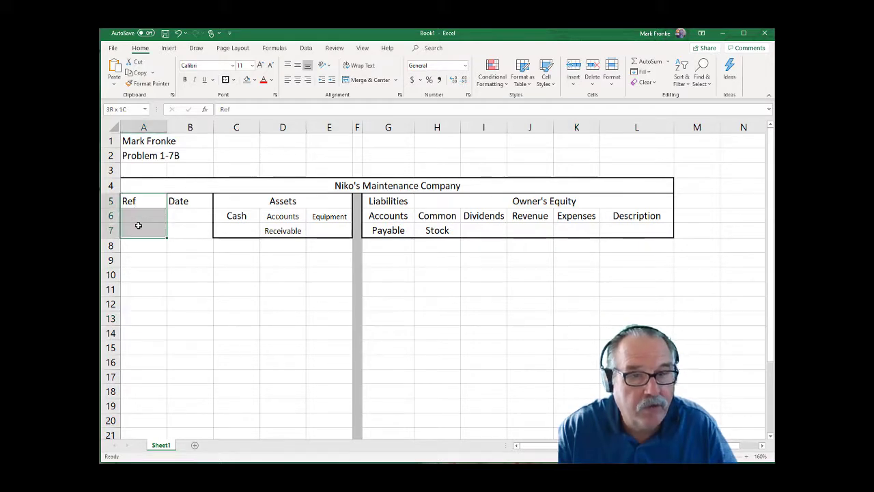
pyautogui.click(370, 80)
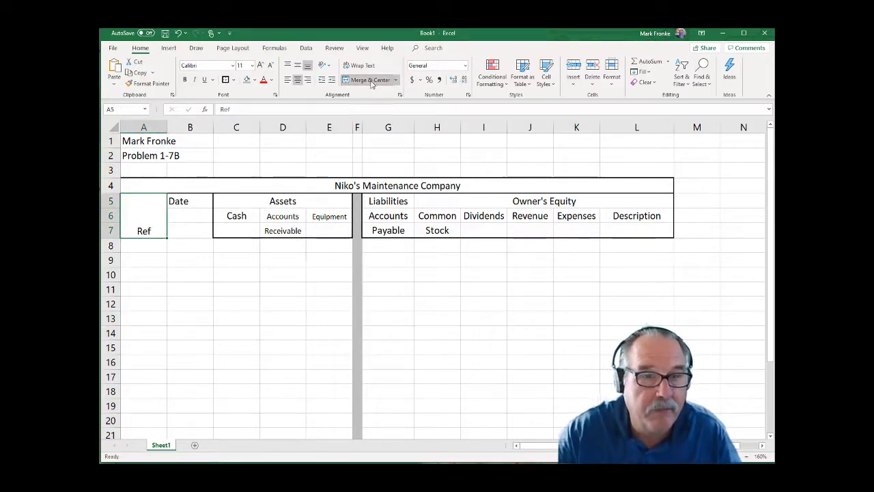
pyautogui.click(299, 66)
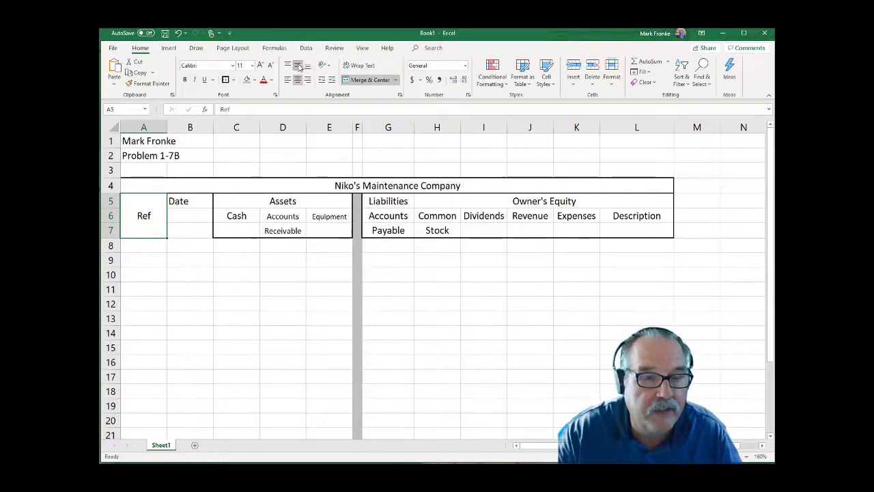
# Merge B5:B7 and center the Date heading horizontally and vertically in it.
pyautogui.click(183, 204)
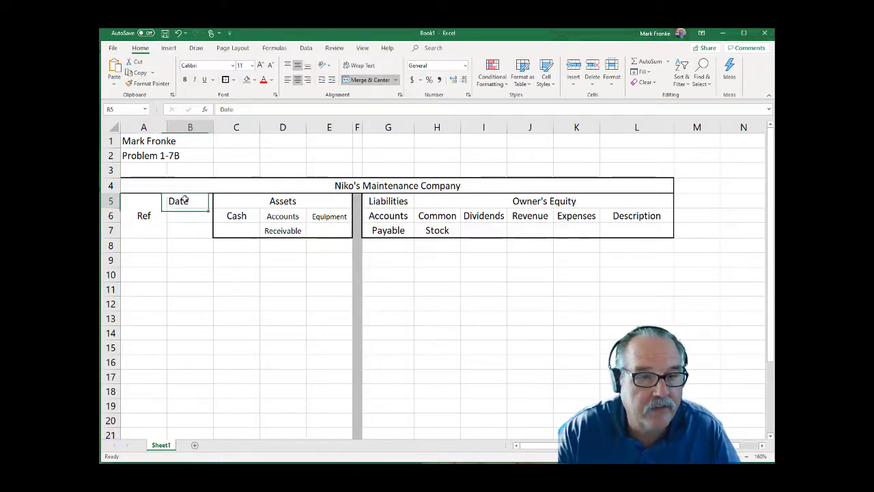
pyautogui.moveTo(185, 207); pyautogui.dragTo(185, 226)
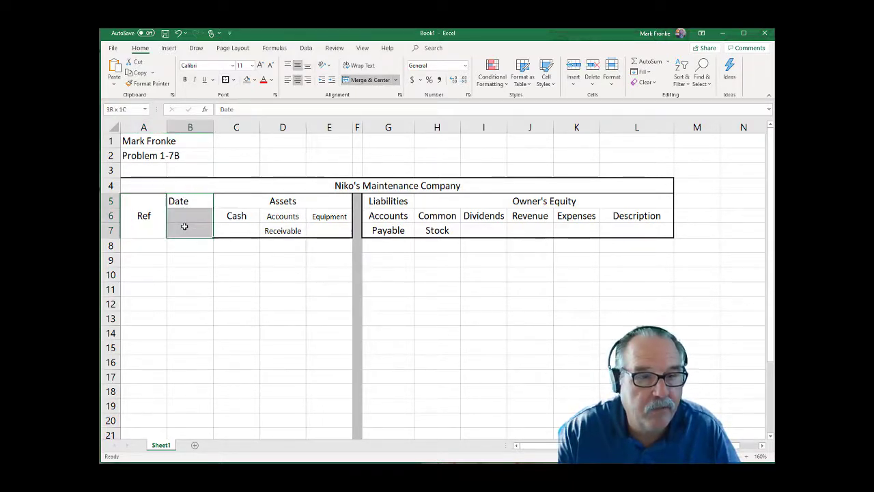
pyautogui.click(367, 80)
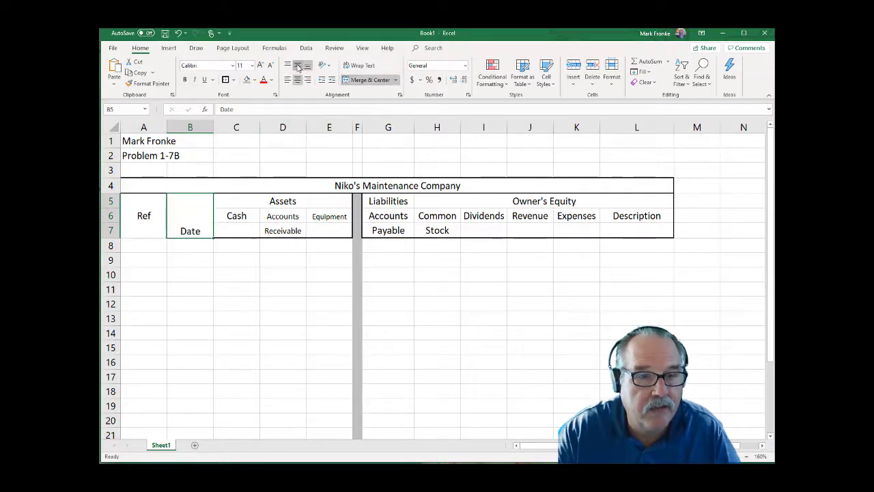
pyautogui.click(299, 66)
pyautogui.click(248, 319)
pyautogui.click(141, 213)
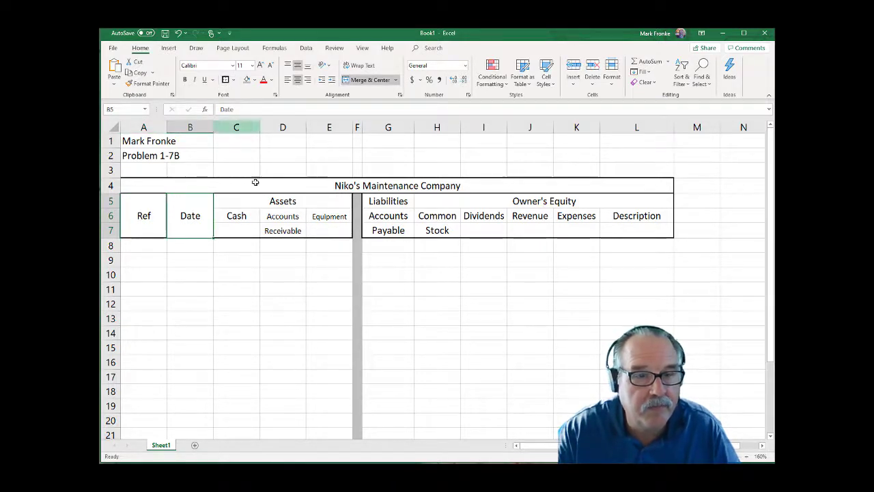
pyautogui.click(435, 302)
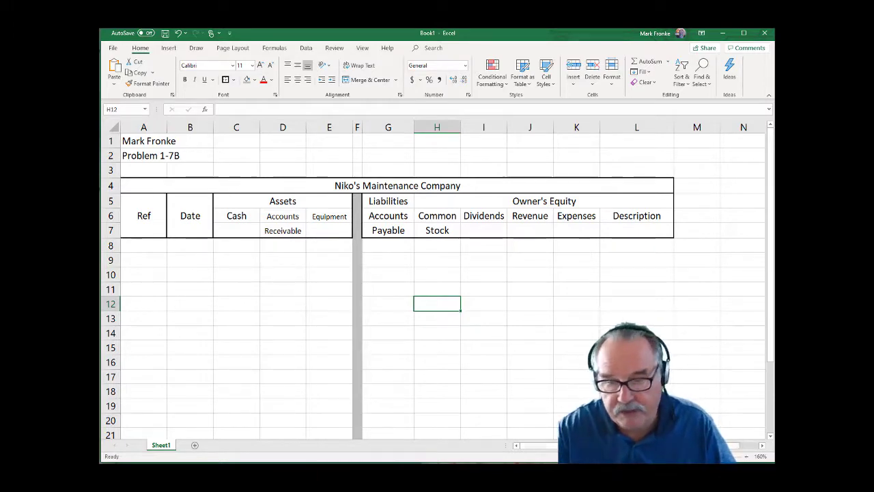
# Set the font color of the Ref column cells A8:A23 to red.
pyautogui.scroll(-3, 437, 280)
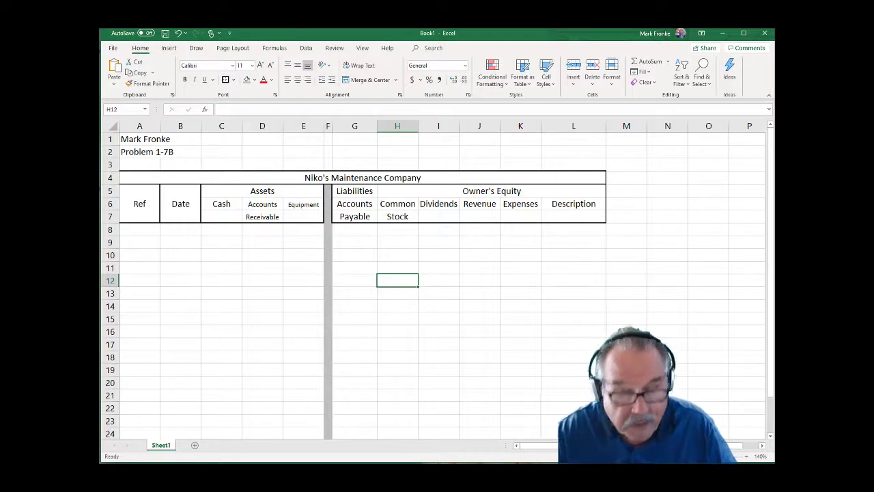
pyautogui.click(142, 230)
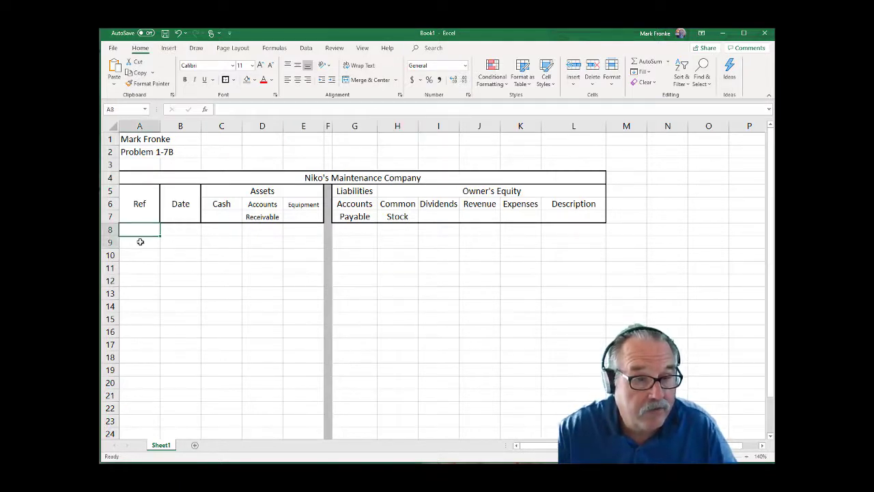
pyautogui.moveTo(140, 242); pyautogui.dragTo(136, 418)
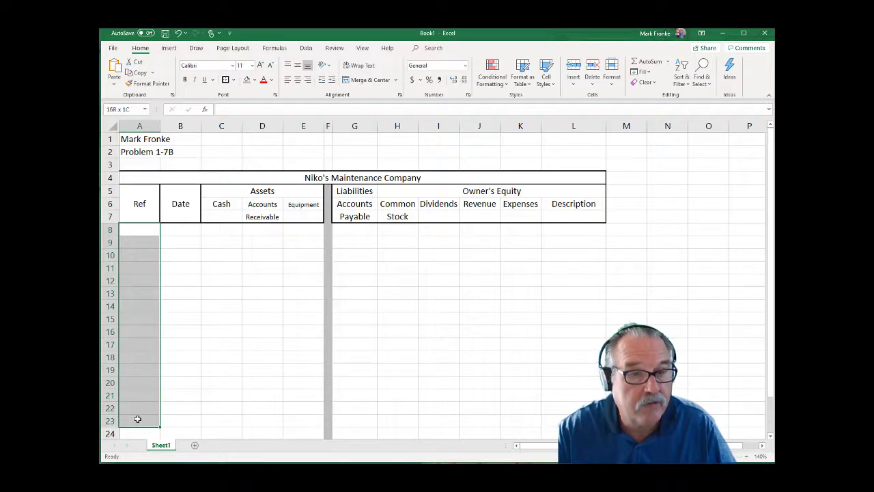
pyautogui.click(265, 82)
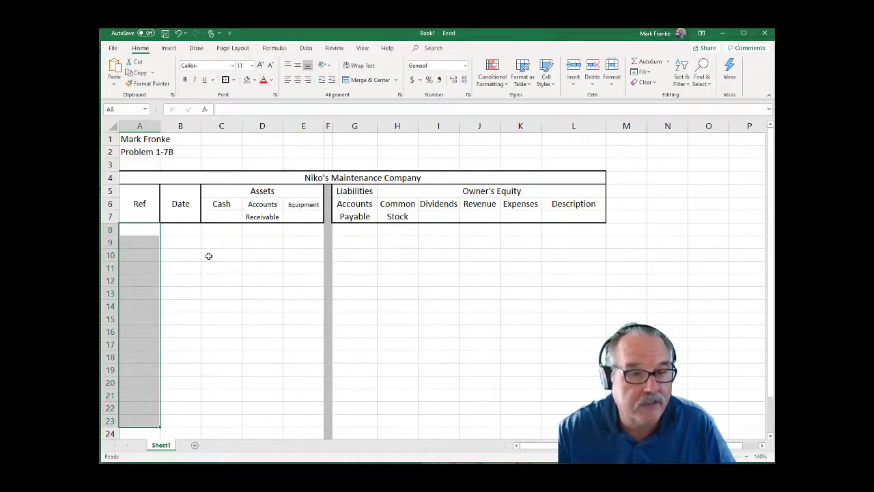
pyautogui.click(147, 230)
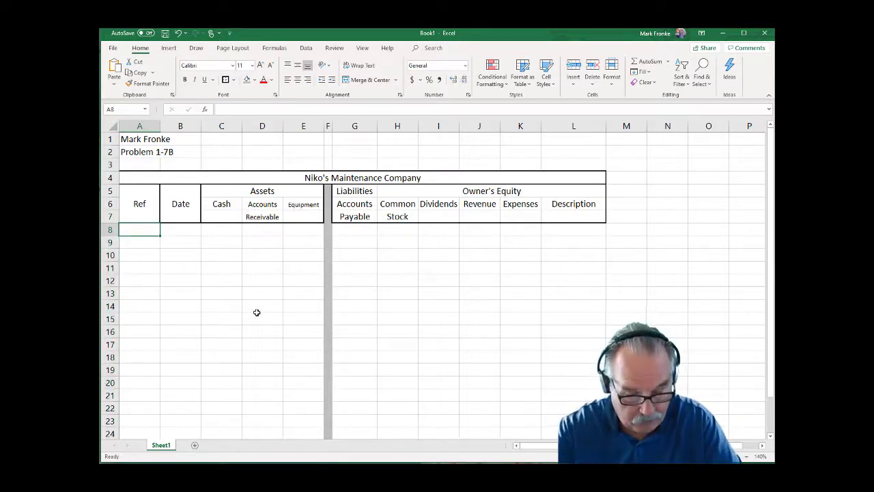
# Enter the transaction reference letters a through p, one per row, down the Ref column from A8 to A23.
pyautogui.write('a')
pyautogui.press('Return')
pyautogui.write('b')
pyautogui.press('Return')
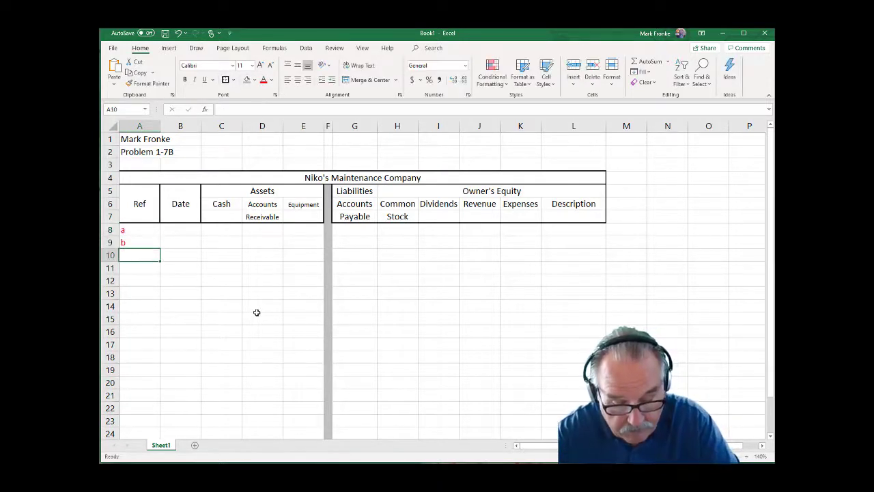
pyautogui.write('d')
pyautogui.press('Return')
pyautogui.write('d')
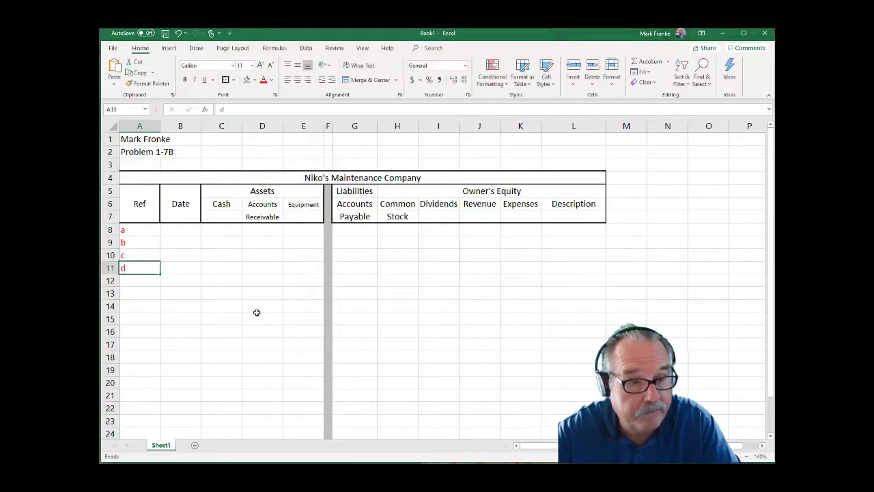
pyautogui.press('Return')
pyautogui.write('e')
pyautogui.press('Return')
pyautogui.write('f')
pyautogui.press('Return')
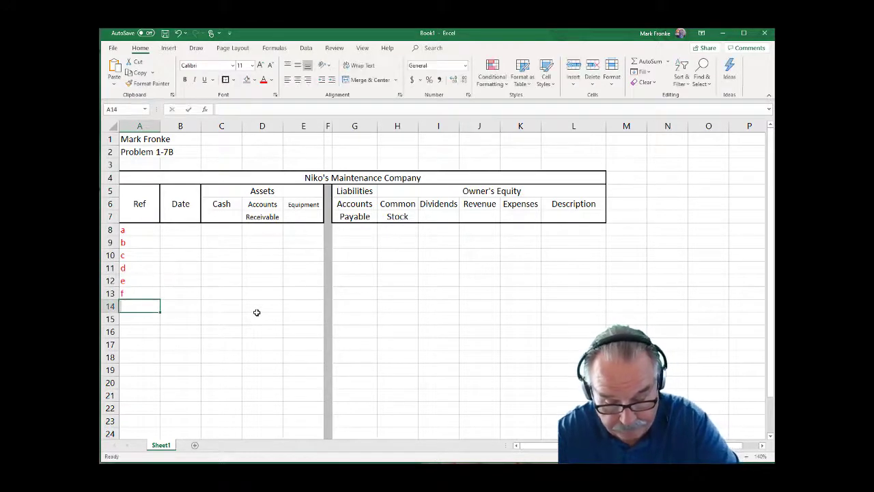
pyautogui.write('g')
pyautogui.press('Return')
pyautogui.write('h')
pyautogui.press('Return')
pyautogui.write('i')
pyautogui.press('Return')
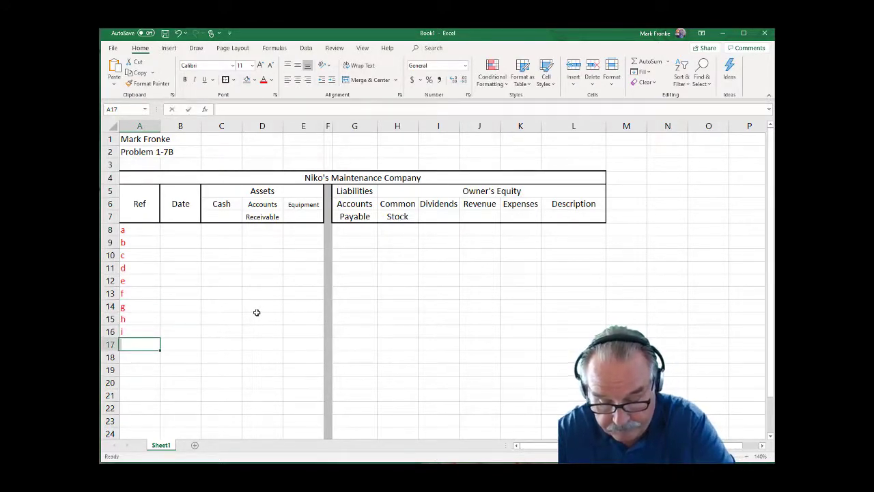
pyautogui.write('j')
pyautogui.press('Return')
pyautogui.write('k')
pyautogui.press('Return')
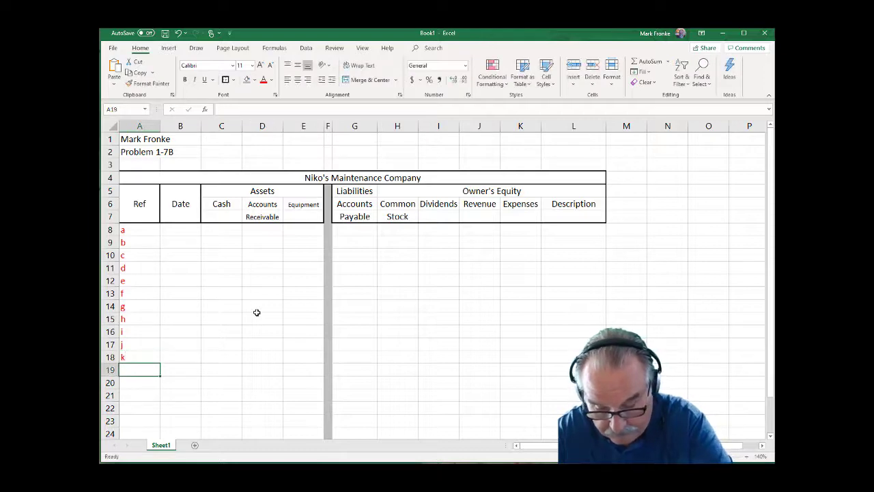
pyautogui.write('l')
pyautogui.press('Return')
pyautogui.write('m')
pyautogui.press('Return')
pyautogui.write("Niko's Maintenance Company")
pyautogui.press('Return')
pyautogui.write('o')
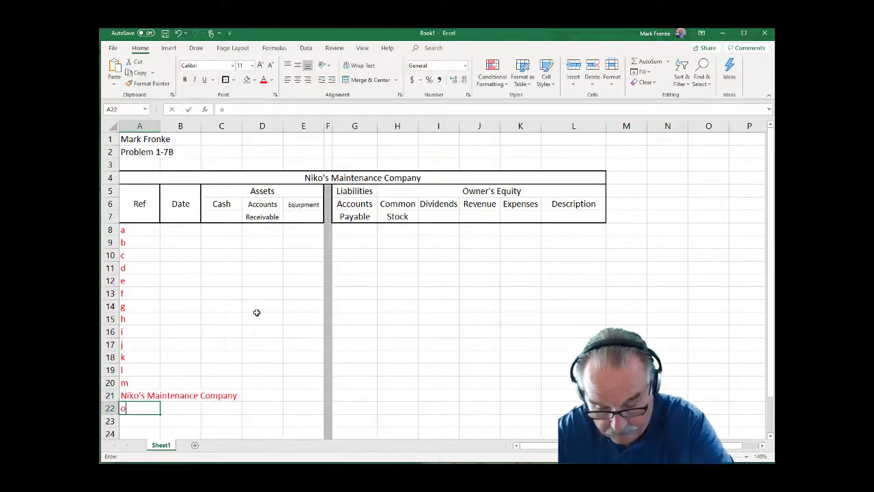
pyautogui.press('Return')
pyautogui.write('p')
pyautogui.press('Return')
# Replace the autocompleted company name in cell A21 with the letter n.
pyautogui.press('Up')
pyautogui.press('Up')
pyautogui.press('Up')
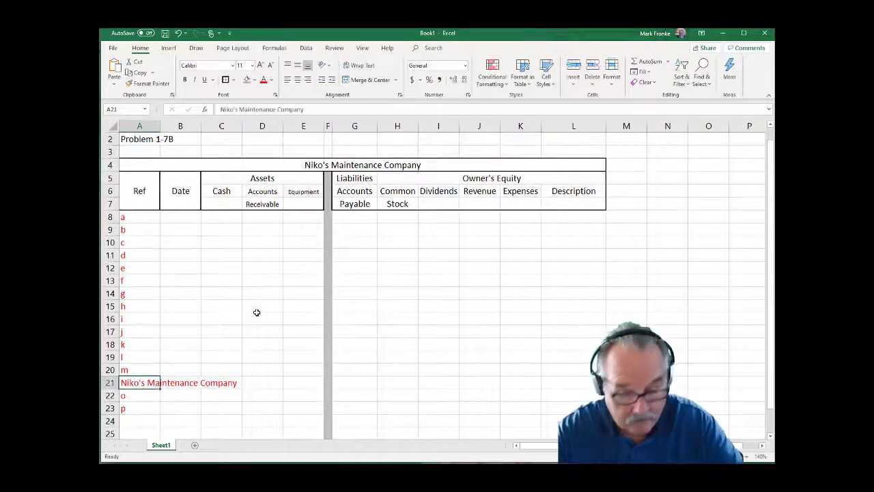
pyautogui.write('n')
pyautogui.press('Delete')
pyautogui.press('Return')
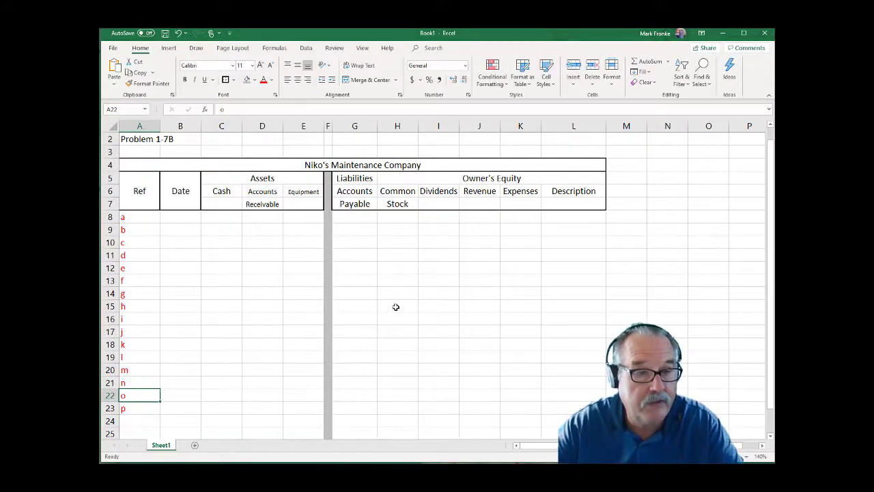
# Widen column B slightly and format B8:B23 as dates of the type 03/14/12.
pyautogui.click(180, 216)
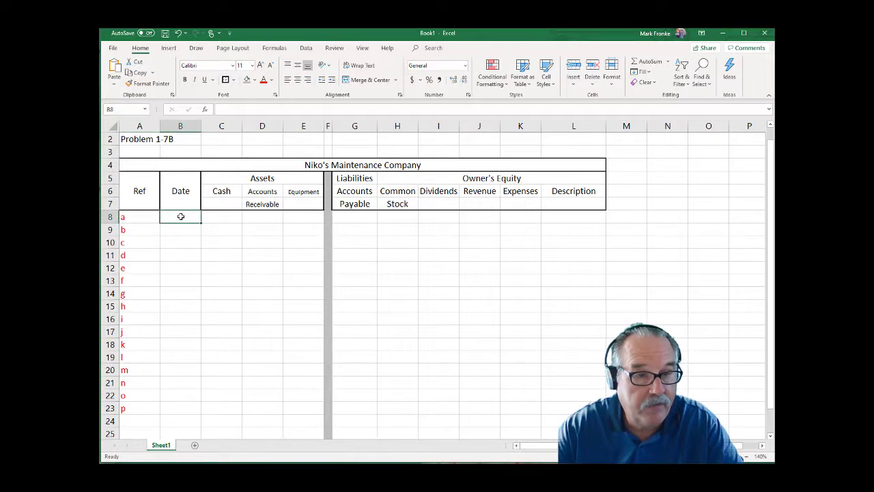
pyautogui.moveTo(201, 126); pyautogui.dragTo(209, 126)
pyautogui.moveTo(177, 214); pyautogui.dragTo(189, 410)
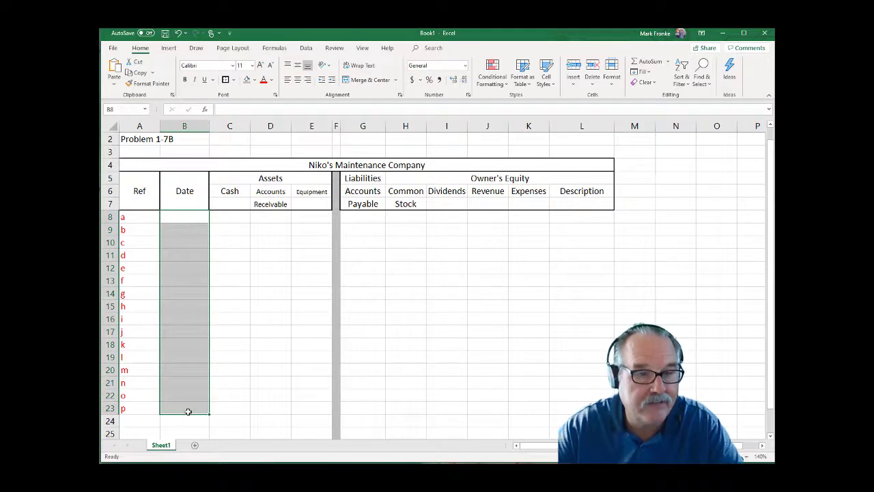
pyautogui.moveTo(171, 218); pyautogui.dragTo(175, 407)
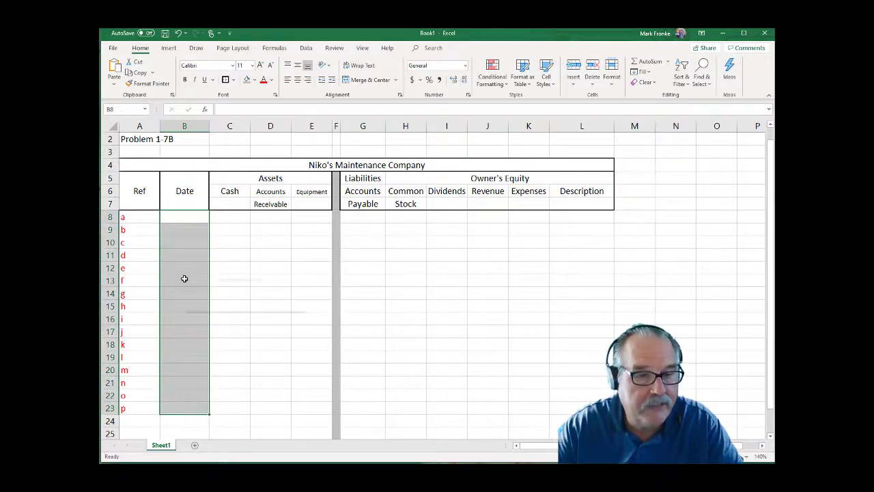
pyautogui.rightClick(183, 279)
pyautogui.click(221, 236)
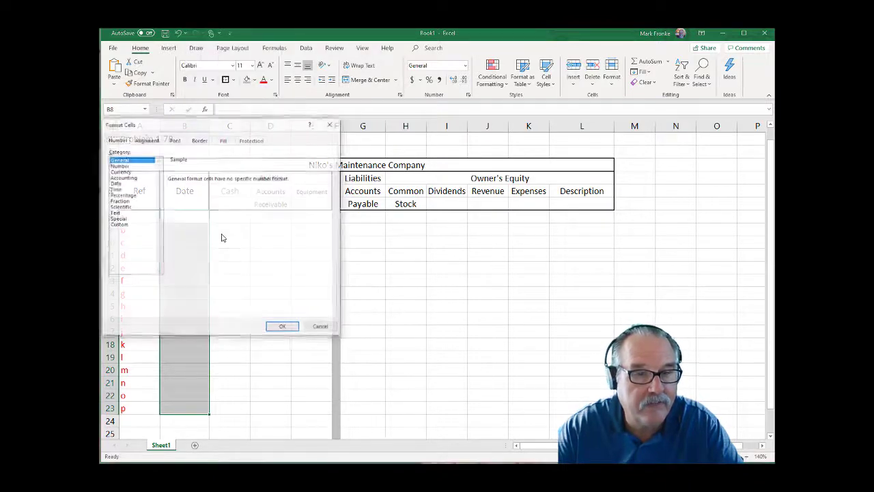
pyautogui.click(114, 184)
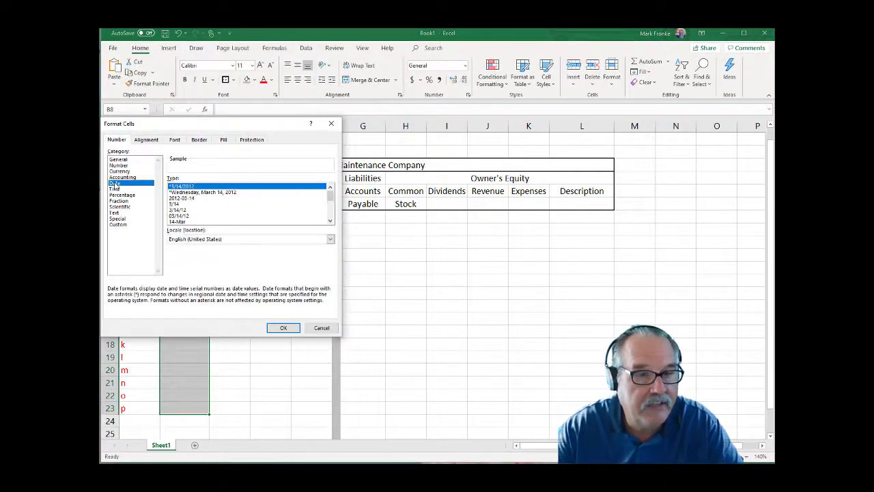
pyautogui.click(190, 215)
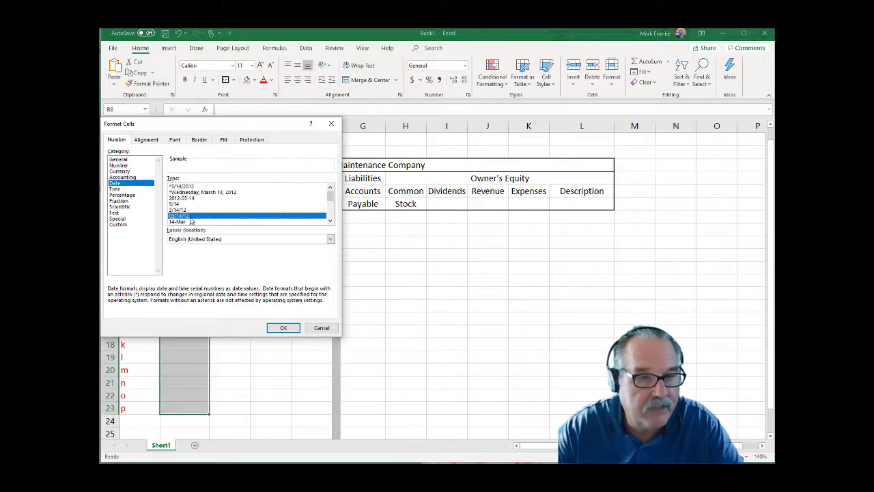
pyautogui.click(281, 328)
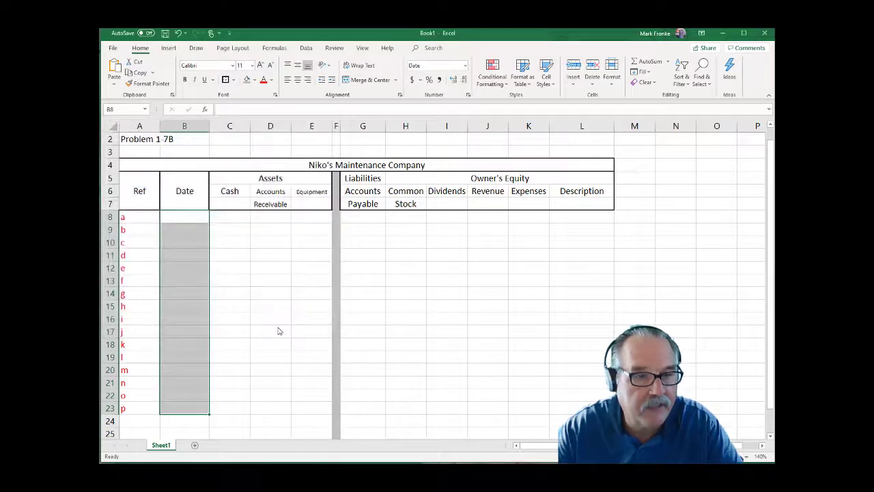
# Enter the date 06/01/2020 for transaction a in cell B8.
pyautogui.hotkey('shift', 'Up')
pyautogui.hotkey('shift', 'Up')
pyautogui.hotkey('shift', 'Up')
pyautogui.click(173, 216)
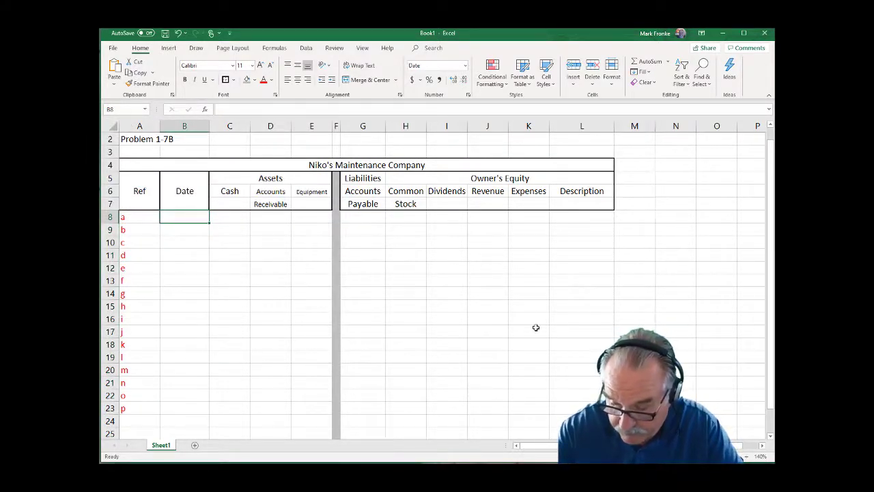
pyautogui.write('06/01/')
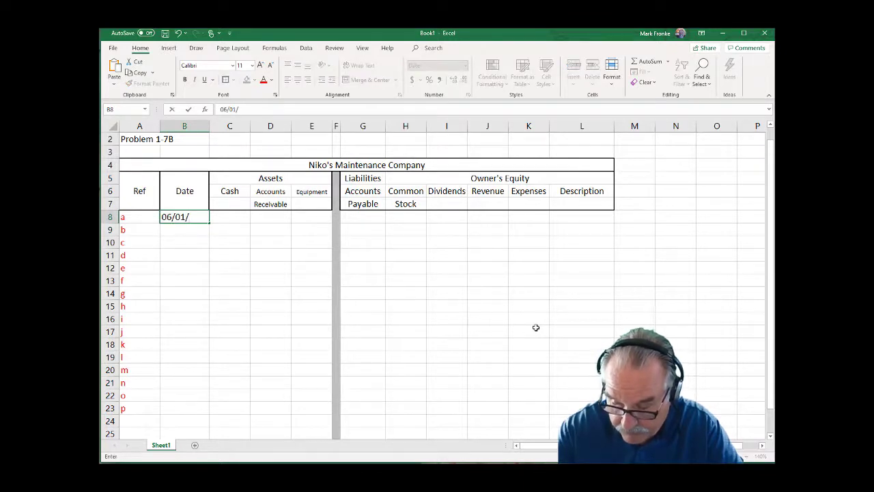
pyautogui.write('202')
pyautogui.write('0')
pyautogui.press('Return')
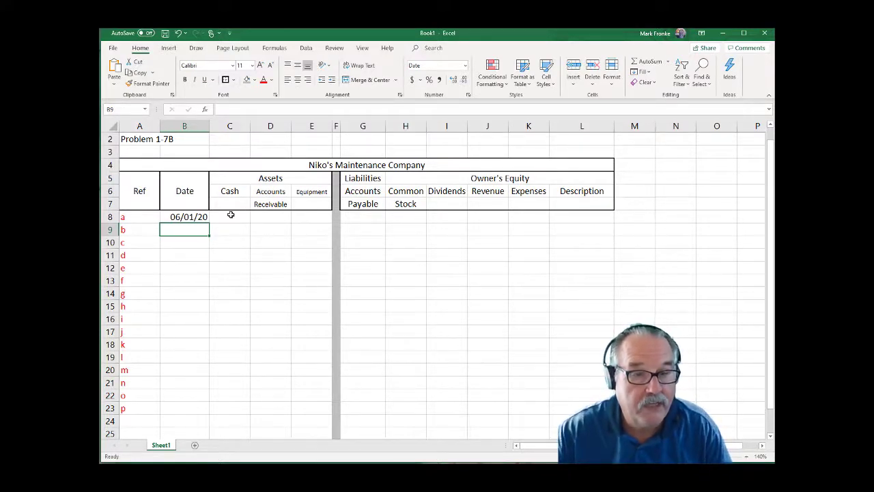
# Record transaction a by entering 130000 under Cash in C8 and 130000 under Common Stock in H8.
pyautogui.click(231, 215)
pyautogui.write('130000')
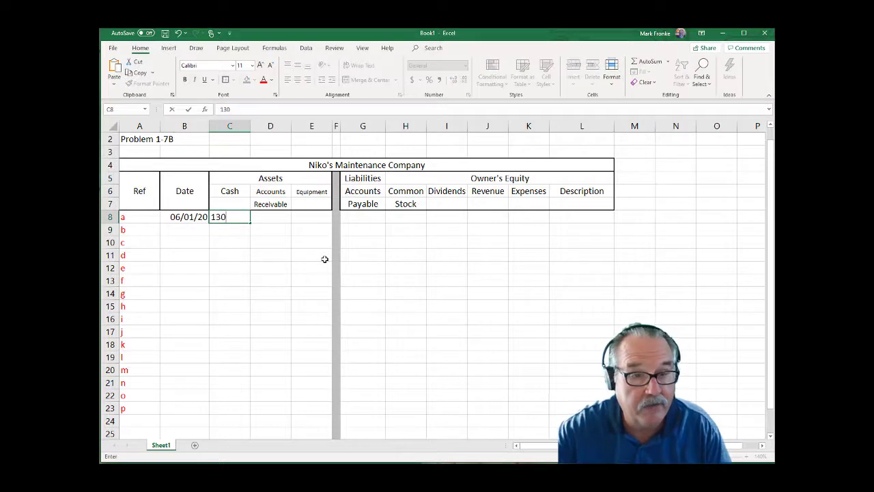
pyautogui.press('Tab')
pyautogui.press('Tab')
pyautogui.press('Tab')
pyautogui.press('Tab')
pyautogui.press('Tab')
pyautogui.press('Tab')
pyautogui.press('Tab')
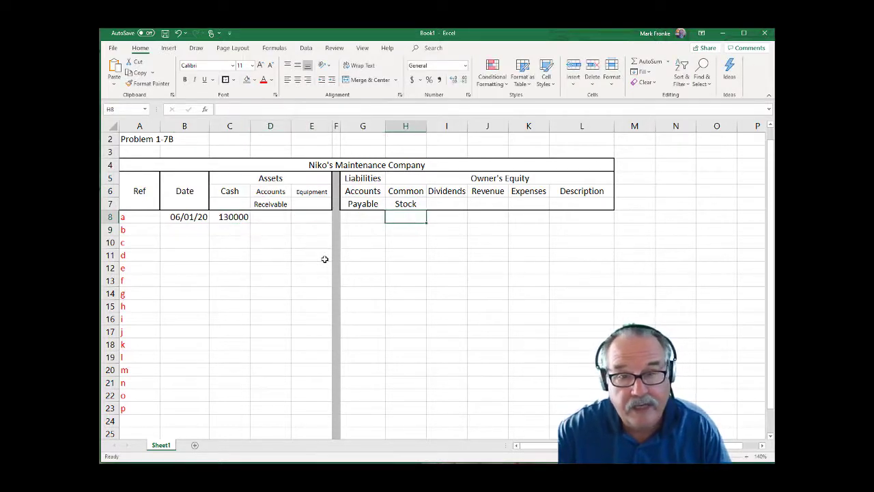
pyautogui.hotkey('shift', 'Tab')
pyautogui.hotkey('shift', 'Tab')
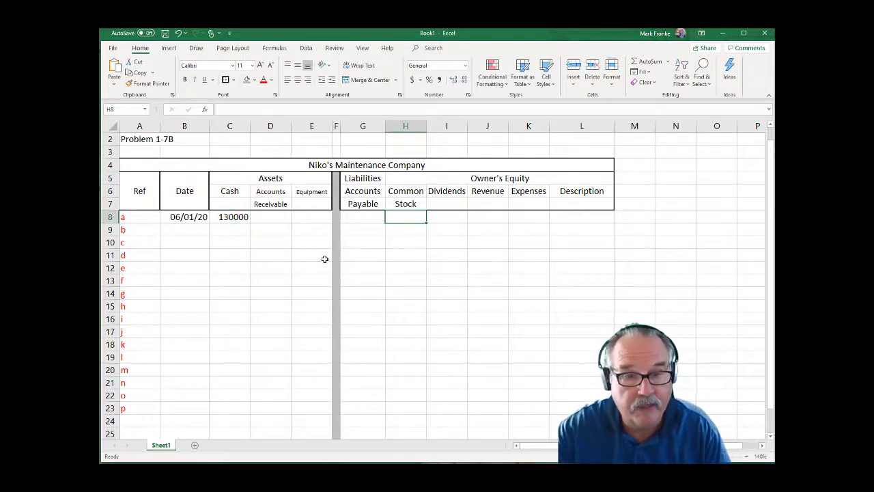
pyautogui.write('130000')
pyautogui.press('Return')
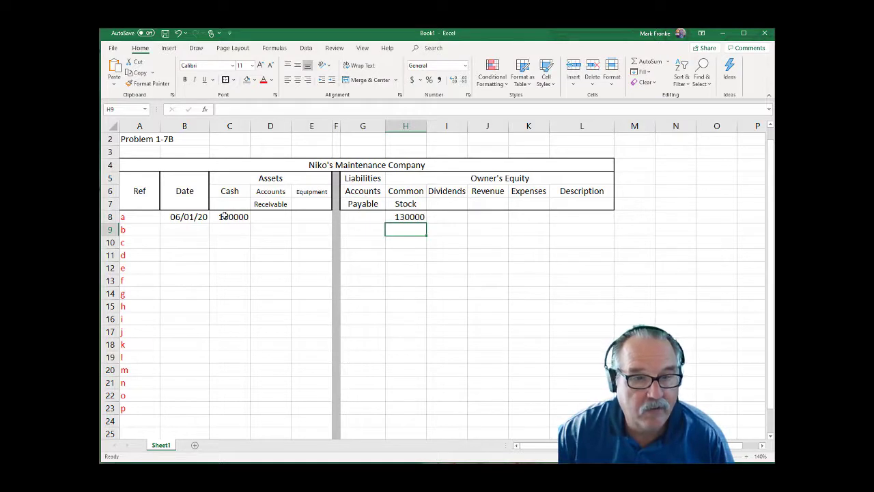
# Format the amount cells from C8 down and across to column K in comma style with no decimal places.
pyautogui.moveTo(226, 215); pyautogui.dragTo(548, 435)
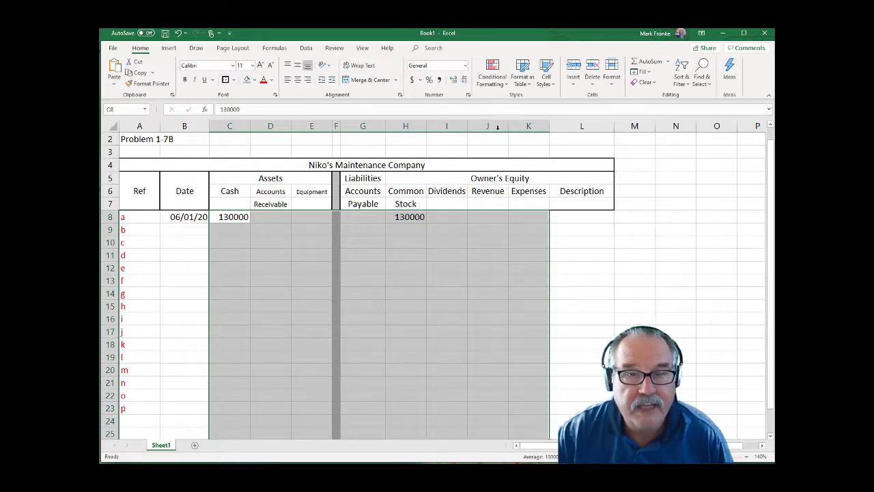
pyautogui.click(441, 80)
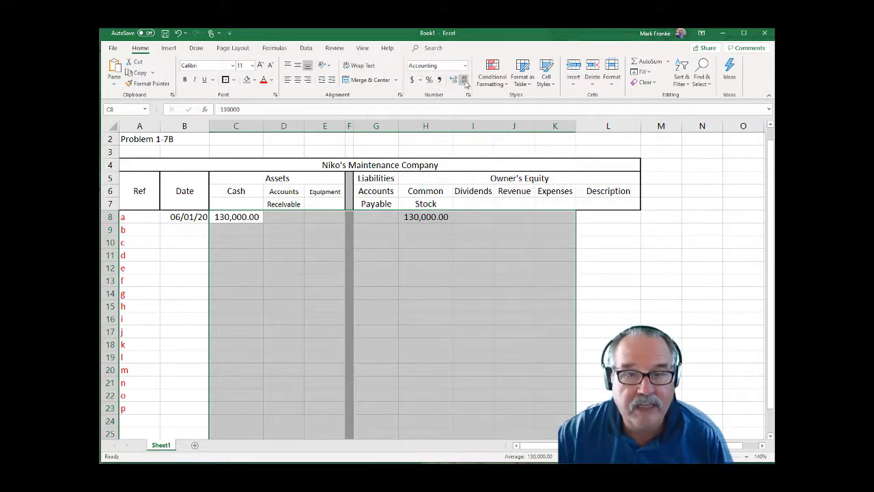
pyautogui.click(463, 80)
pyautogui.click(463, 80)
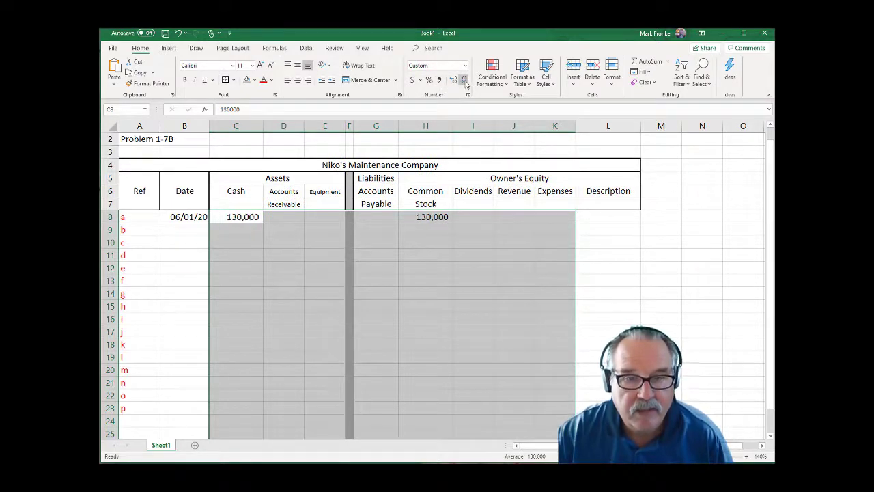
pyautogui.click(683, 332)
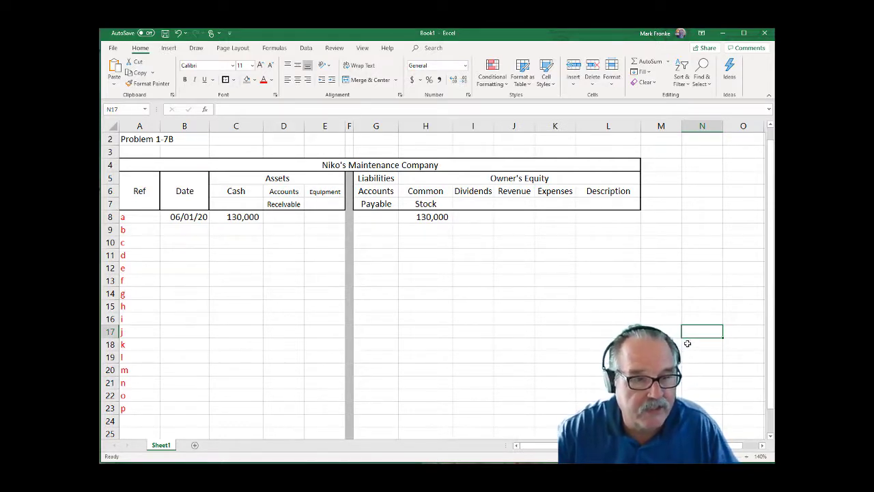
# Enter the date 06/02/2020 for transaction b in cell B9.
pyautogui.click(183, 230)
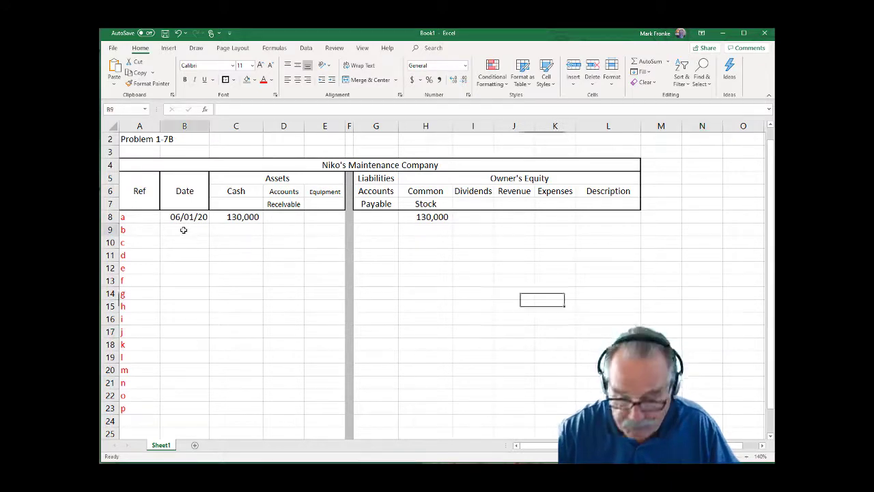
pyautogui.write('06/02/2020')
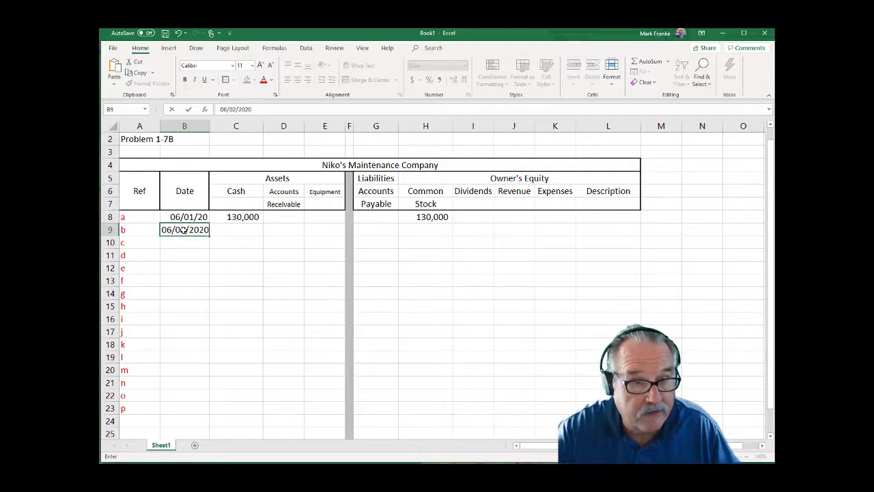
pyautogui.press('Tab')
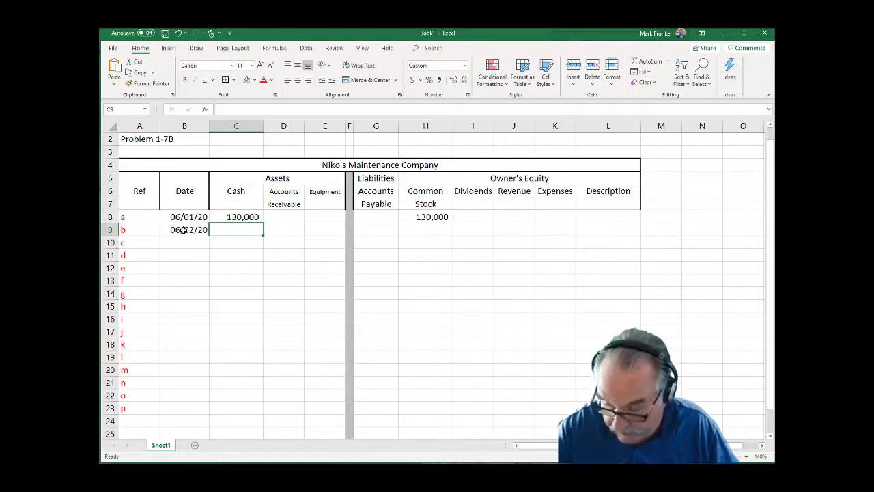
# Record transaction b by entering -6000 under Cash in C9 and -6000 under Expenses in K9.
pyautogui.write('-6000')
pyautogui.press('Tab')
pyautogui.press('Tab')
pyautogui.press('Tab')
pyautogui.press('Tab')
pyautogui.press('Tab')
pyautogui.press('Tab')
pyautogui.press('Tab')
pyautogui.press('Tab')
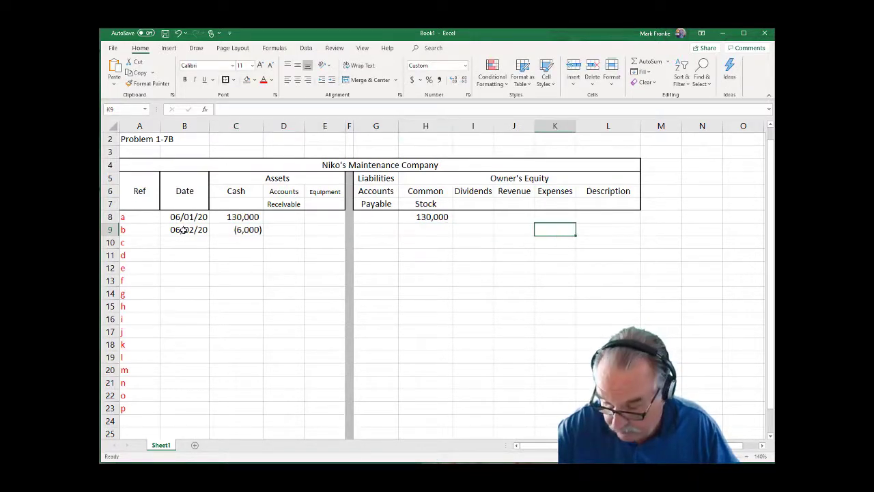
pyautogui.write('-6000')
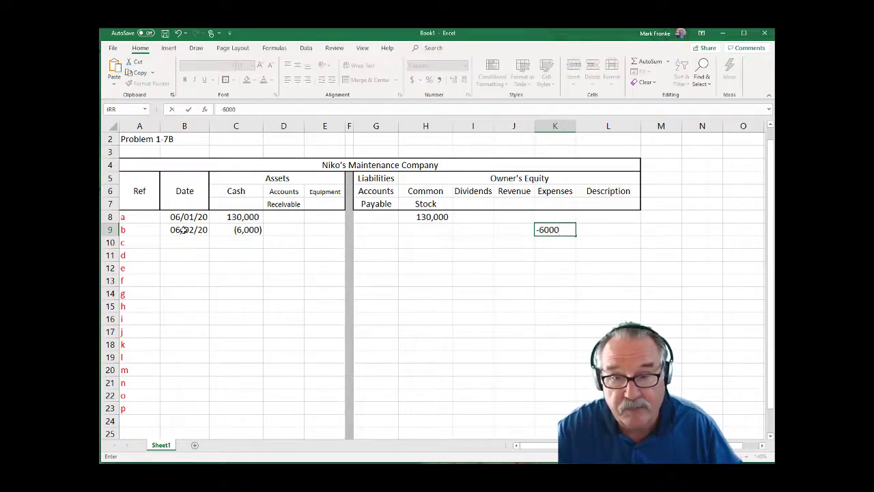
# Describe the transaction b expense as Rent in cell L9.
pyautogui.press('Tab')
pyautogui.write('Rent')
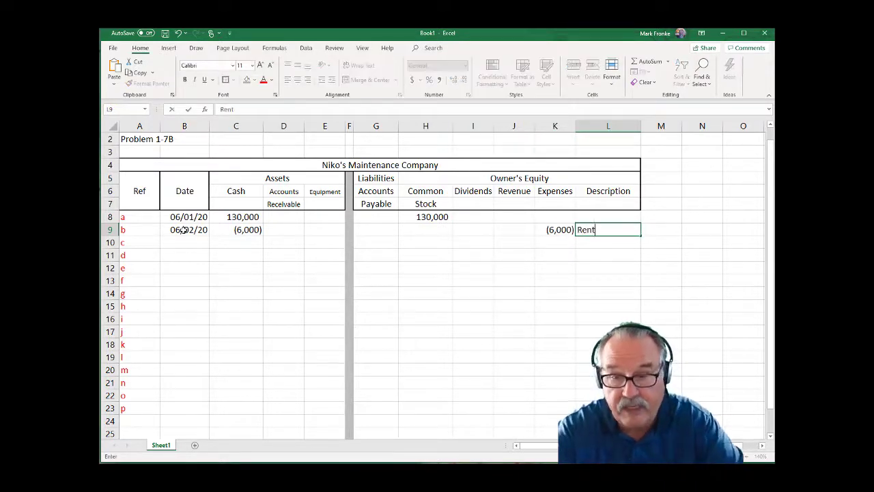
pyautogui.press('Return')
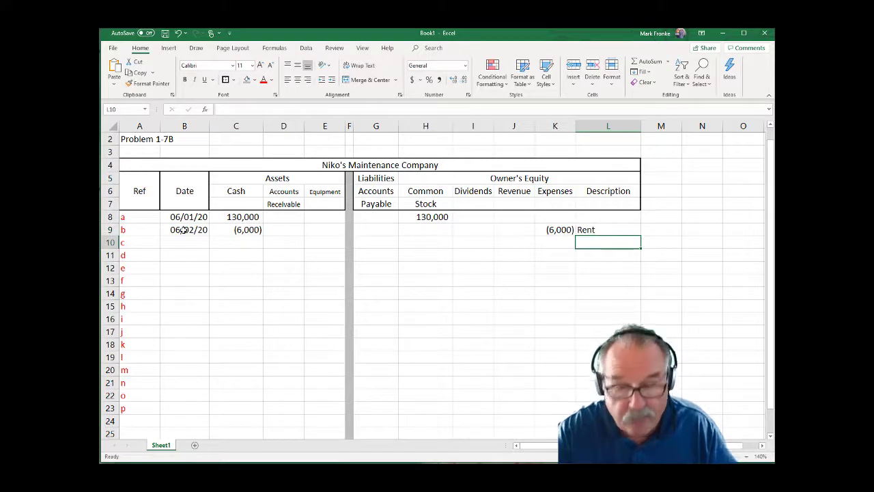
# Enter the date 06/04/2020 for transaction c in cell B10.
pyautogui.press('Left')
pyautogui.press('Left')
pyautogui.press('Left')
pyautogui.press('Left')
pyautogui.press('Left')
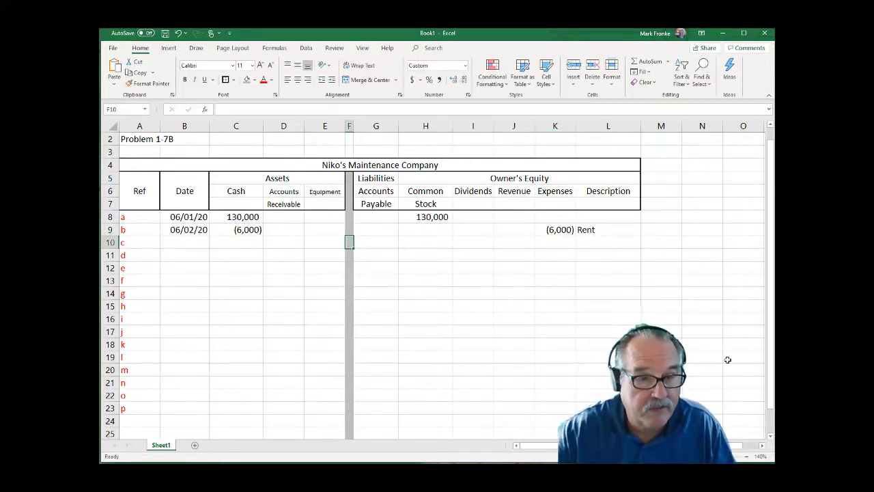
pyautogui.press('Left')
pyautogui.press('Left')
pyautogui.press('Left')
pyautogui.press('Left')
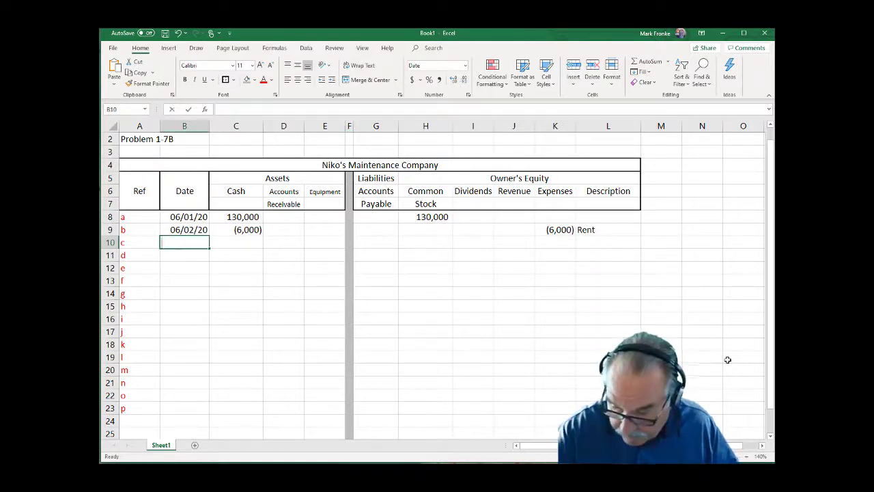
pyautogui.write('06/04/2020')
pyautogui.press('Return')
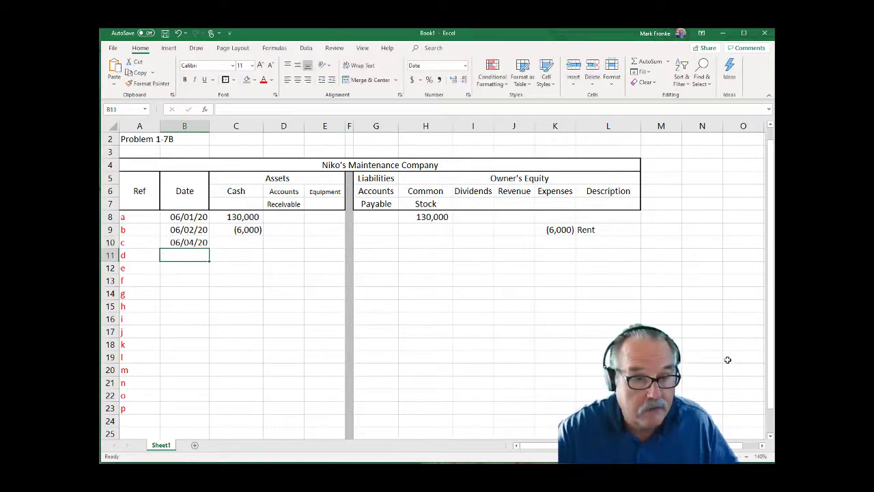
# Record transaction c by entering 2400 under Equipment in E10 and 2400 under Accounts Payable in G10.
pyautogui.press('Up')
pyautogui.press('Right')
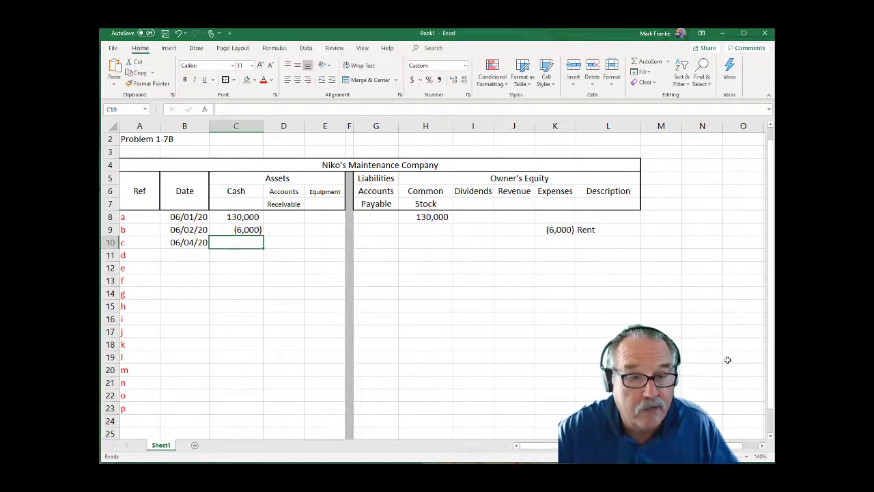
pyautogui.press('Right')
pyautogui.press('Right')
pyautogui.write('2400')
pyautogui.press('Right')
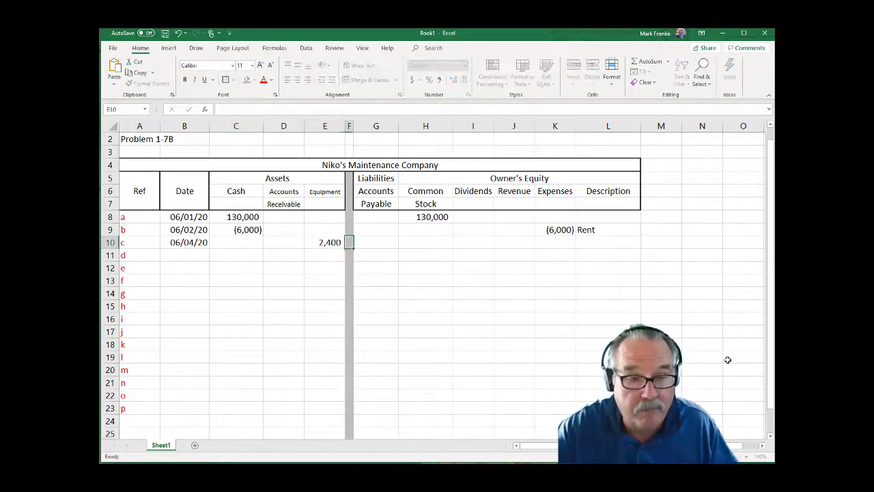
pyautogui.press('Right')
pyautogui.write('2400')
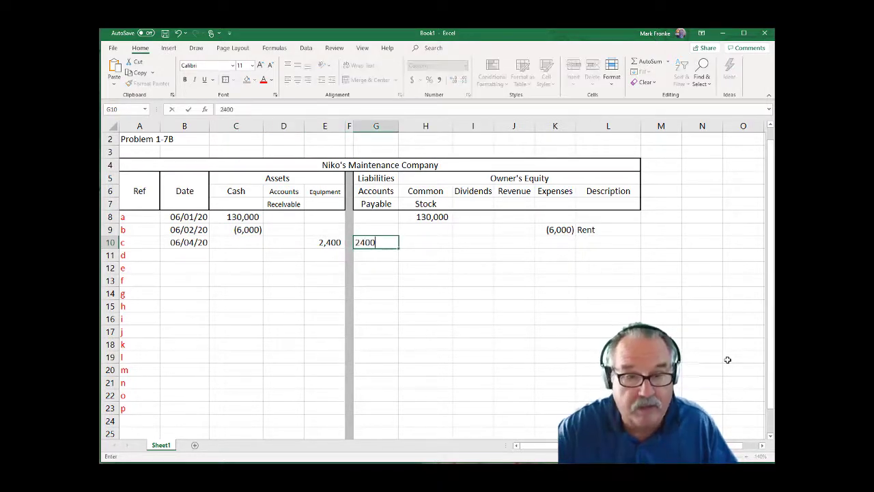
pyautogui.press('Right')
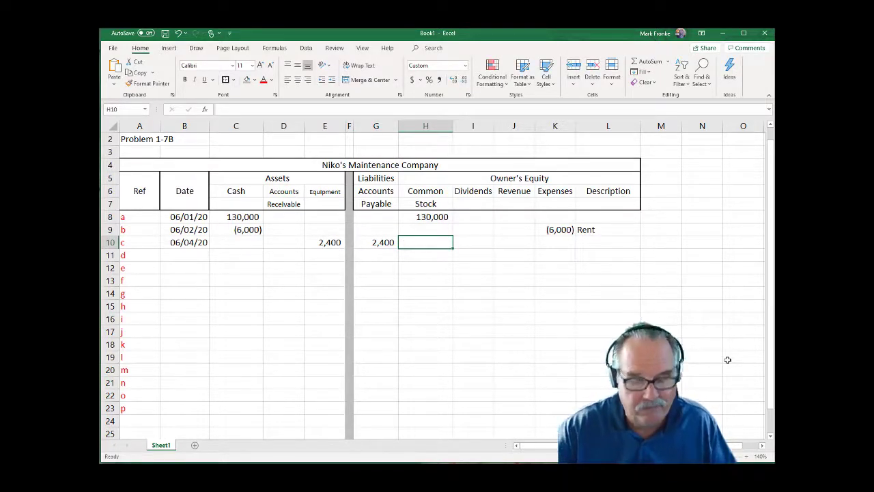
# Enter the date 06/06/2020 for transaction d in cell B11.
pyautogui.press('Down')
pyautogui.press('Left')
pyautogui.press('Left')
pyautogui.press('Left')
pyautogui.press('Left')
pyautogui.press('Left')
pyautogui.press('Left')
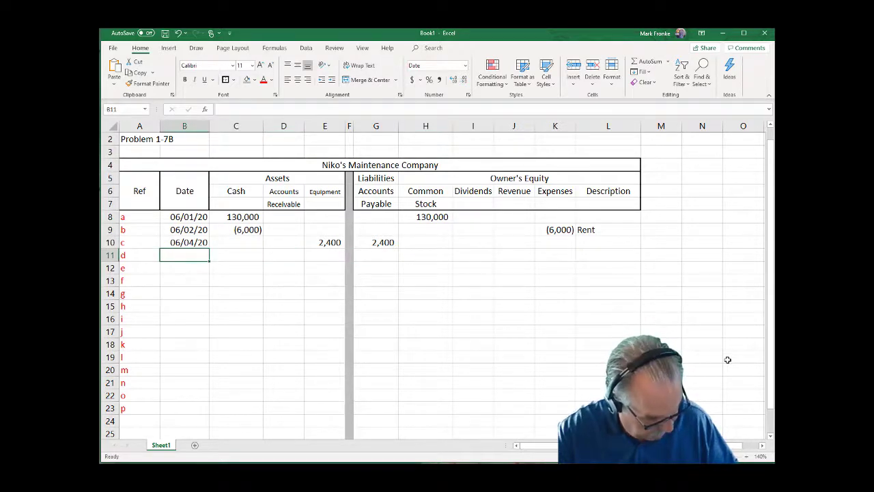
pyautogui.write('06/06/2020')
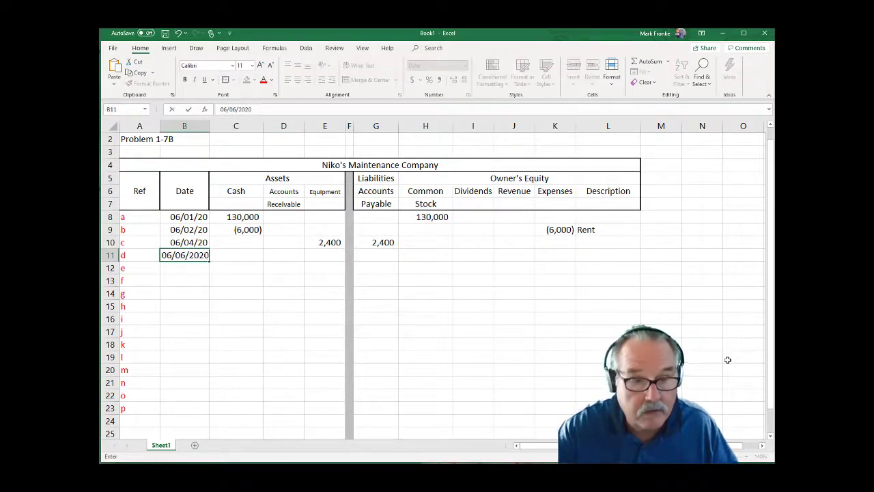
pyautogui.press('Return')
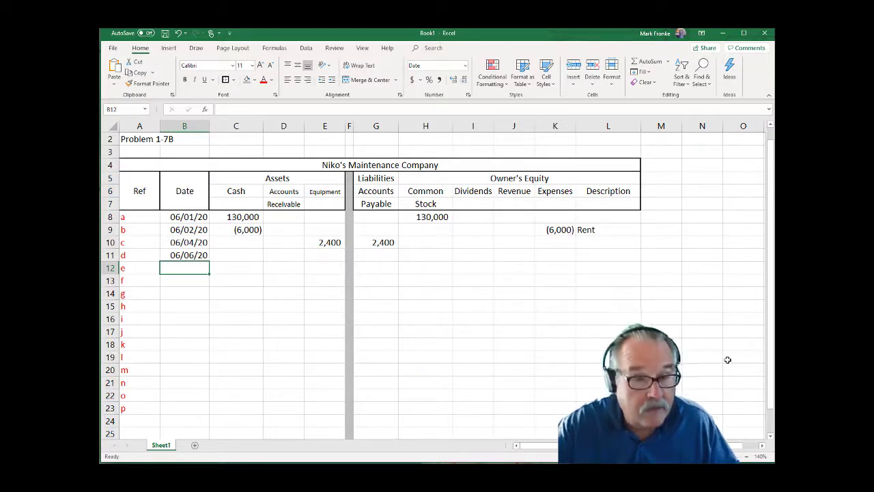
# Record transaction d by entering -1150 under Cash in C11 and -1150 under Expenses in K11.
pyautogui.press('Right')
pyautogui.press('Up')
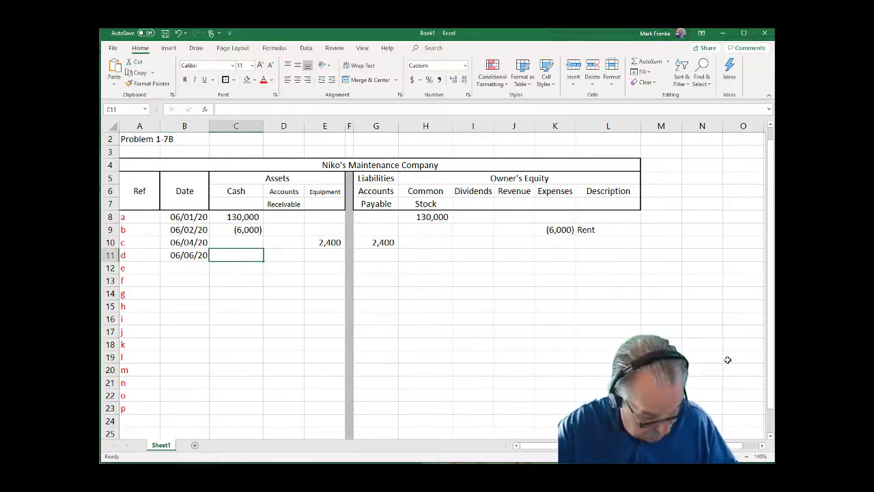
pyautogui.write('-1150')
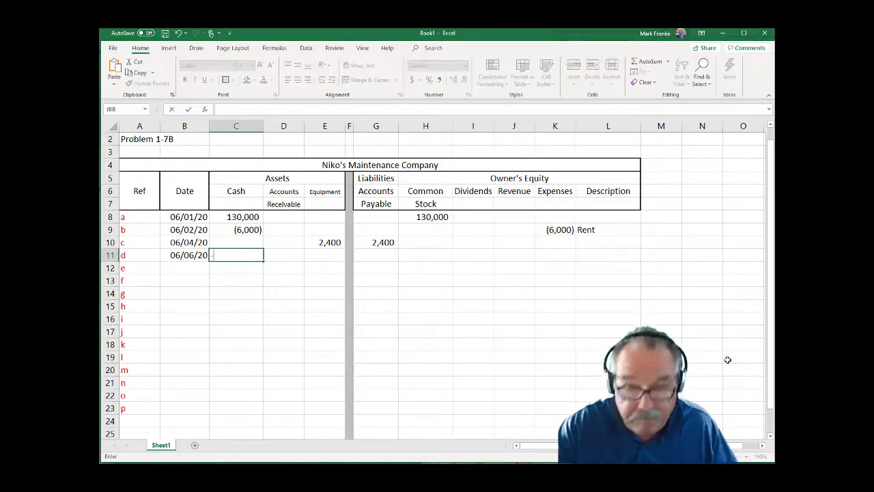
pyautogui.press('Tab')
pyautogui.press('Right')
pyautogui.press('Right')
pyautogui.press('Right')
pyautogui.press('Right')
pyautogui.press('Right')
pyautogui.press('Right')
pyautogui.press('Right')
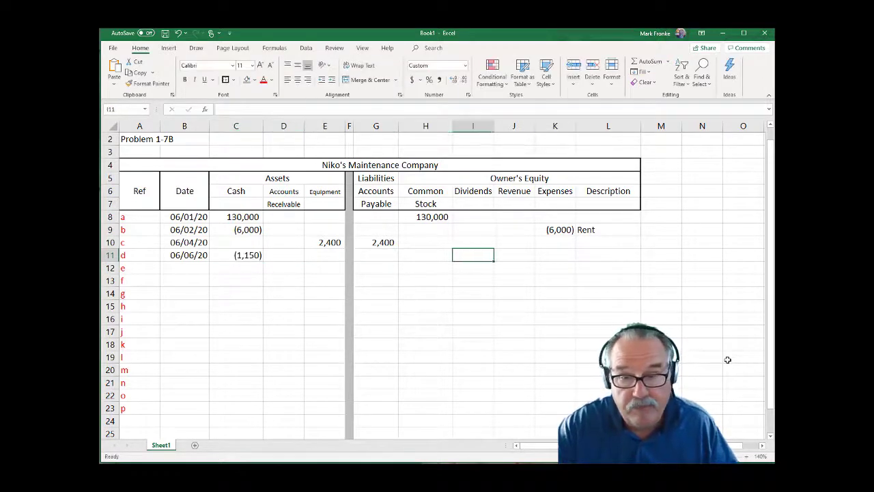
pyautogui.write('-1150')
# Describe the transaction d expense as Advertising in cell L11.
pyautogui.press('Tab')
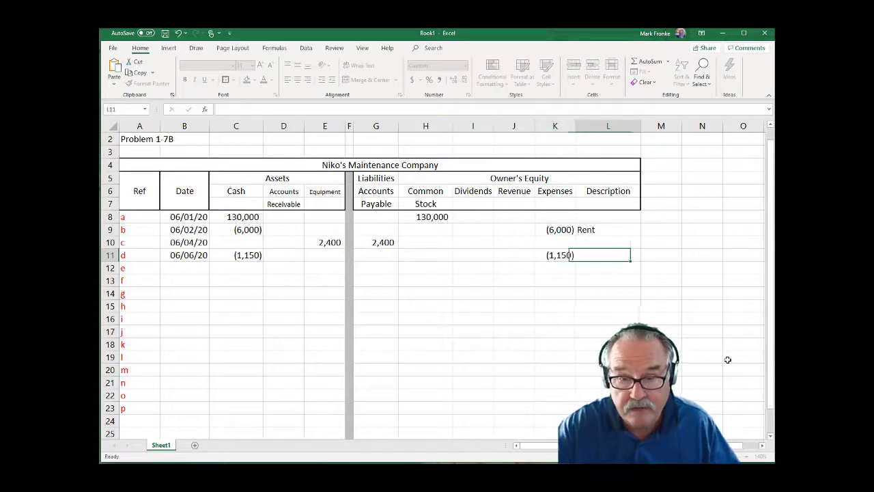
pyautogui.write('Advertis')
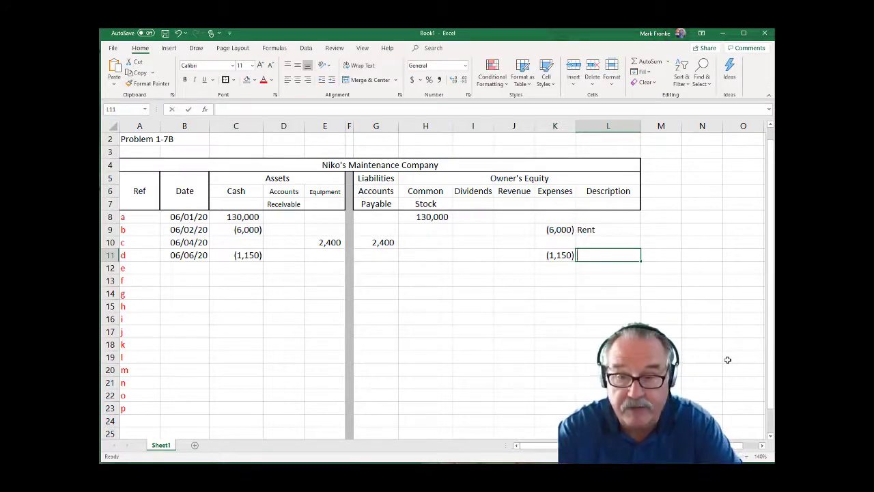
pyautogui.write('ing')
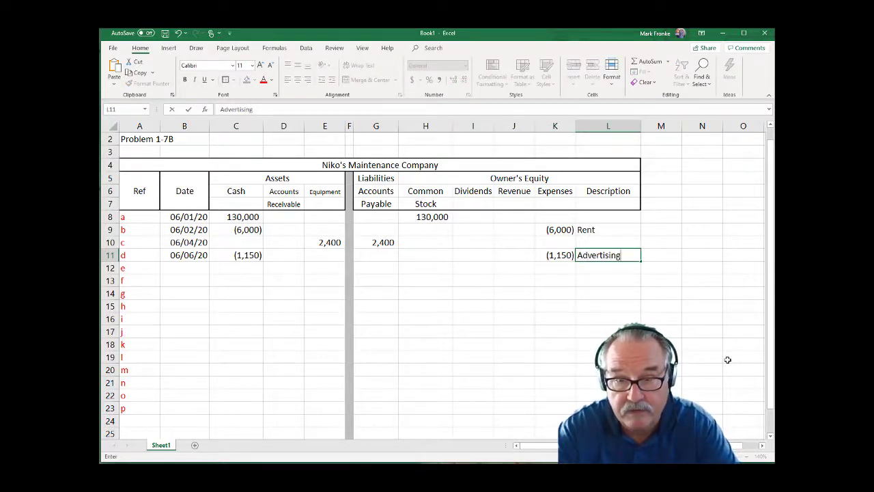
pyautogui.press('Return')
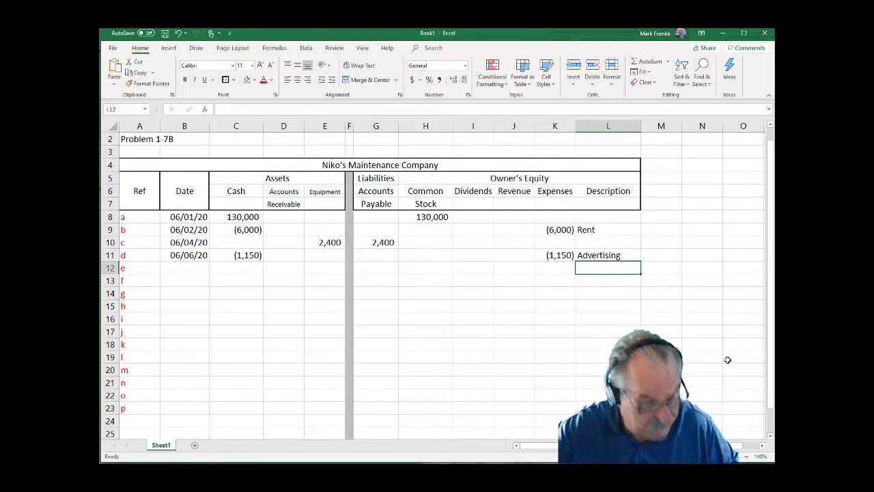
# Enter 0/08/2020 as the date for transaction e in cell B12.
pyautogui.press('Left')
pyautogui.press('Left')
pyautogui.press('Left')
pyautogui.press('Left')
pyautogui.press('Left')
pyautogui.press('Left')
pyautogui.press('Left')
pyautogui.press('Left')
pyautogui.press('Left')
pyautogui.press('Left')
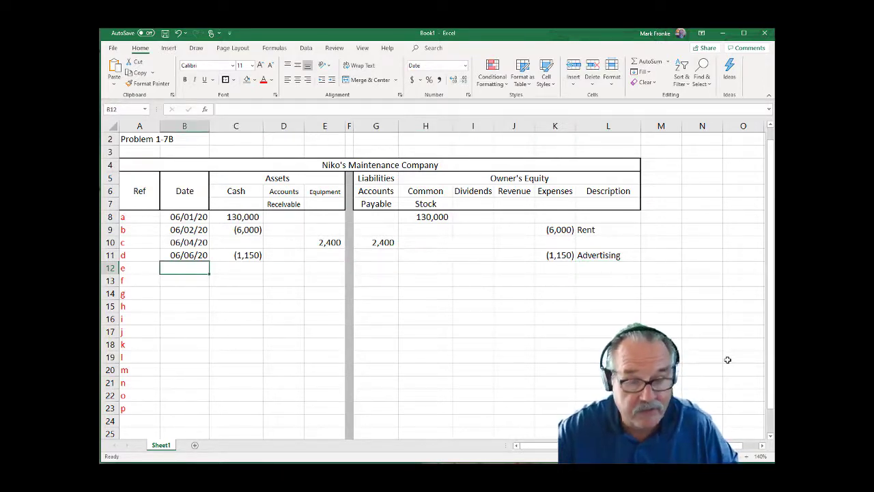
pyautogui.press('Left')
pyautogui.press('Right')
pyautogui.write('0')
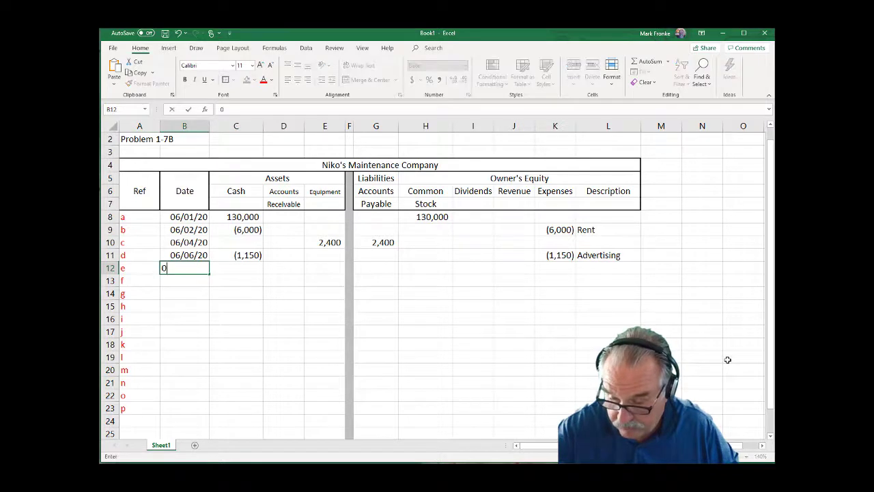
pyautogui.write('/08/2020')
pyautogui.press('Tab')
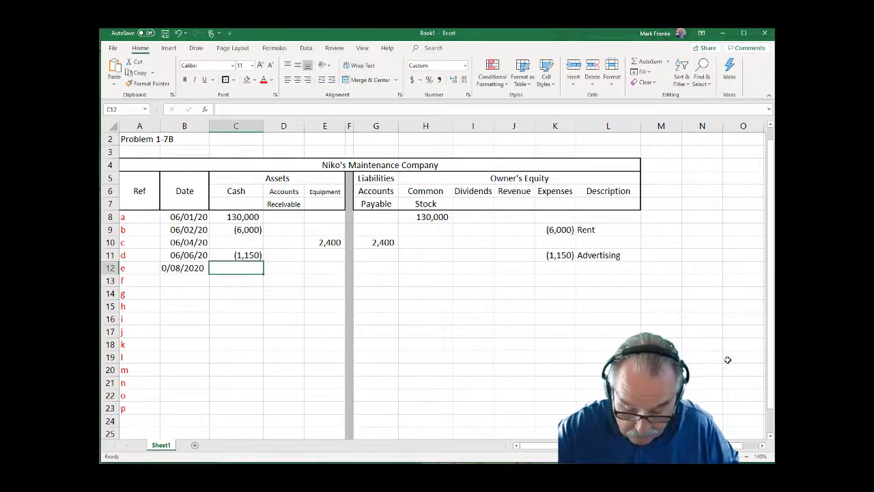
# Record transaction e by entering 850 under Cash in C12 and 850 under Revenue in J12.
pyautogui.write('850')
pyautogui.press('Right')
pyautogui.press('Right')
pyautogui.press('Right')
pyautogui.press('Right')
pyautogui.press('Right')
pyautogui.press('Right')
pyautogui.press('Right')
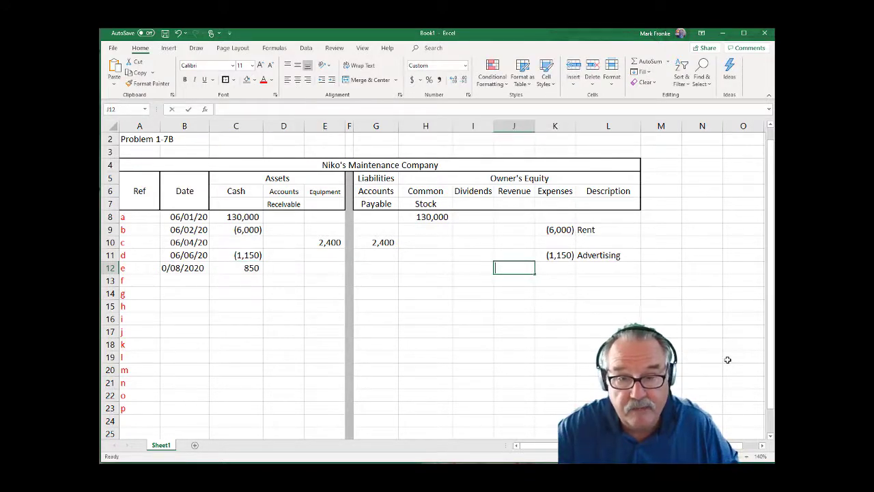
pyautogui.write('850')
pyautogui.press('Tab')
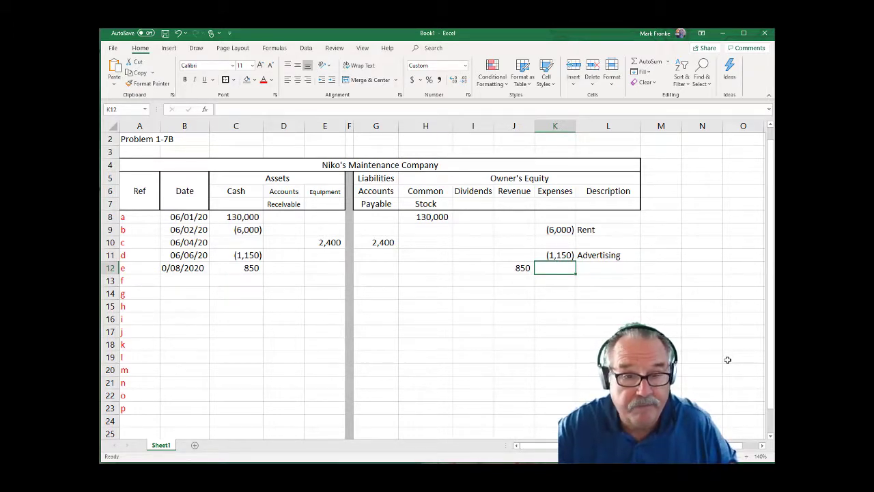
# Correct the date for transaction e in cell B12 to 06/08/2020.
pyautogui.press('Return')
pyautogui.press('Left')
pyautogui.press('Left')
pyautogui.press('Left')
pyautogui.press('Left')
pyautogui.press('Left')
pyautogui.press('Left')
pyautogui.press('Left')
pyautogui.press('Left')
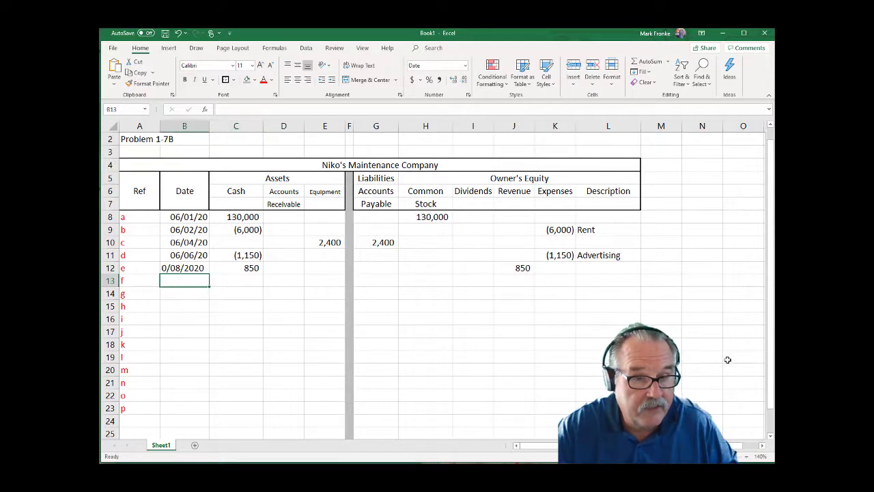
pyautogui.press('Up')
pyautogui.write('06')
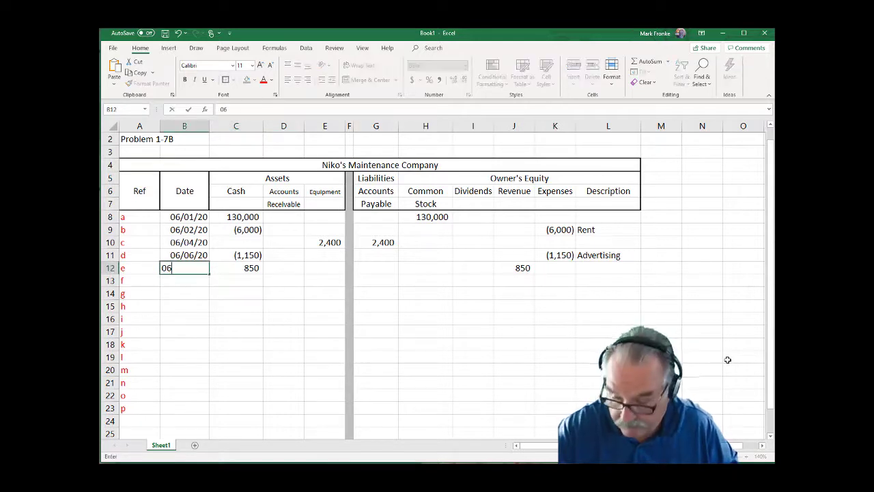
pyautogui.write('/08/2020')
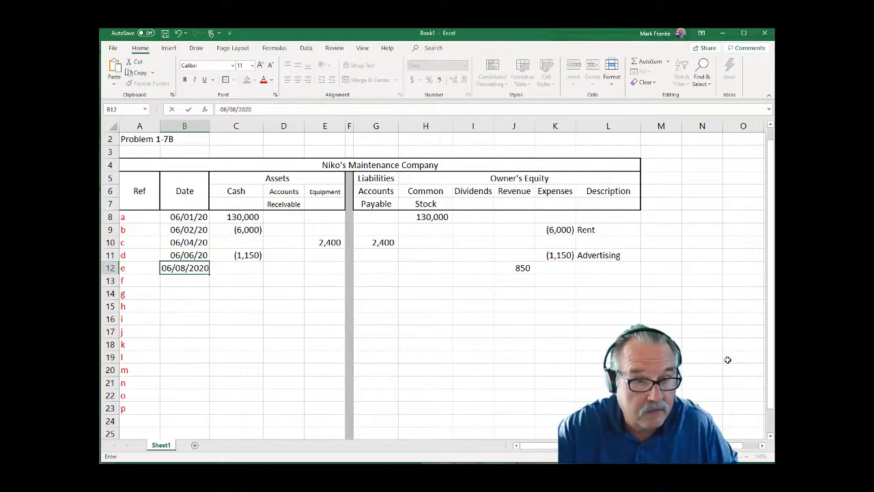
pyautogui.press('Return')
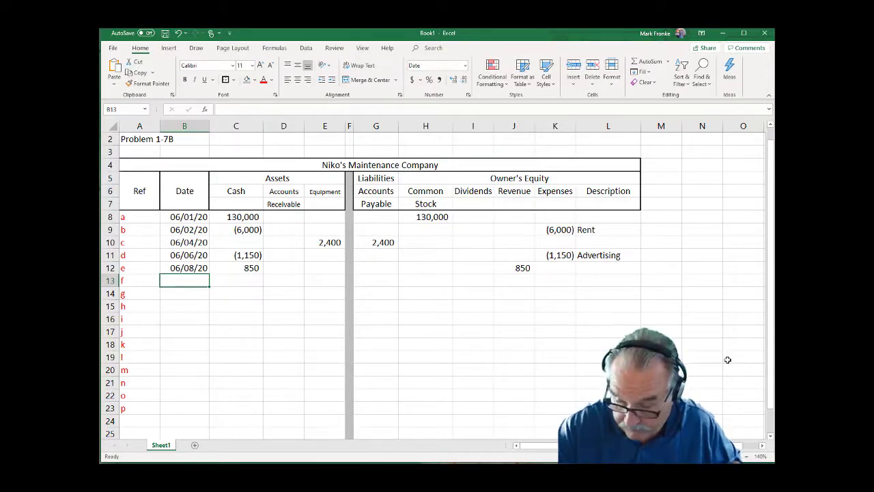
# Record transaction f dated 06/14/2020 in row 13, with 7500 under Accounts Receivable in D13 and 7500 under Revenue in J13.
pyautogui.write('06/14/2020')
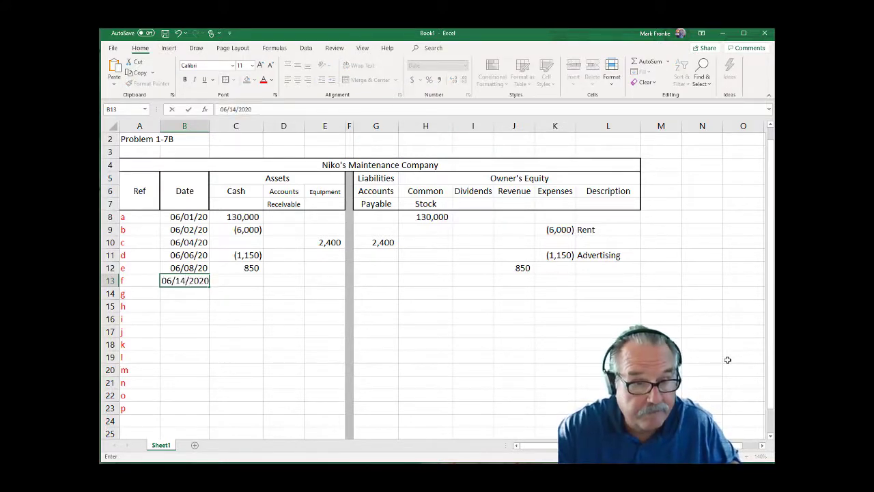
pyautogui.press('Tab')
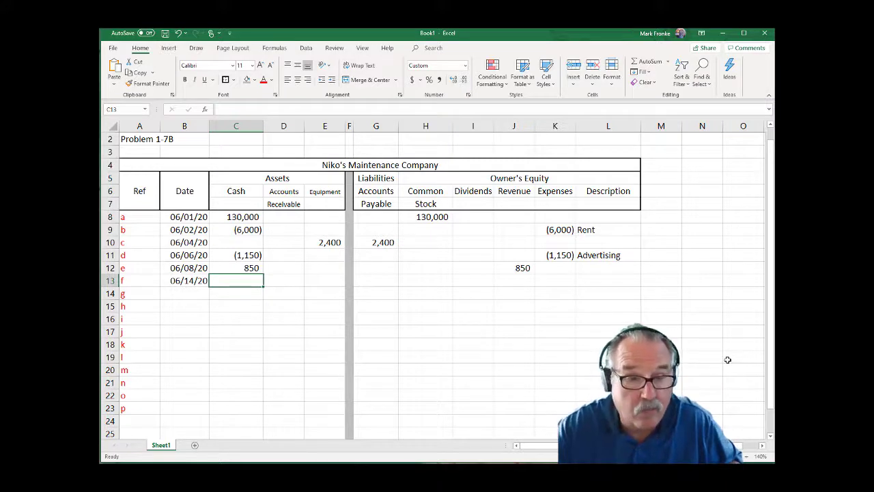
pyautogui.press('Right')
pyautogui.write('500')
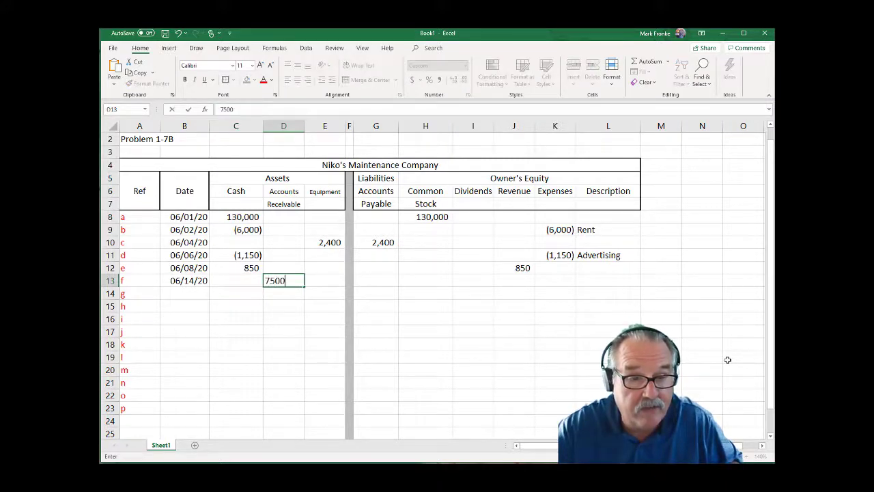
pyautogui.press('Right')
pyautogui.press('Right')
pyautogui.press('Right')
pyautogui.press('Right')
pyautogui.press('Right')
pyautogui.press('Right')
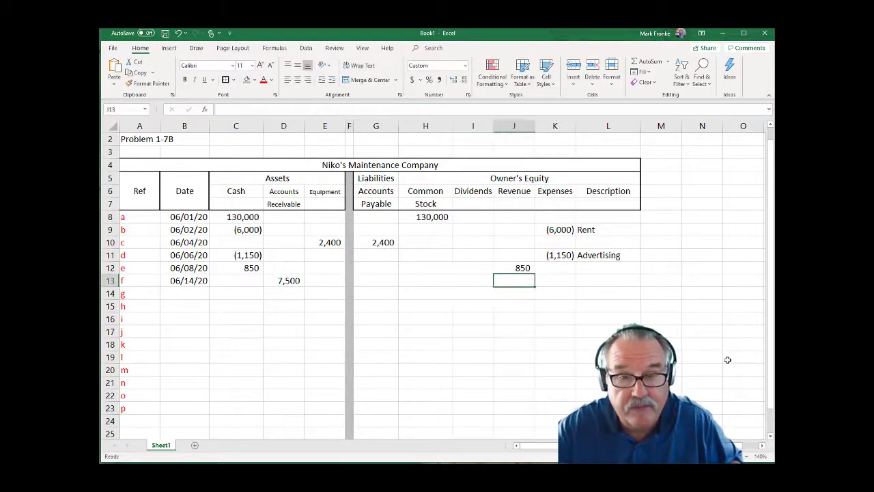
pyautogui.write('7500')
pyautogui.press('Return')
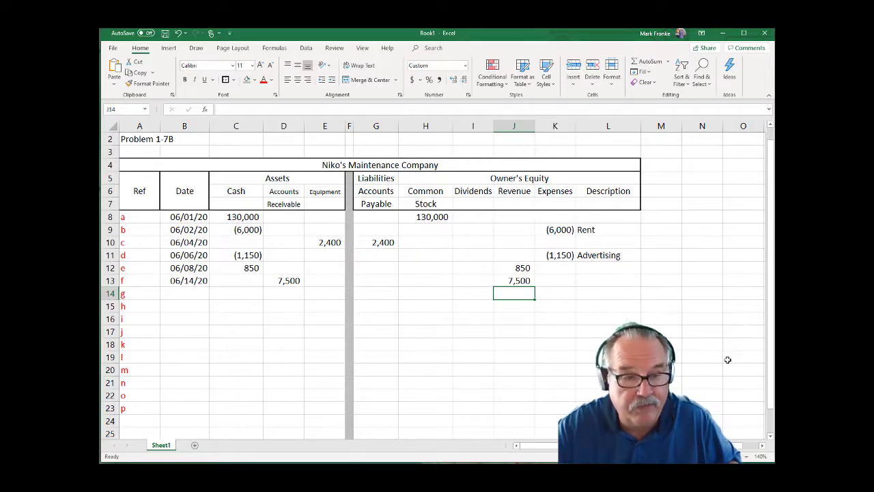
# Enter 06/16/2020 as the date for transaction g in cell B14.
pyautogui.press('Left')
pyautogui.press('Left')
pyautogui.press('Left')
pyautogui.press('Left')
pyautogui.press('Left')
pyautogui.press('Left')
pyautogui.press('Left')
pyautogui.press('Left')
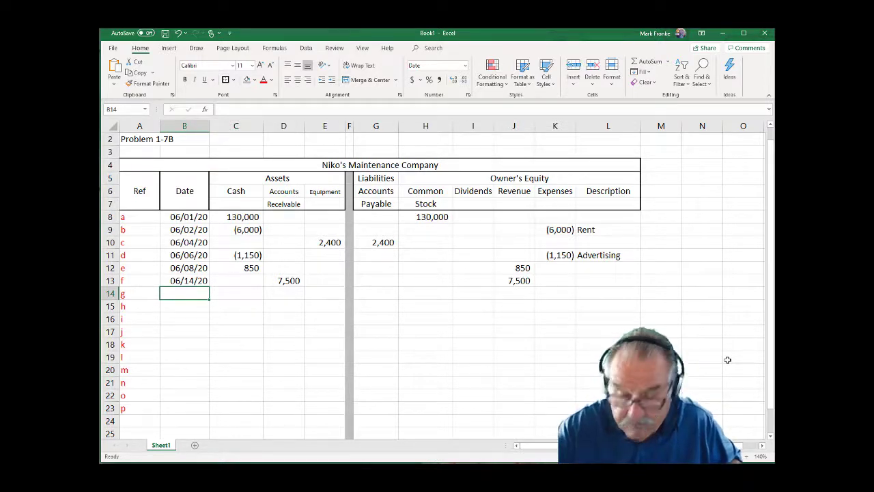
pyautogui.write('06/16')
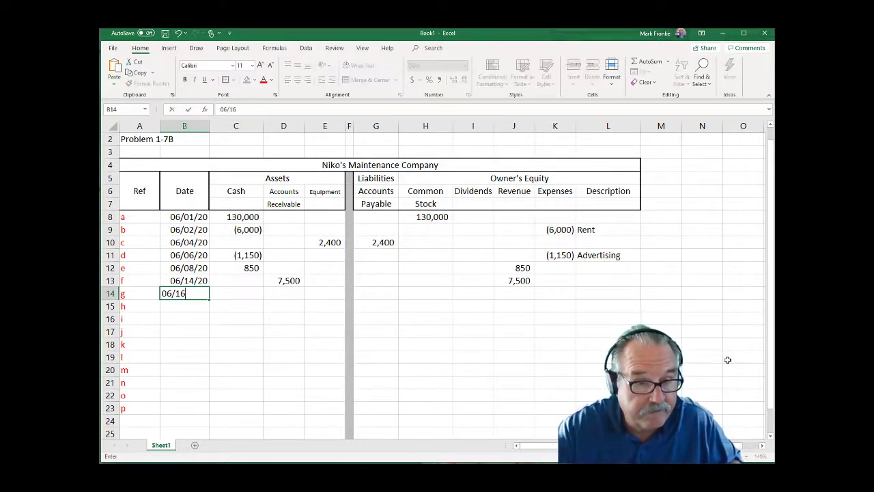
pyautogui.write('/2020')
pyautogui.press('Tab')
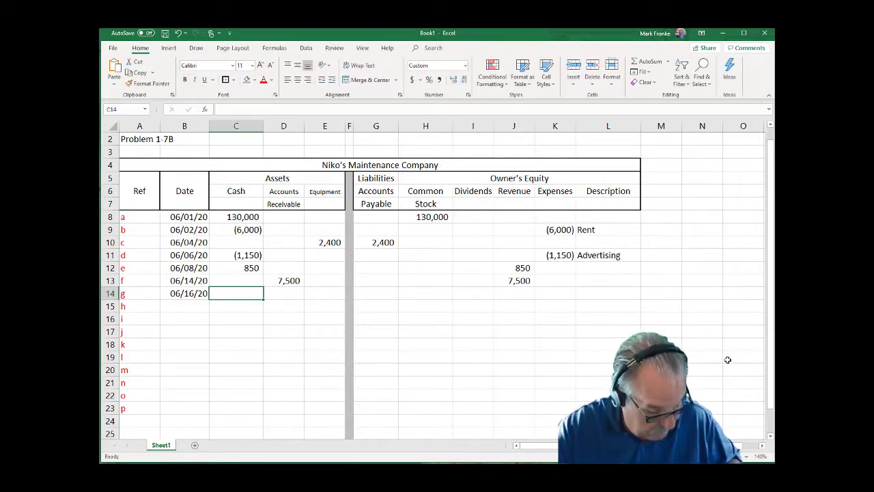
# Record transaction g by entering -800 under Cash in C14 and -800 under Expenses in K14.
pyautogui.write('-800')
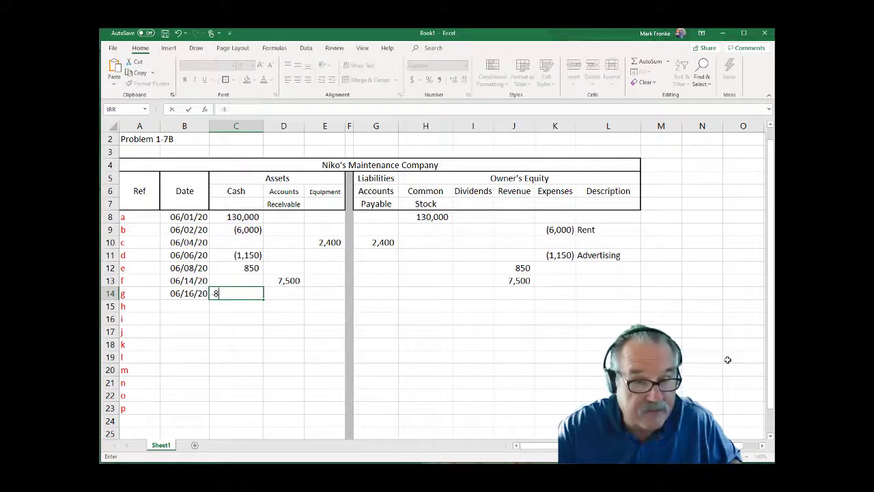
pyautogui.press('Tab')
pyautogui.press('Tab')
pyautogui.press('Tab')
pyautogui.press('Tab')
pyautogui.press('Tab')
pyautogui.press('Tab')
pyautogui.press('Tab')
pyautogui.press('Tab')
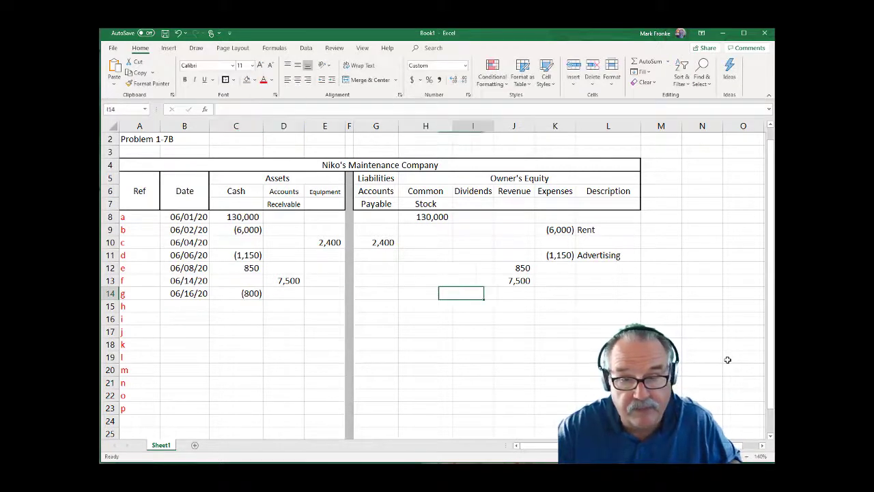
pyautogui.write('-800')
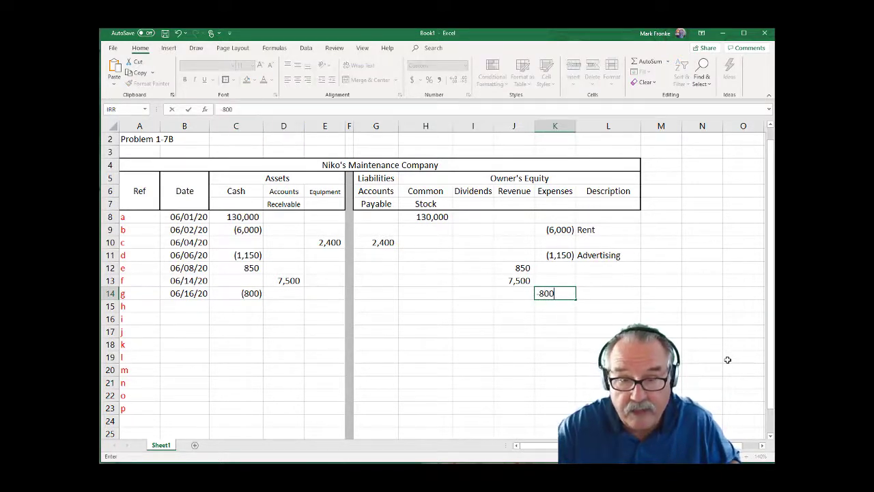
pyautogui.press('Tab')
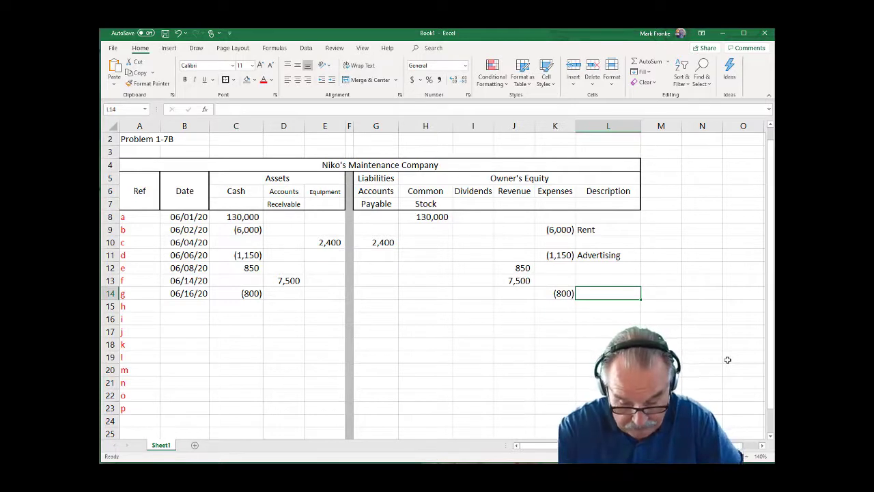
# Describe the transaction g expense as Salaries in cell L14.
pyautogui.write('Sal')
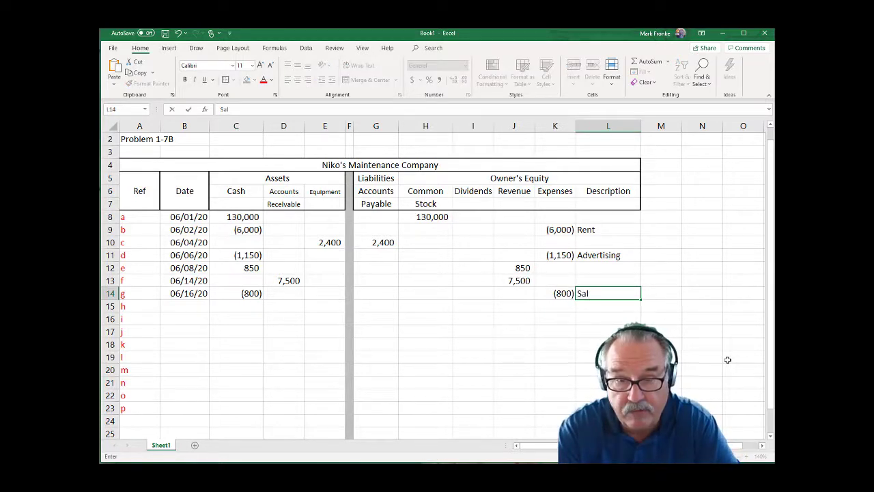
pyautogui.write('aaie')
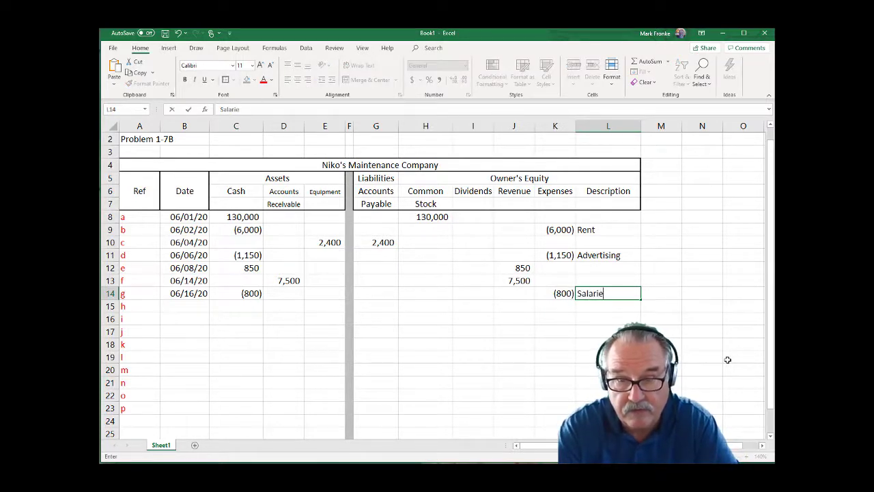
pyautogui.write('s')
pyautogui.press('Return')
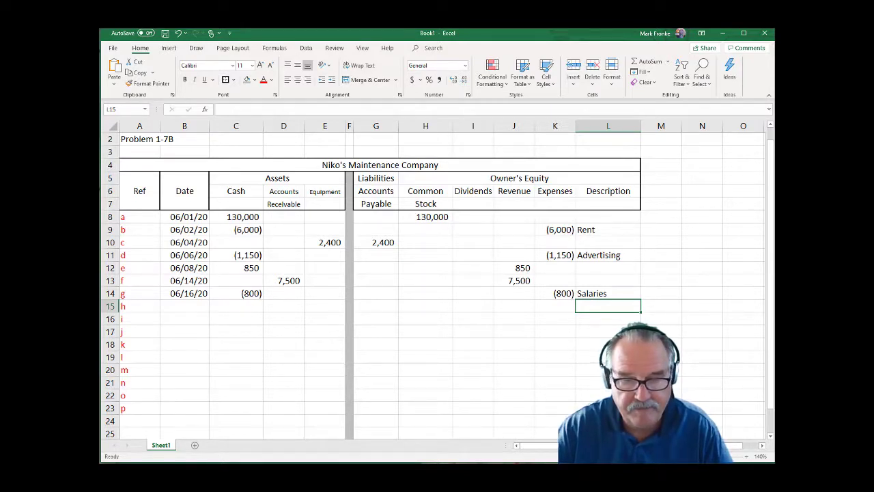
pyautogui.press('F9')
pyautogui.click(730, 419)
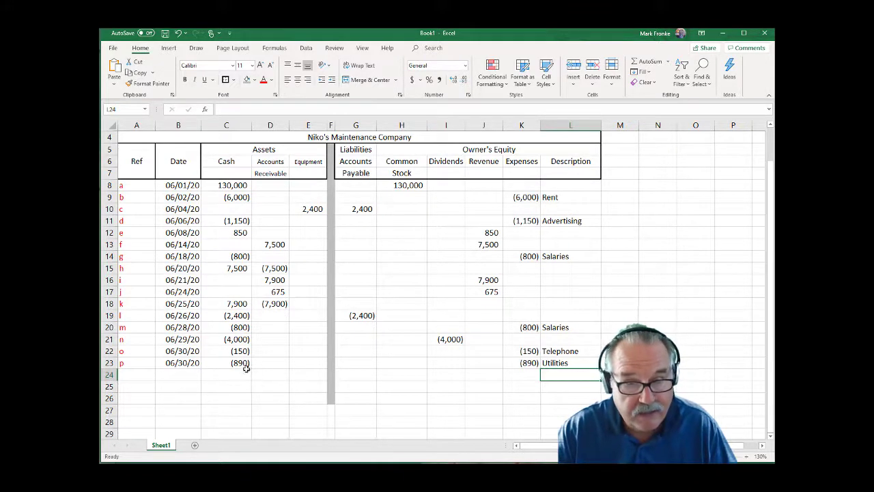
# Add a thick bottom border under the last transaction row across C23:K23.
pyautogui.click(221, 363)
pyautogui.moveTo(221, 363); pyautogui.dragTo(528, 362)
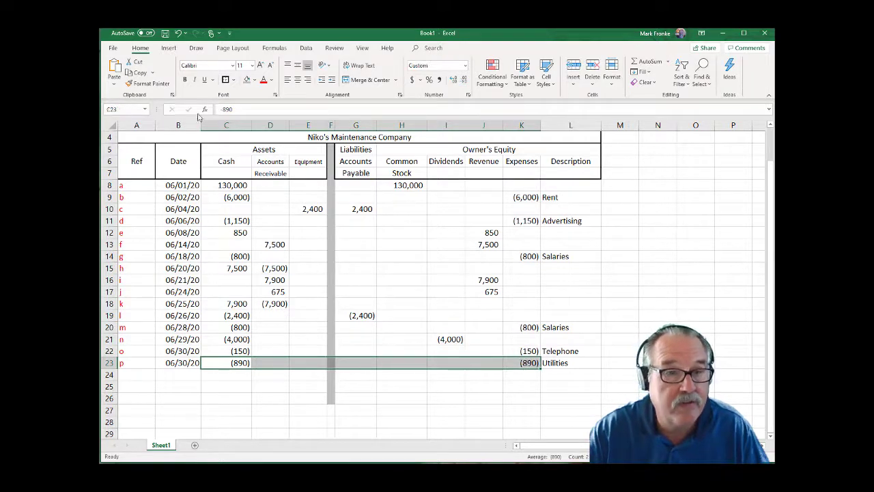
pyautogui.click(234, 79)
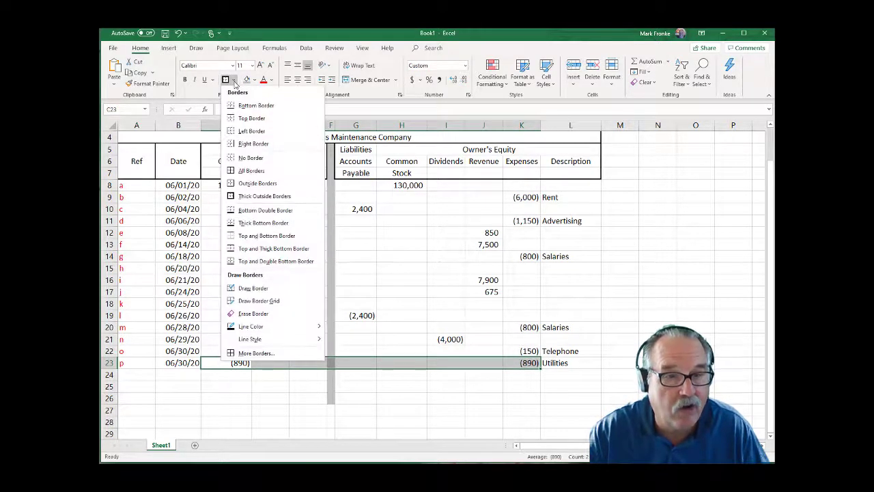
pyautogui.click(266, 224)
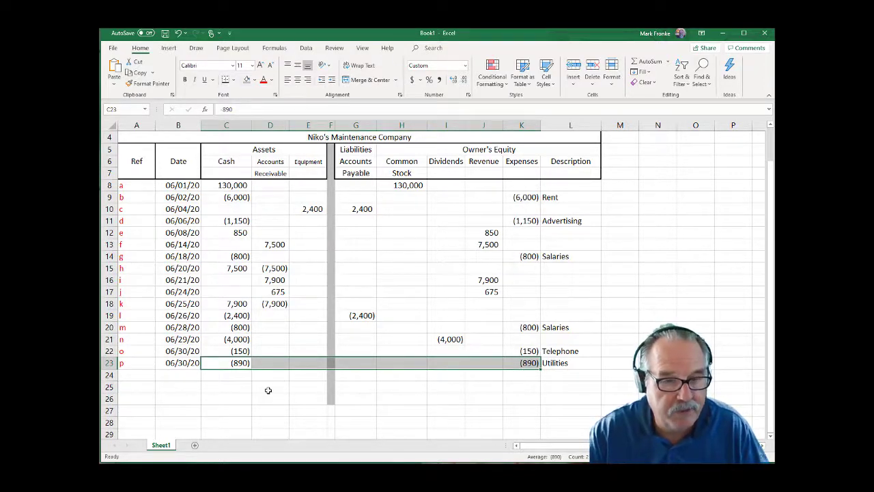
# Total the Cash column in cell C24 with AutoSum over the range C8:C23.
pyautogui.click(217, 375)
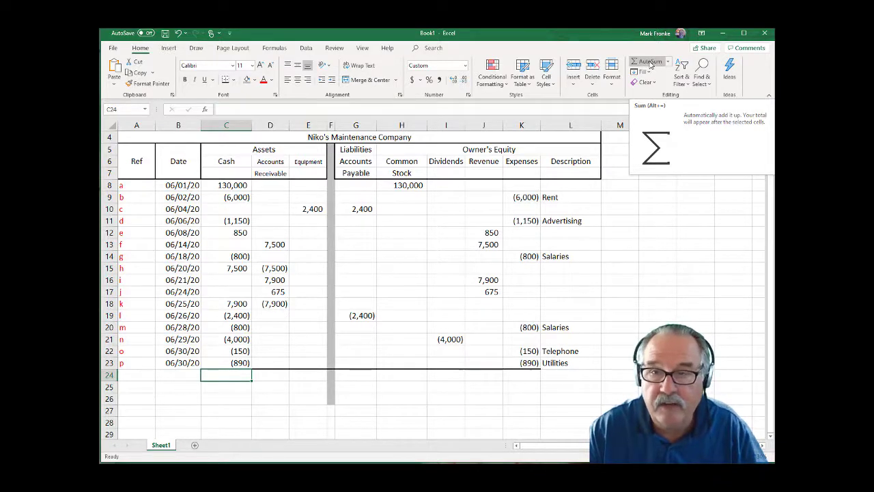
pyautogui.click(650, 62)
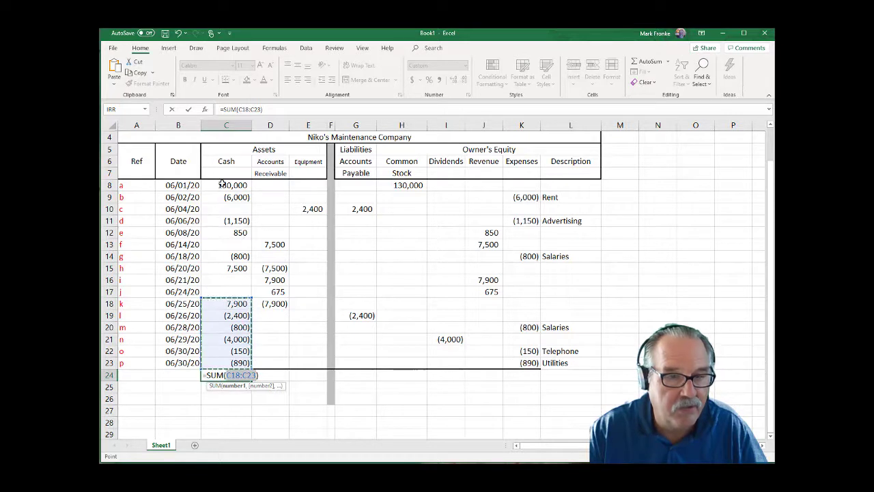
pyautogui.moveTo(222, 186); pyautogui.dragTo(234, 362)
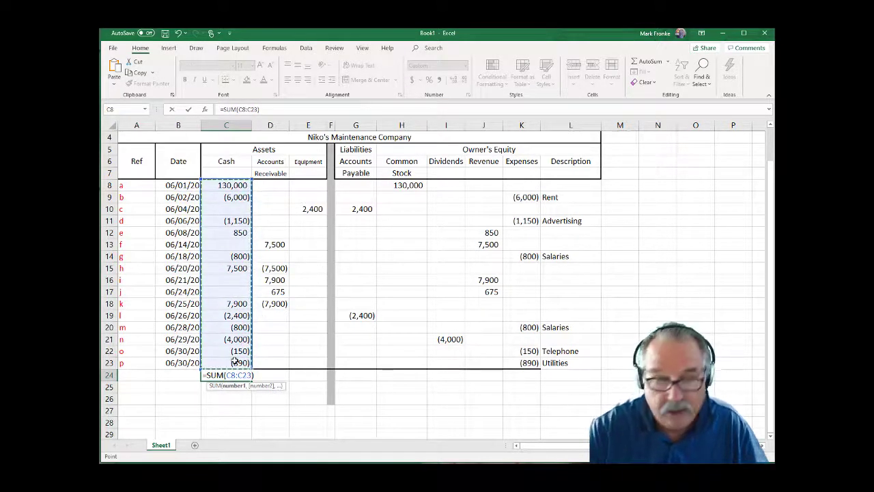
pyautogui.press('Return')
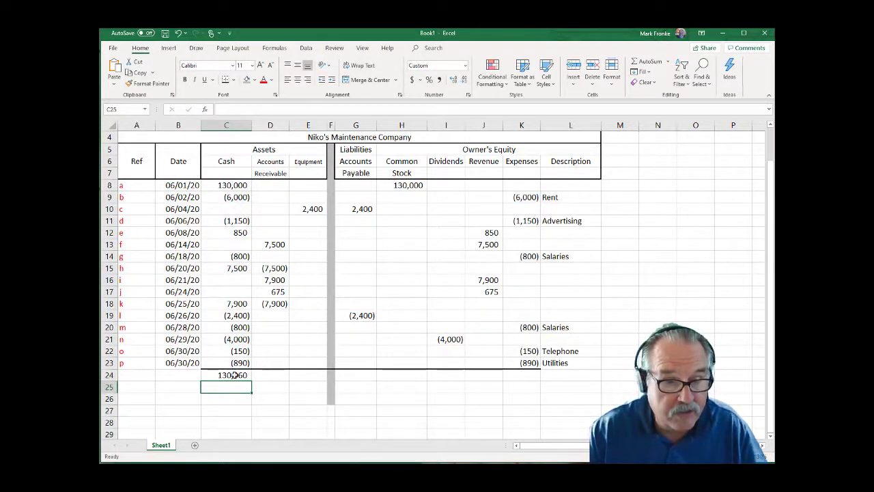
pyautogui.click(234, 375)
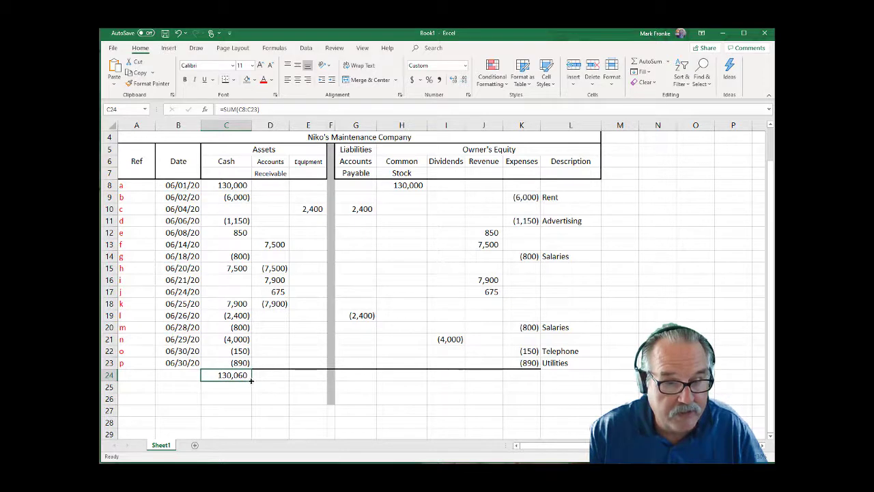
pyautogui.moveTo(252, 381); pyautogui.dragTo(532, 385)
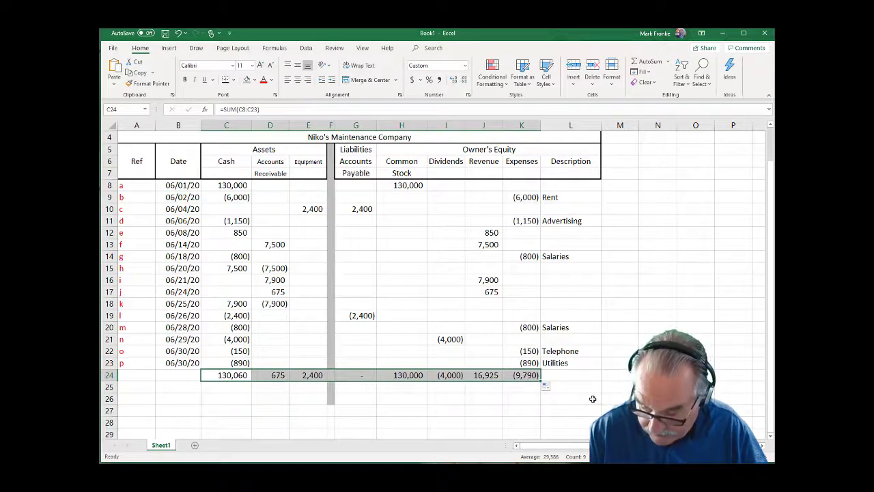
pyautogui.click(507, 420)
pyautogui.moveTo(270, 378); pyautogui.dragTo(526, 375)
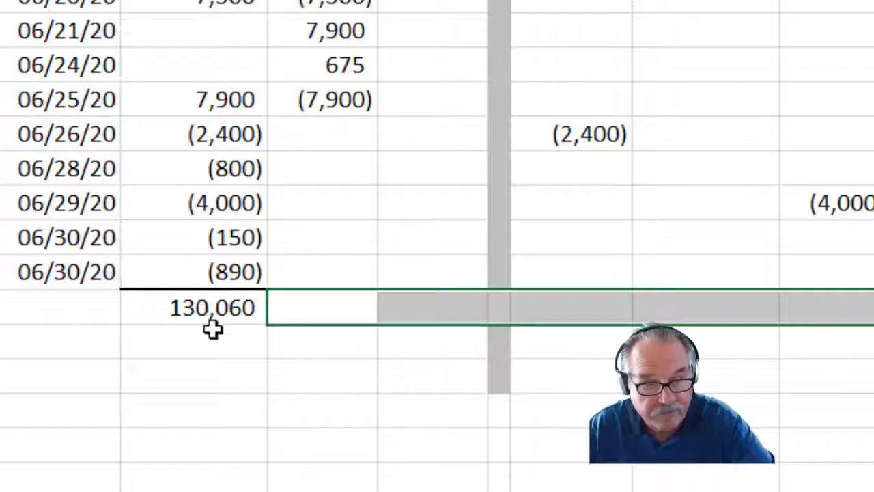
# Copy the Cash total formula from C24 across row 24 to K24 and restore the gray shading of divider cell F24.
pyautogui.click(232, 374)
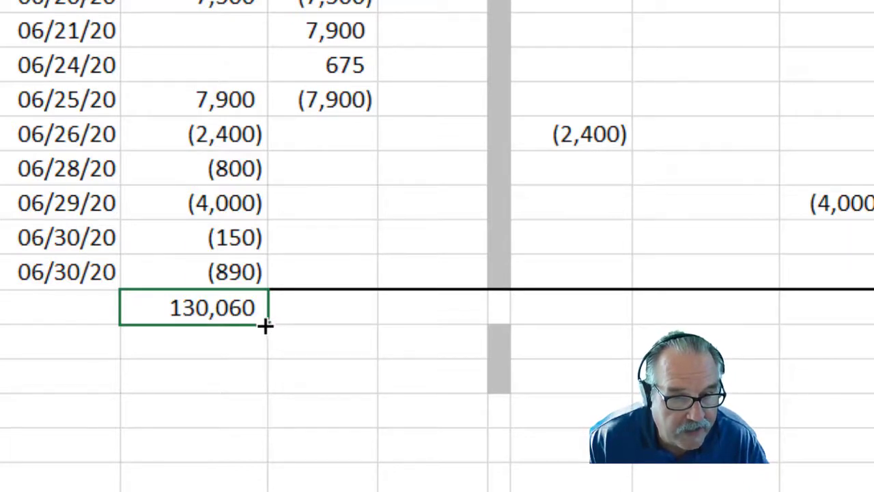
pyautogui.moveTo(264, 326); pyautogui.dragTo(873, 321)
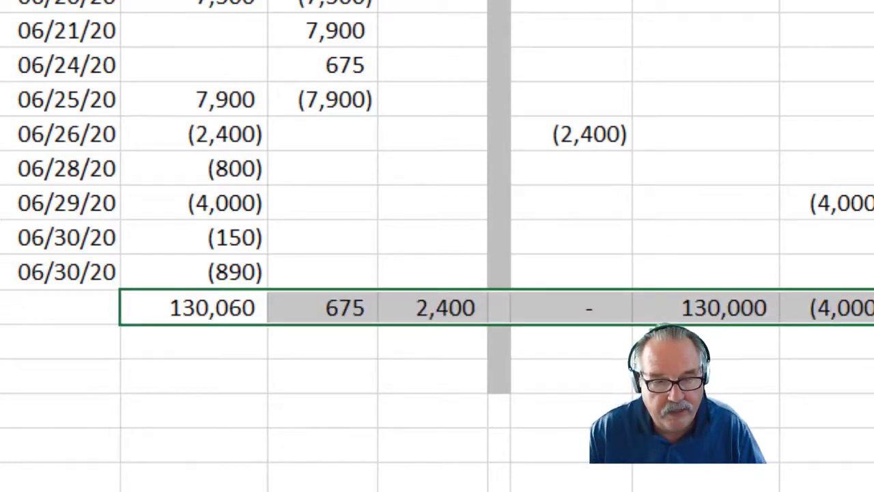
pyautogui.click(499, 308)
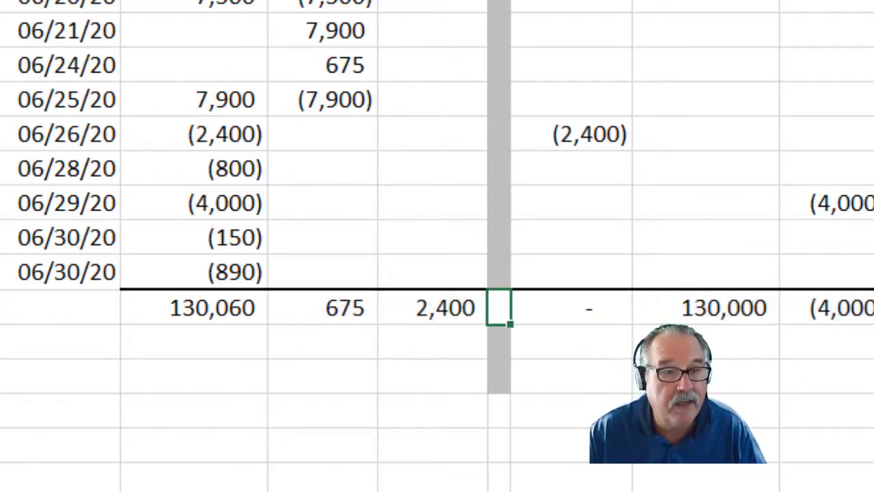
pyautogui.click(868, 284)
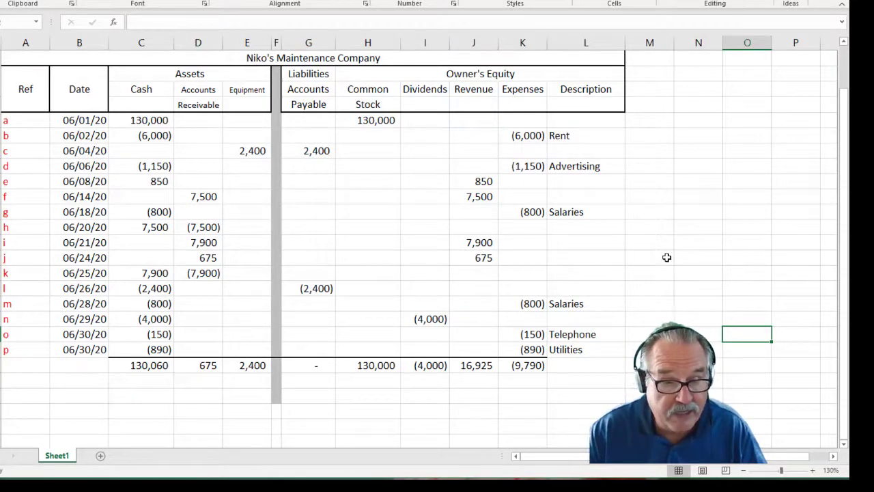
# Label cell B26, below the column totals, as Total Assets.
pyautogui.click(83, 394)
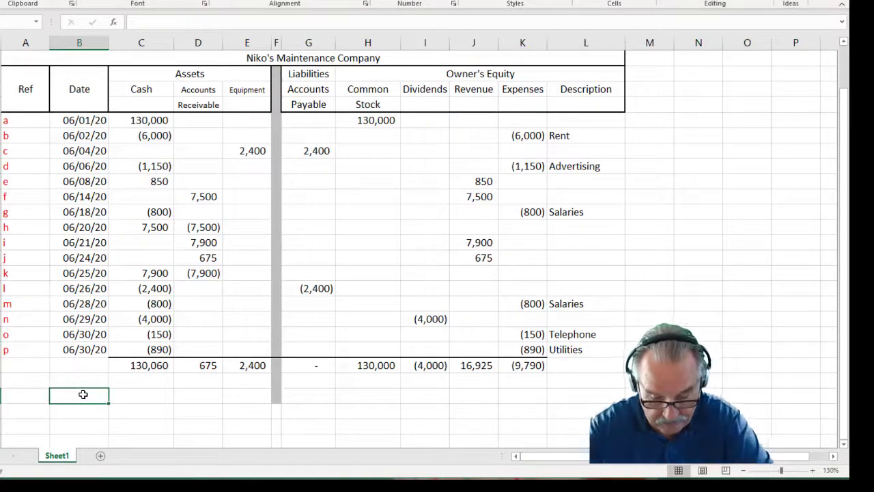
pyautogui.write('Total')
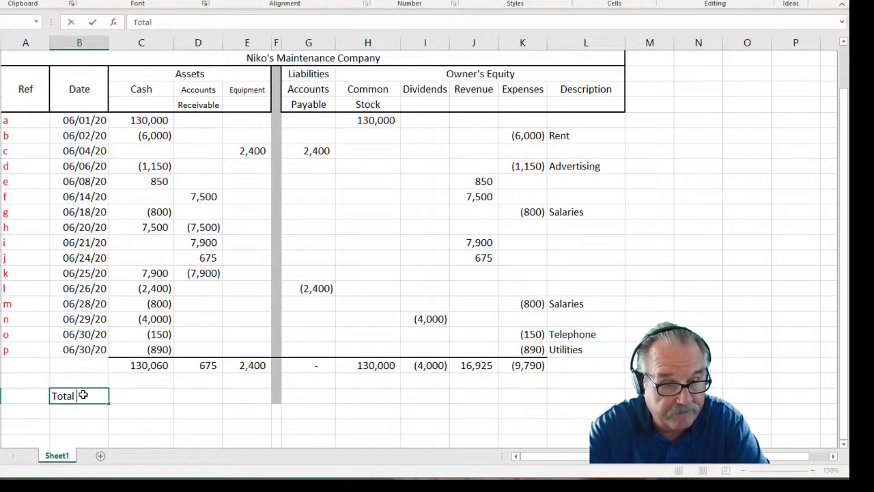
pyautogui.write(' Assets')
pyautogui.press('Return')
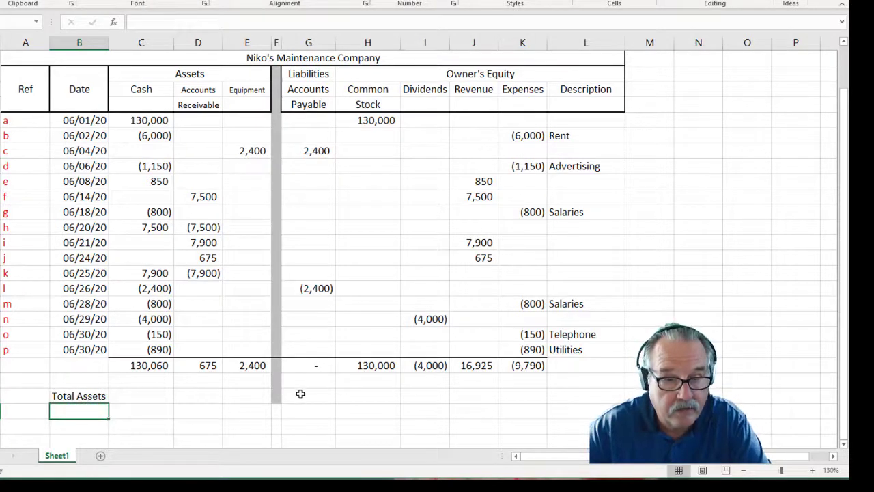
# Label cell G26 as Total Liabilities and Equity.
pyautogui.click(306, 395)
pyautogui.write('T')
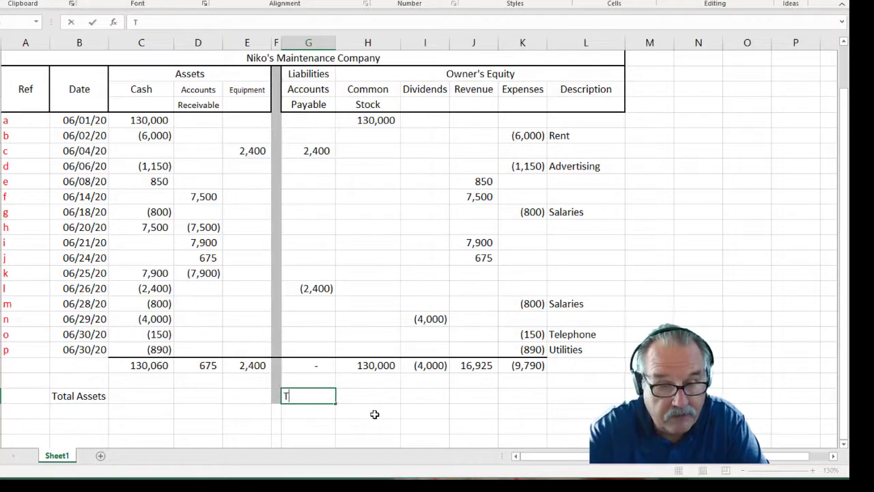
pyautogui.write('otal Liabili')
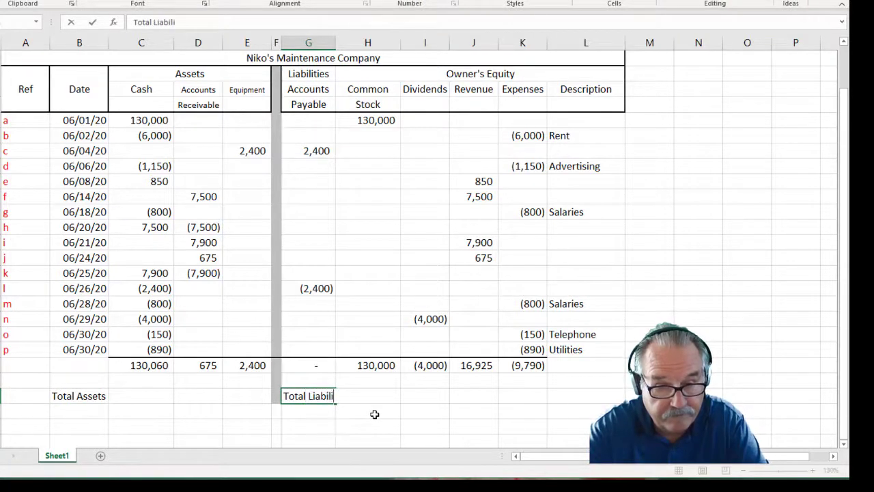
pyautogui.write('ties and Equity')
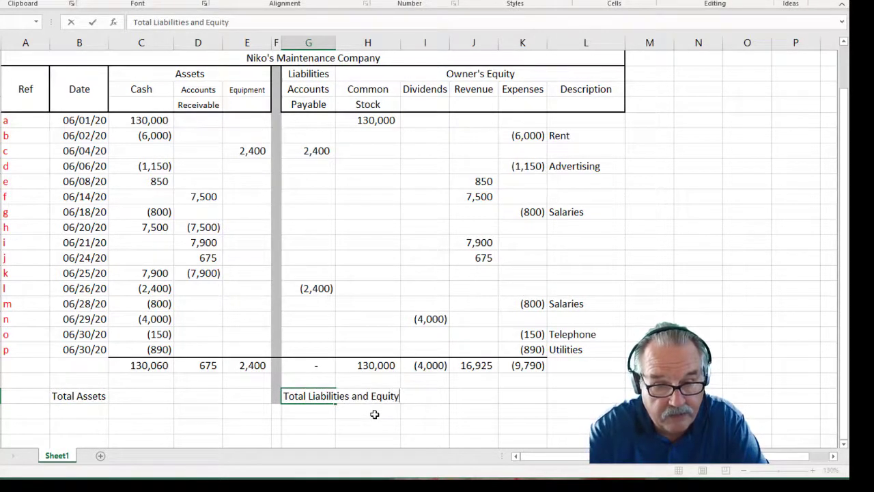
pyautogui.press('Return')
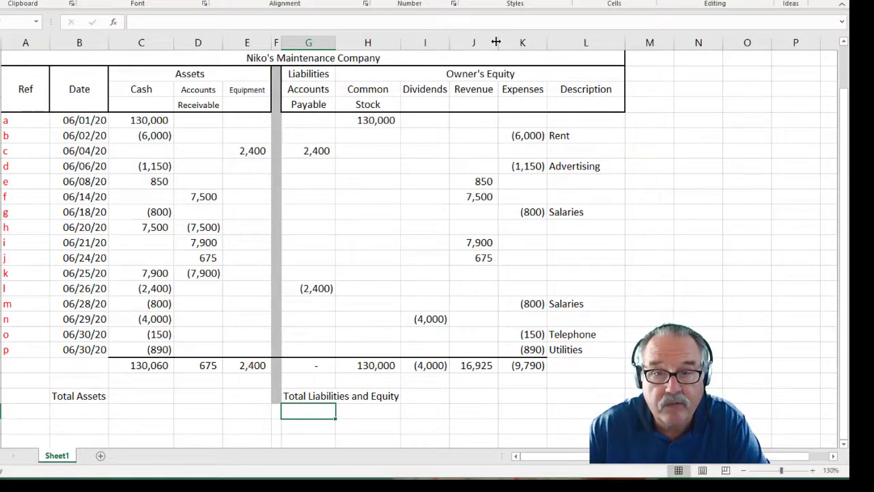
# Widen the Revenue and Accounts Receivable columns, and calculate total assets in cell D26 with =C24+D24+E24.
pyautogui.moveTo(496, 42); pyautogui.dragTo(509, 42)
pyautogui.moveTo(223, 42); pyautogui.dragTo(232, 41)
pyautogui.click(208, 397)
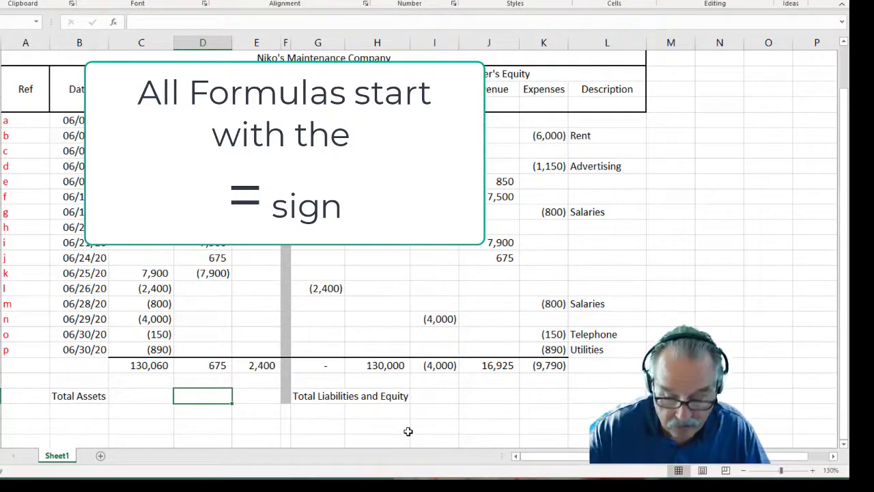
pyautogui.write('=')
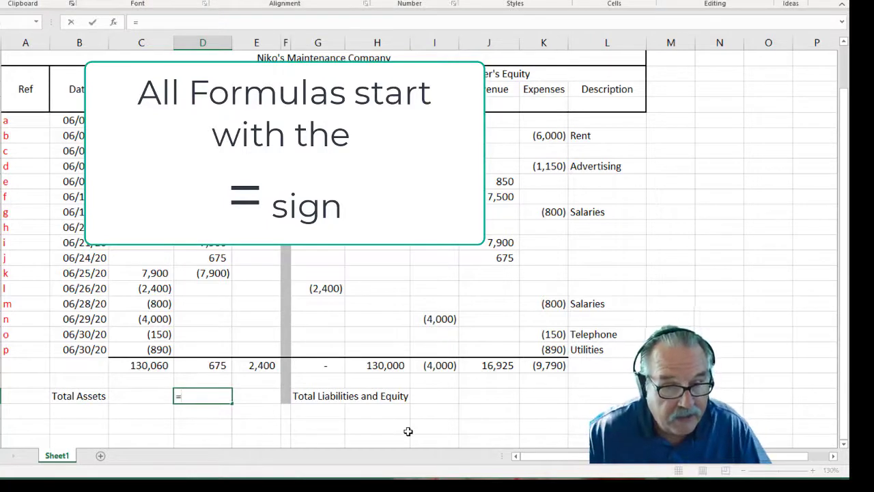
pyautogui.click(135, 366)
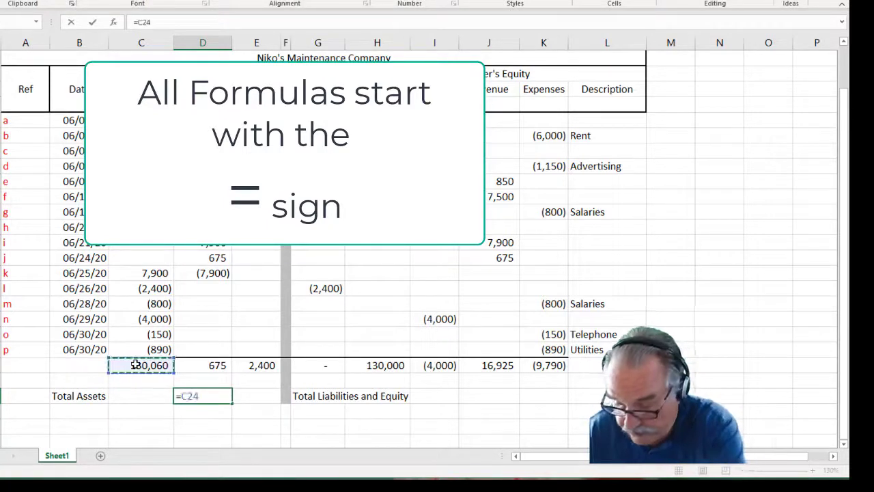
pyautogui.write('+')
pyautogui.click(198, 367)
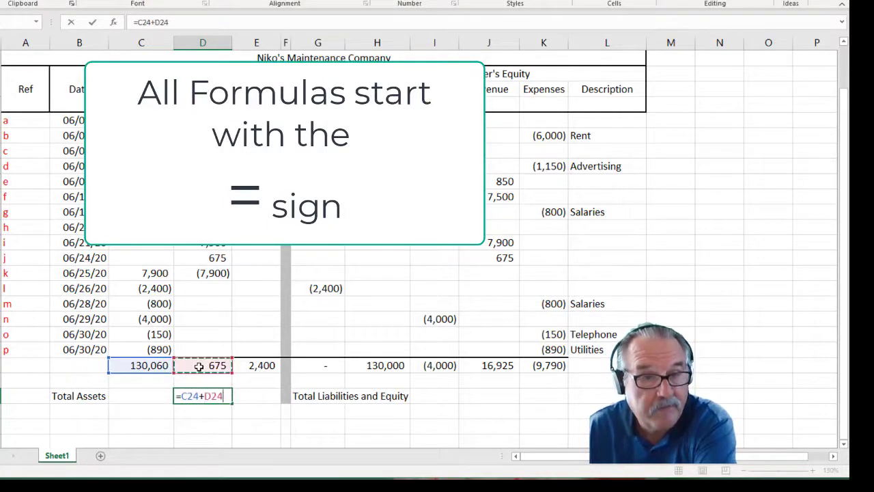
pyautogui.write('+')
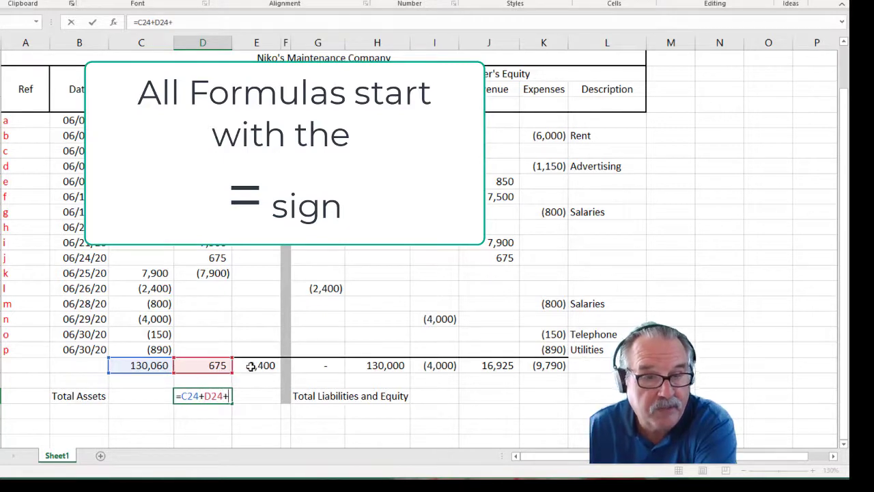
pyautogui.click(251, 366)
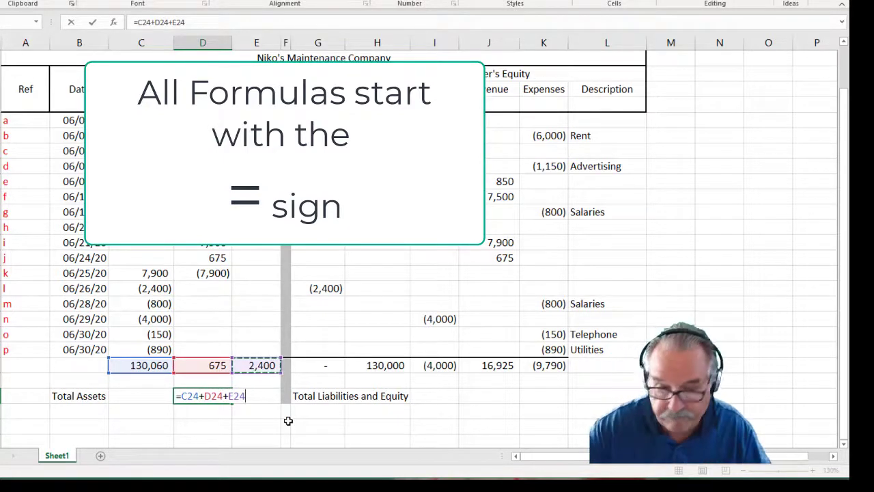
pyautogui.press('Return')
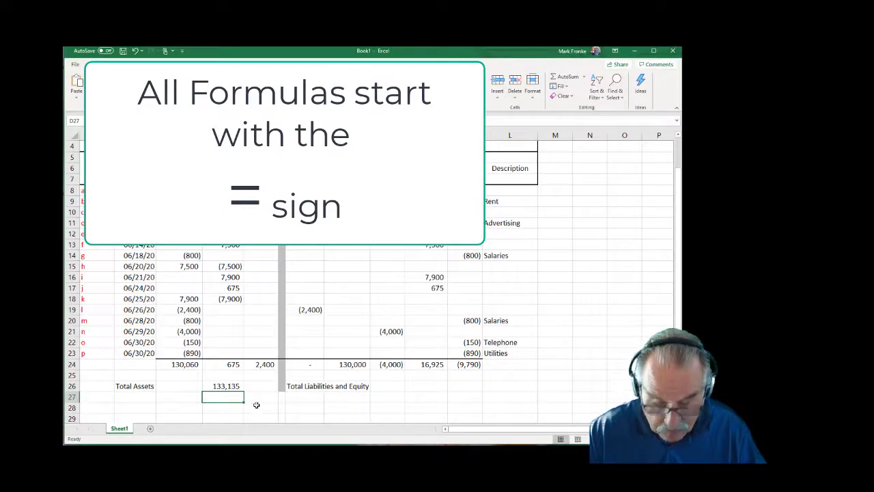
# Give the total assets cell D26 a thick outside border and a light blue fill.
pyautogui.click(224, 385)
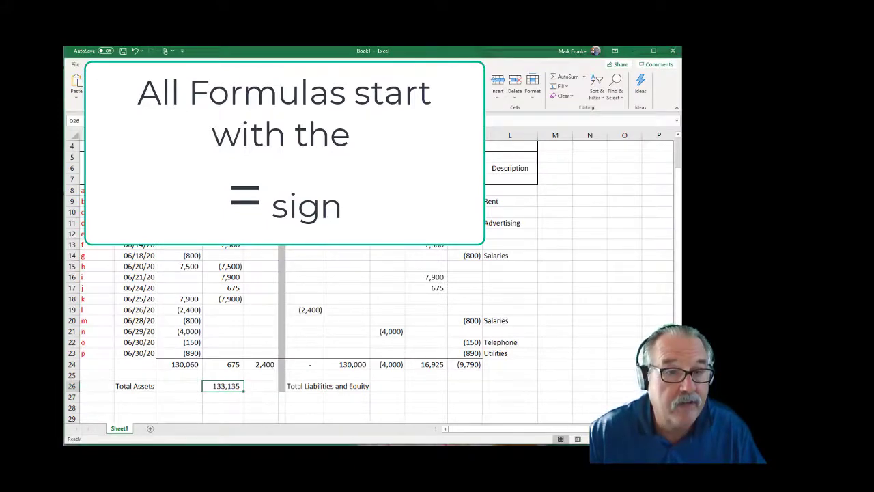
pyautogui.click(188, 93)
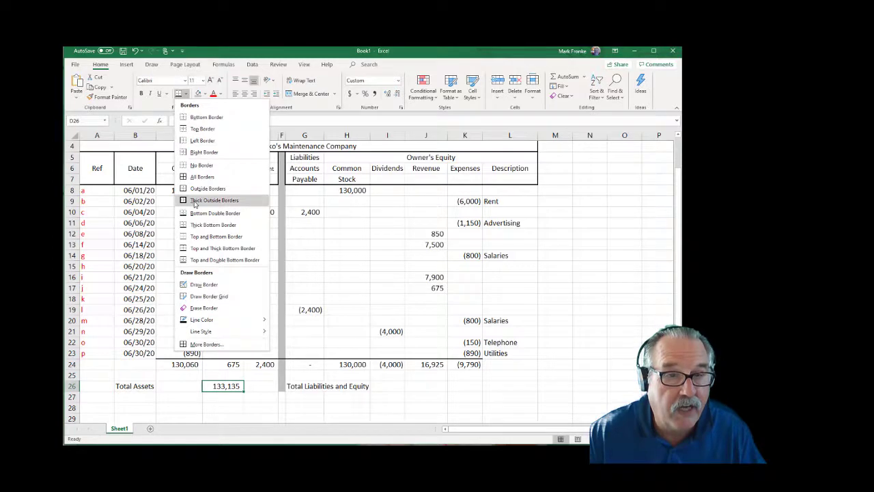
pyautogui.click(195, 203)
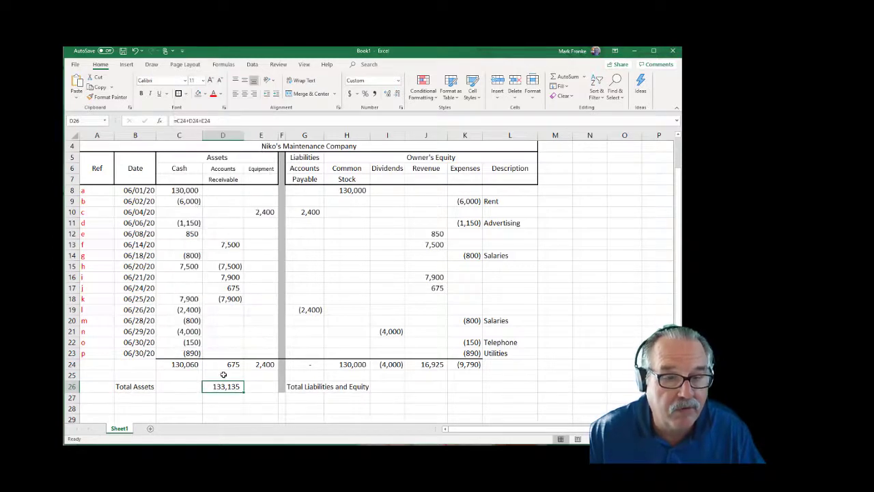
pyautogui.click(204, 94)
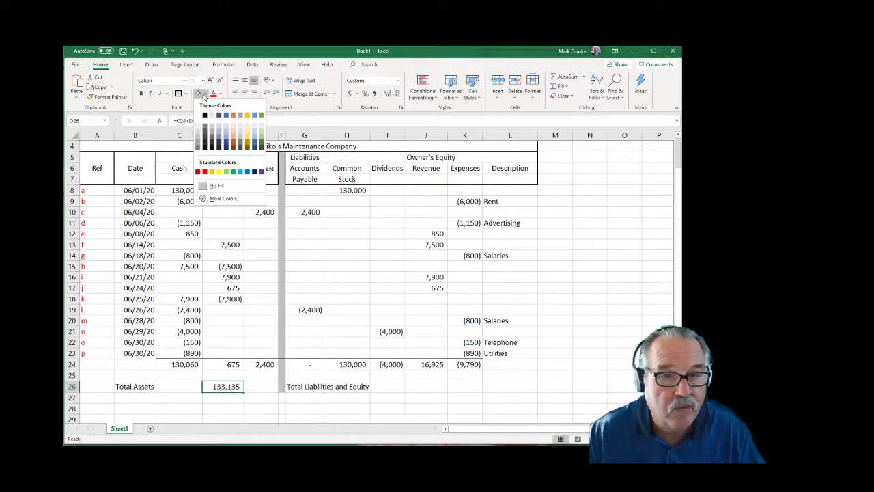
pyautogui.click(256, 138)
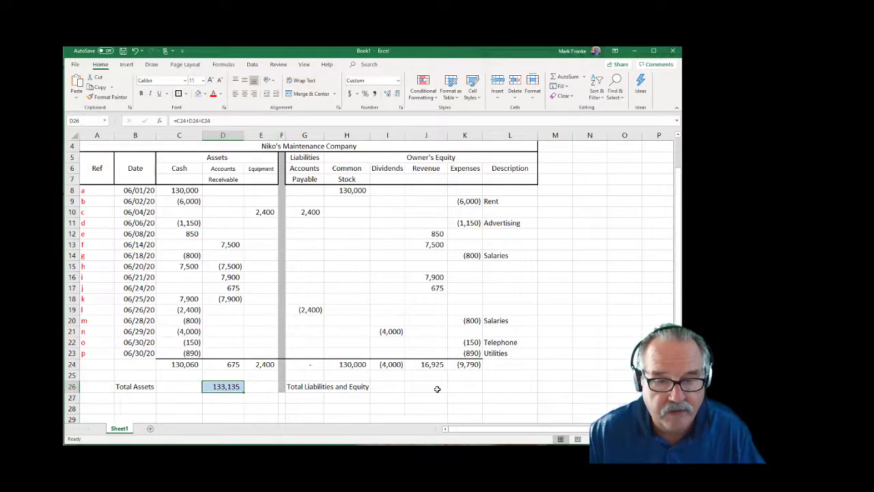
# Calculate total liabilities and equity in cell J26 with =G24+H24+I24+J24+K24.
pyautogui.click(437, 388)
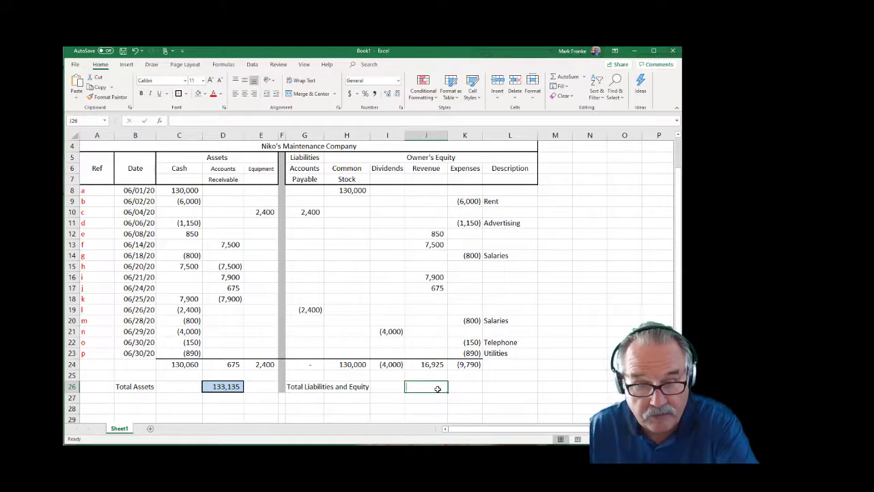
pyautogui.write('=')
pyautogui.click(313, 365)
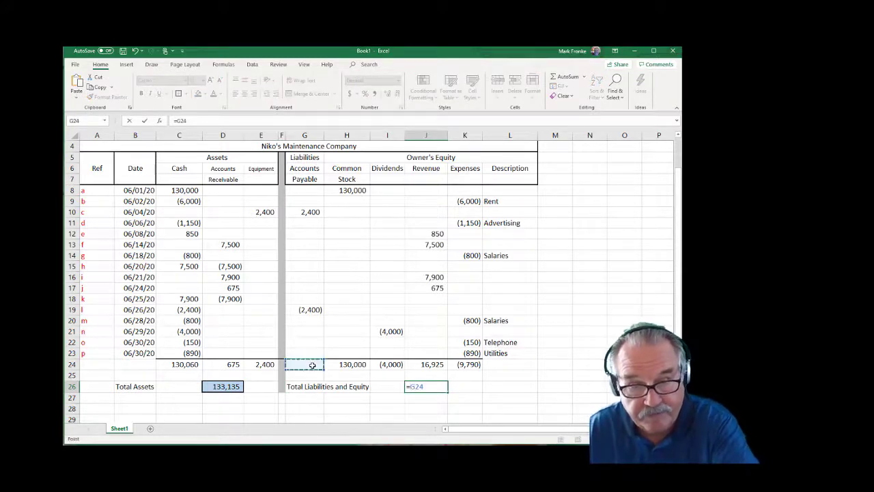
pyautogui.write('+')
pyautogui.click(350, 364)
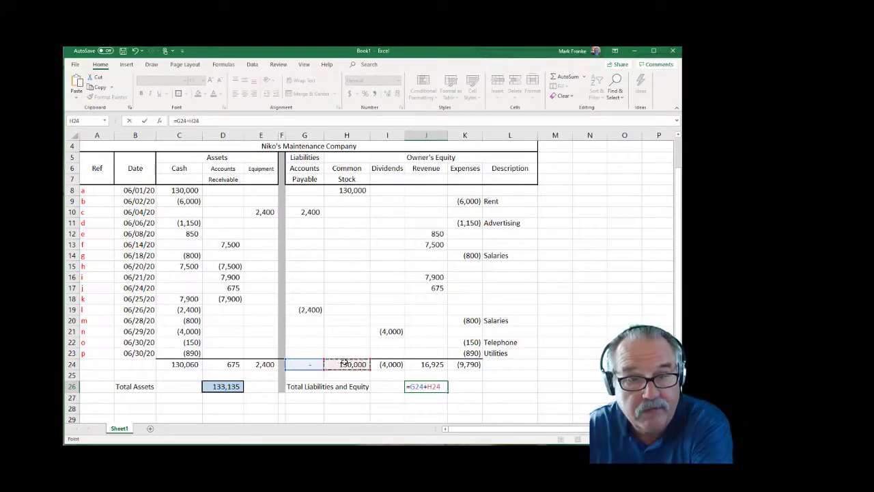
pyautogui.write('+')
pyautogui.click(397, 366)
pyautogui.write('+')
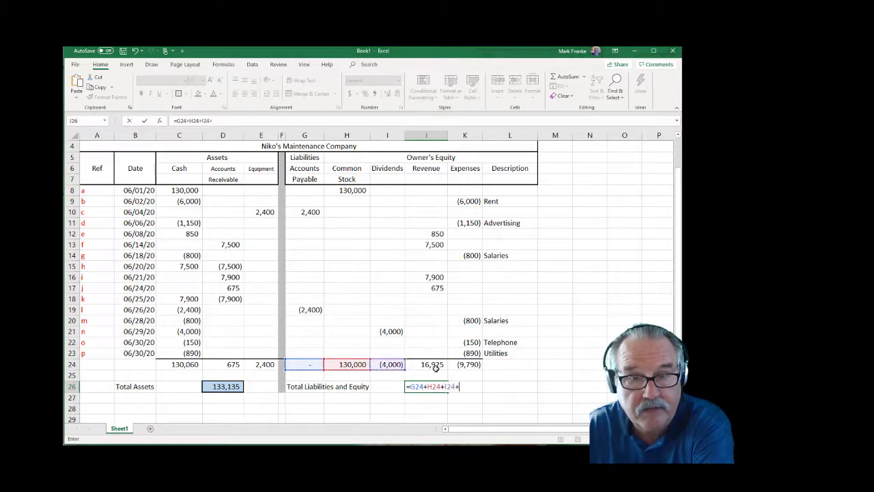
pyautogui.click(436, 366)
pyautogui.write('+')
pyautogui.click(466, 365)
pyautogui.press('Return')
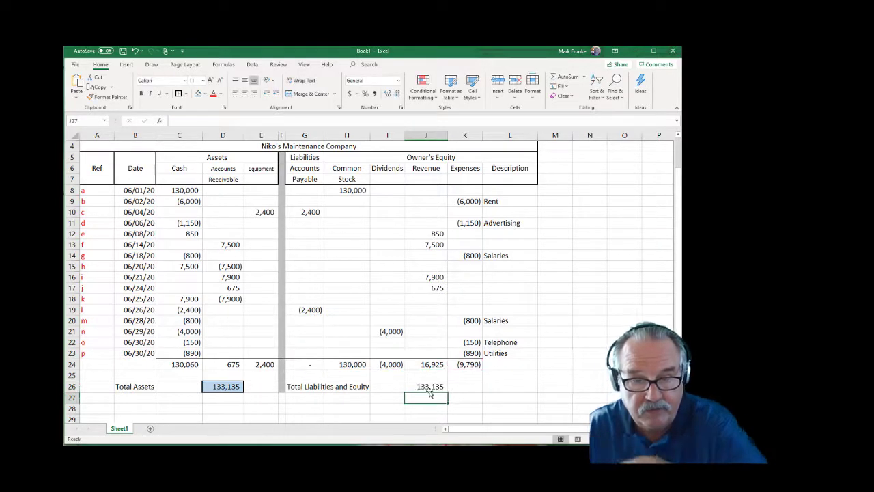
# Format the total liabilities and equity cell J26 with the same light blue fill and thick outside border as D26.
pyautogui.click(423, 386)
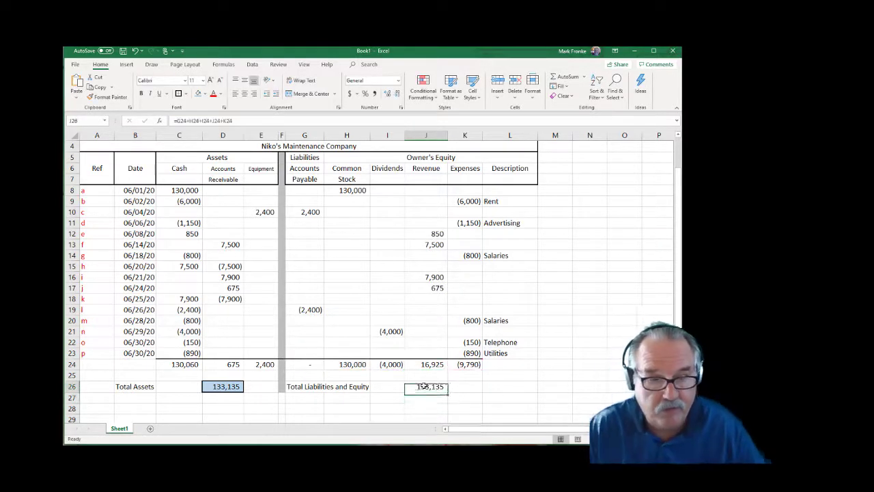
pyautogui.click(198, 94)
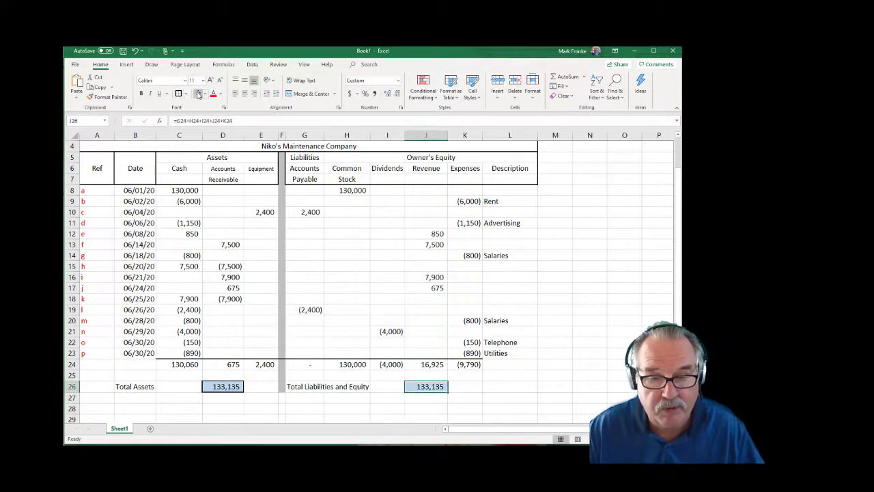
pyautogui.click(592, 321)
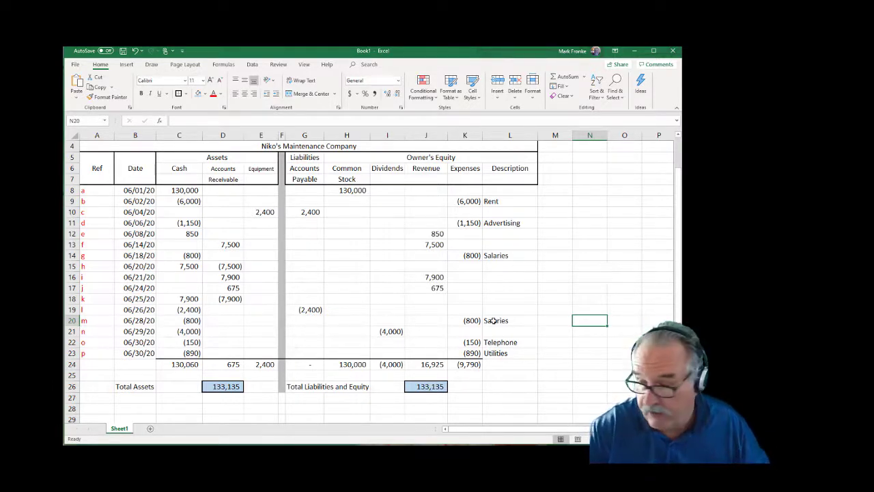
# Rename the Sheet1 worksheet as Transactions.
pyautogui.rightClick(124, 431)
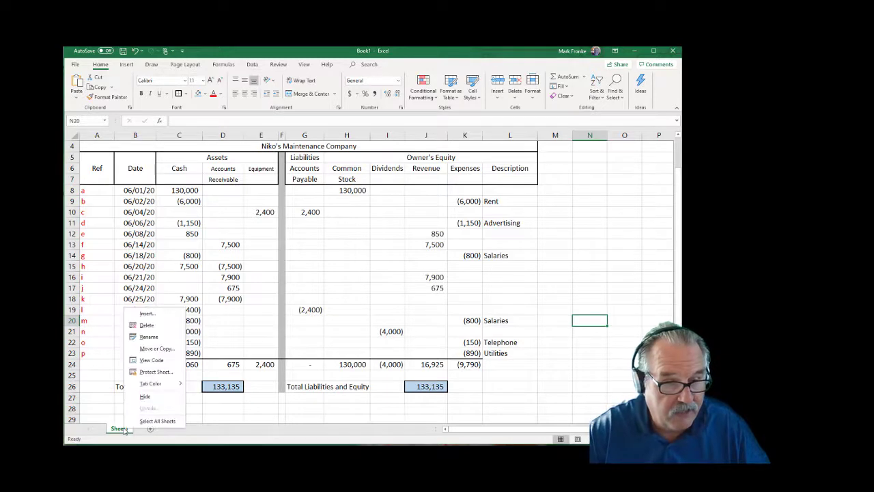
pyautogui.click(147, 337)
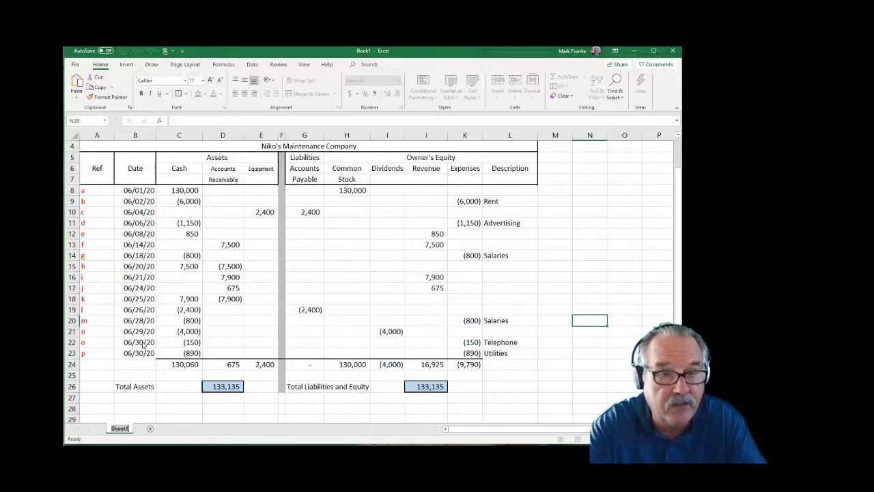
pyautogui.write('Trans')
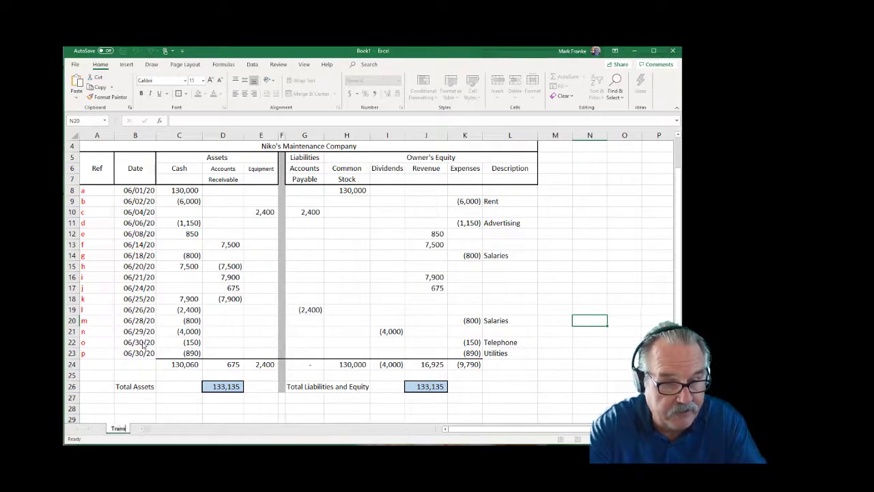
pyautogui.write('actions')
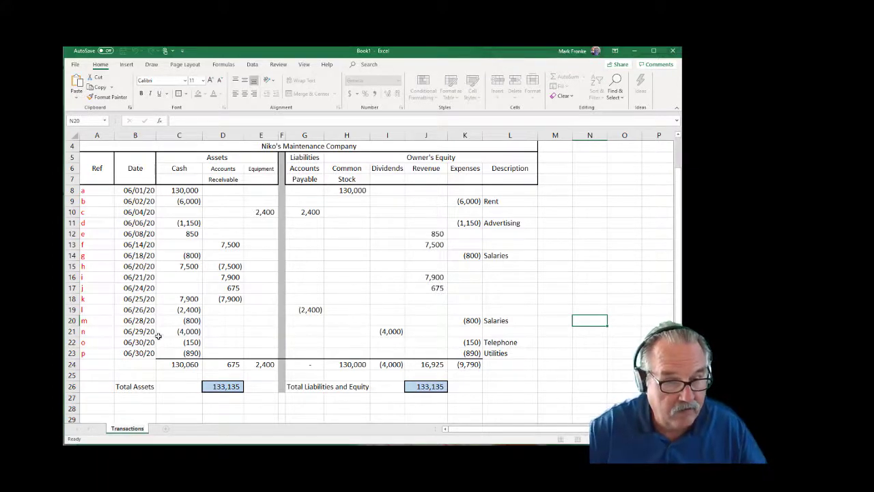
pyautogui.click(622, 386)
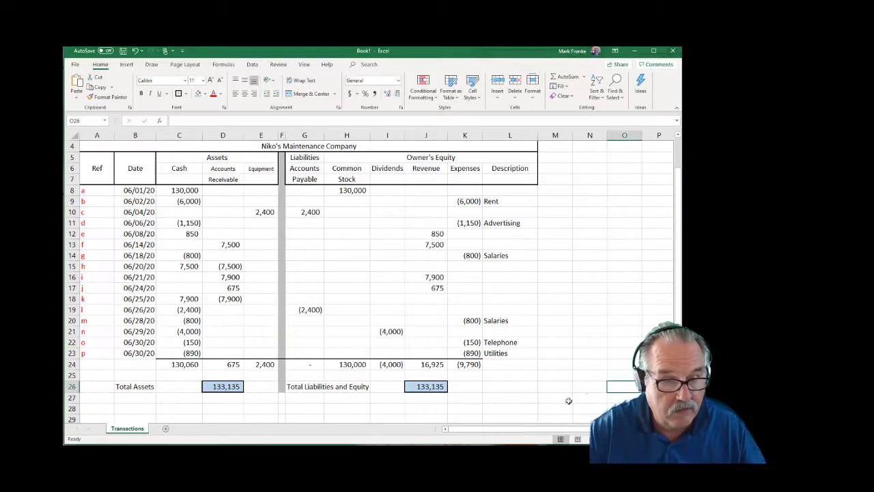
# Add a new worksheet and link its cell A1 to cell A1 of the Transactions sheet.
pyautogui.click(165, 430)
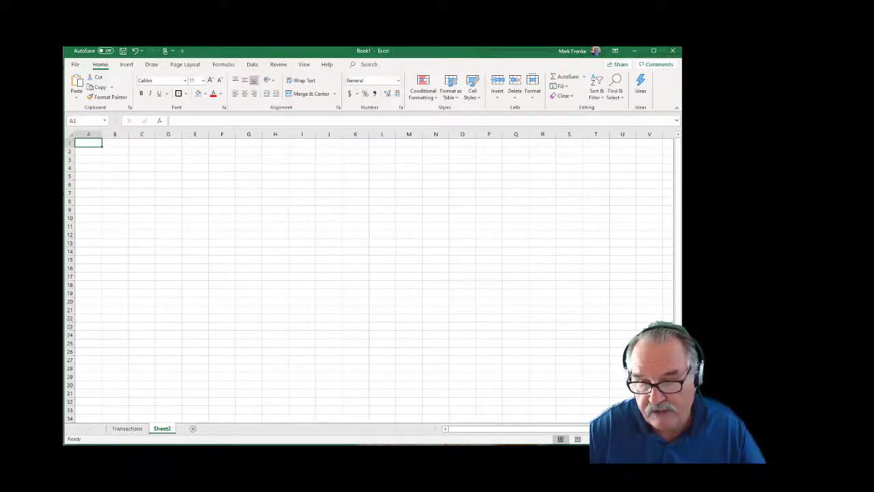
pyautogui.scroll(5, 323, 289)
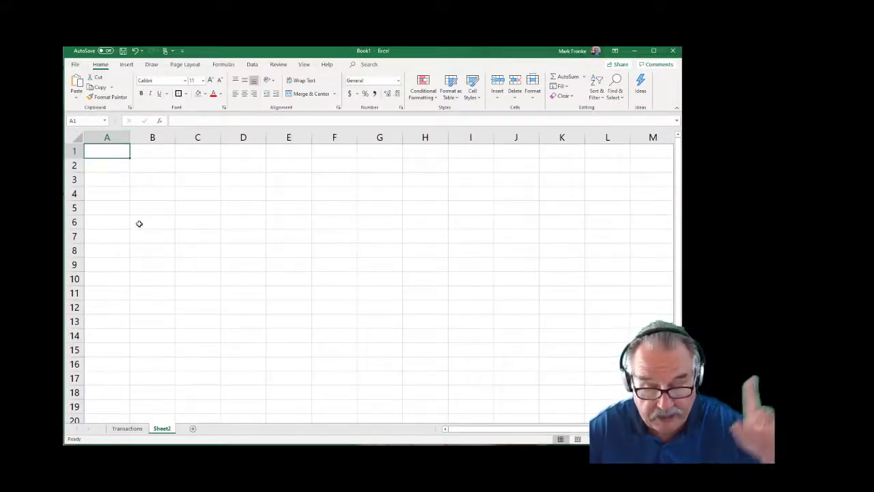
pyautogui.write('=')
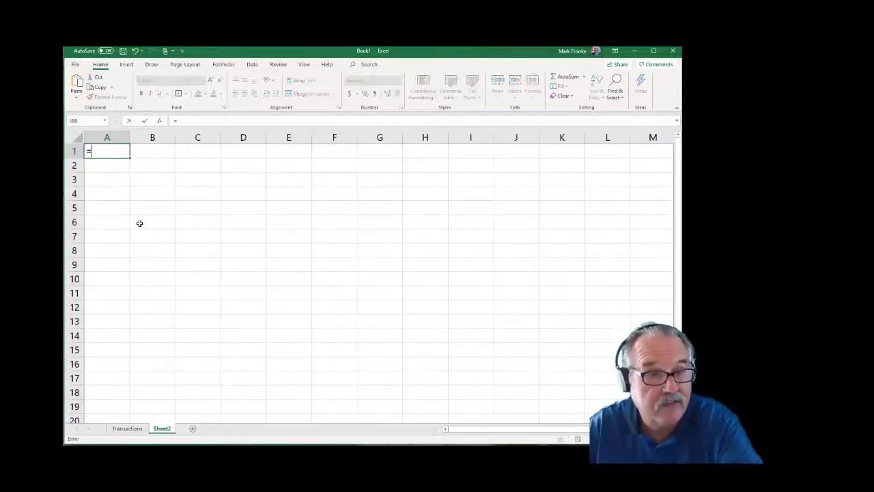
pyautogui.click(127, 428)
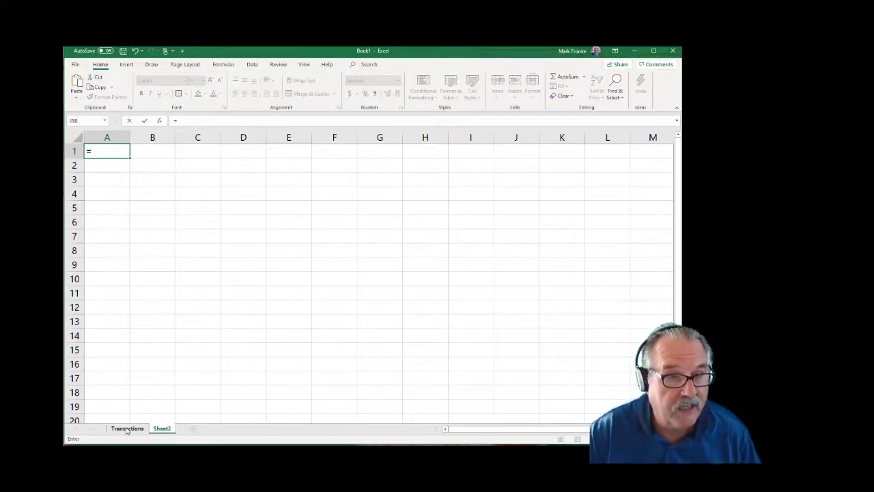
pyautogui.scroll(1, 120, 321)
pyautogui.click(86, 146)
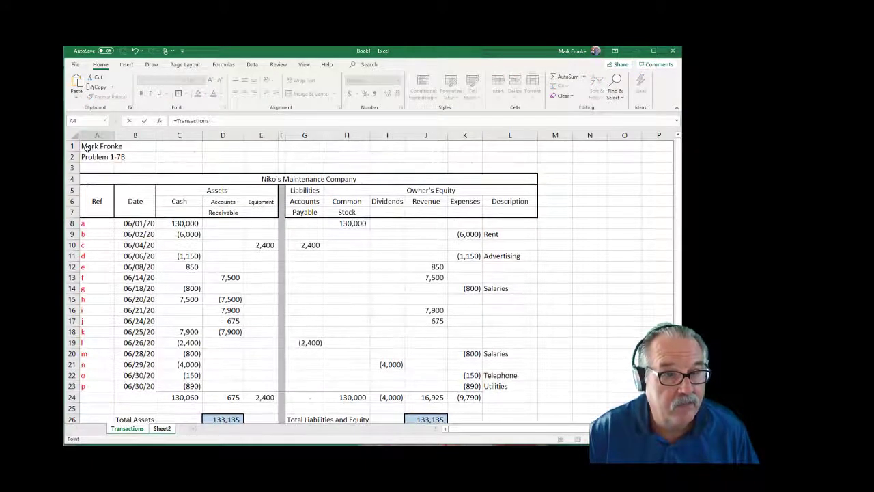
pyautogui.press('Return')
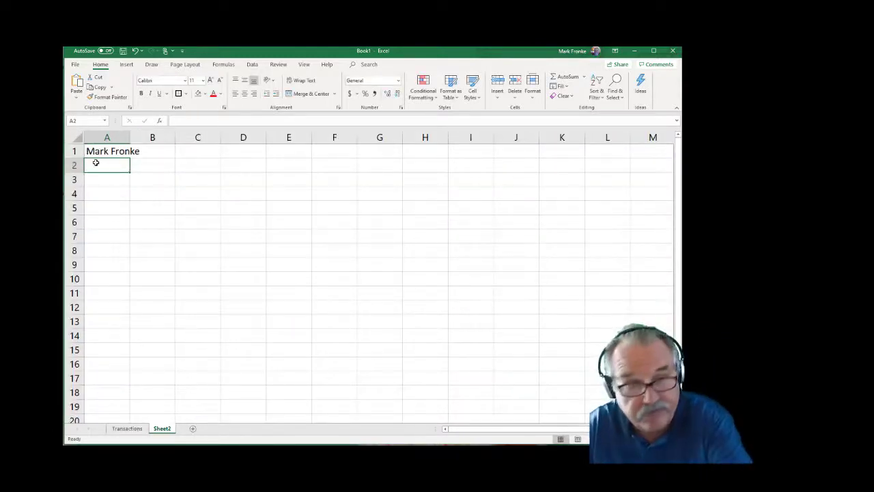
# Link cell A2 of the new sheet to cell A2 of the Transactions sheet and narrow column A.
pyautogui.write('=')
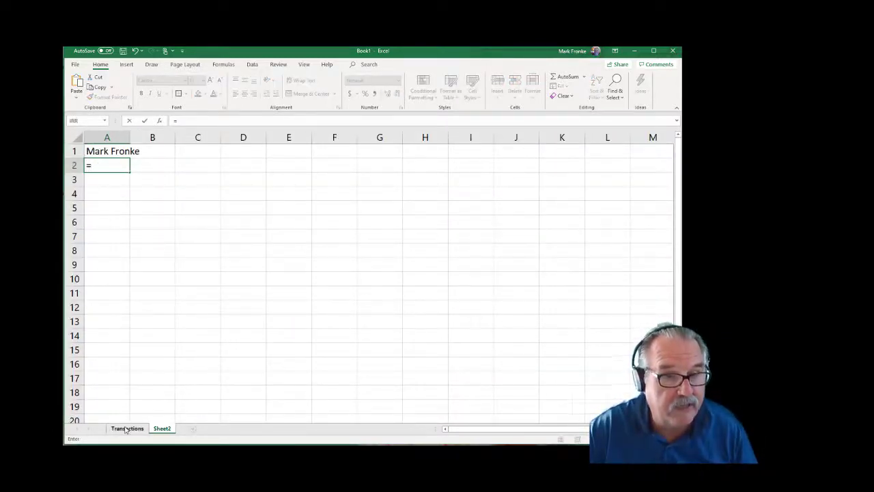
pyautogui.click(127, 428)
pyautogui.click(88, 156)
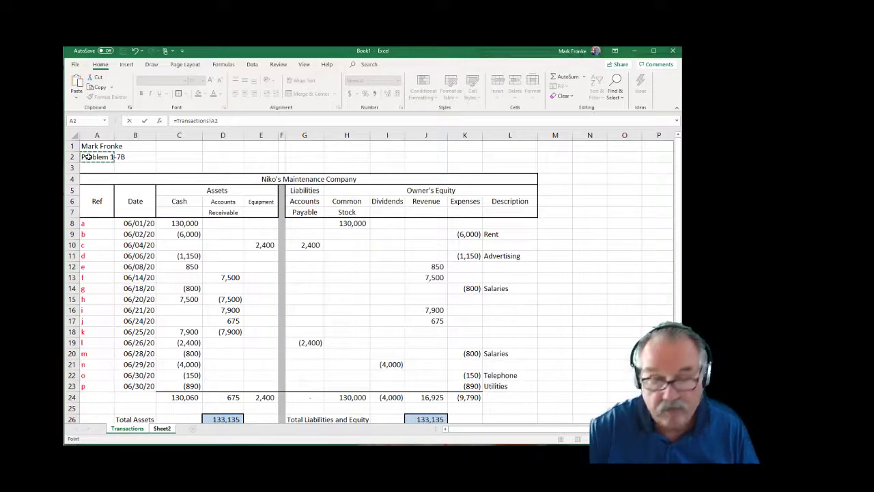
pyautogui.press('Return')
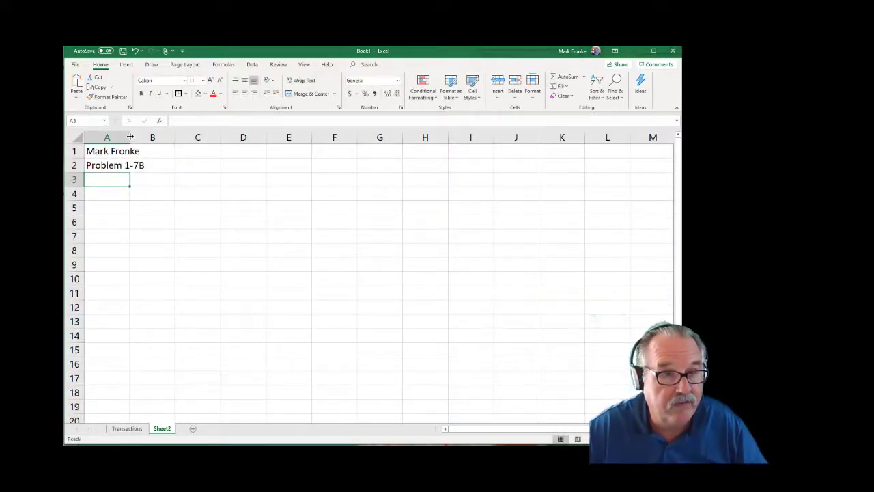
pyautogui.moveTo(130, 137); pyautogui.dragTo(112, 137)
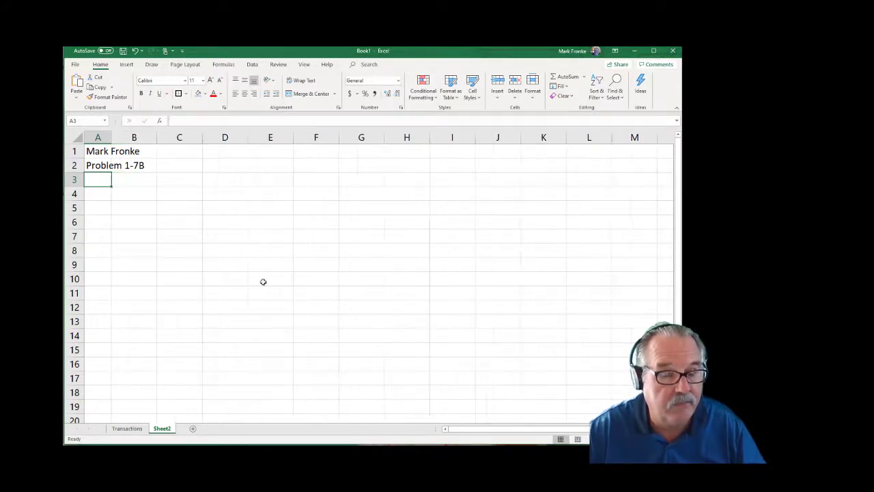
# Enter the headings Niko's Maintenance Company in B3 and Income Statement in B4.
pyautogui.click(144, 177)
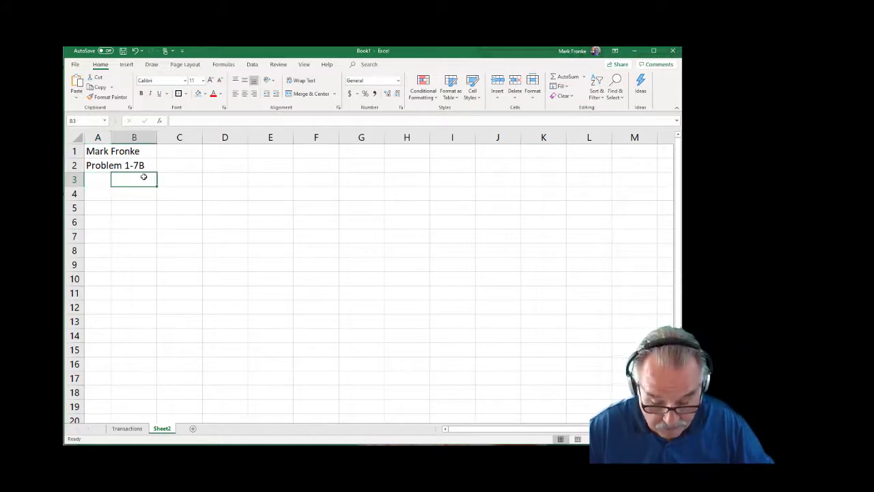
pyautogui.write('Nik')
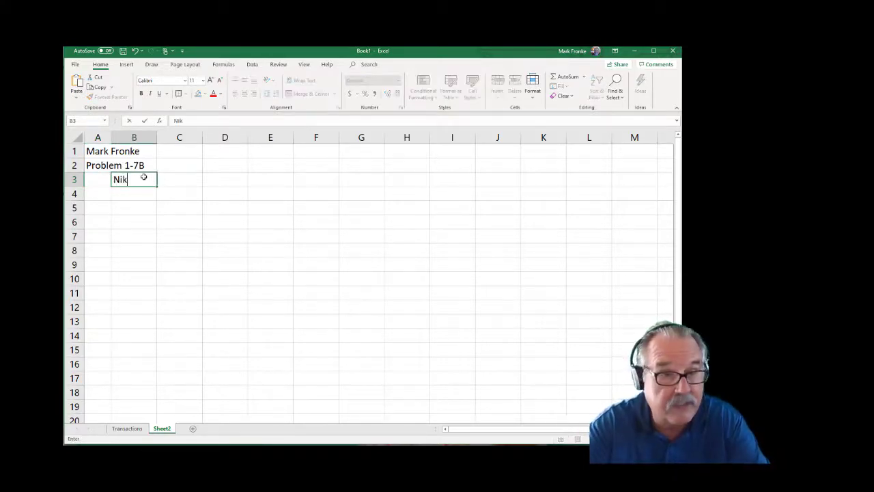
pyautogui.write("o's Main")
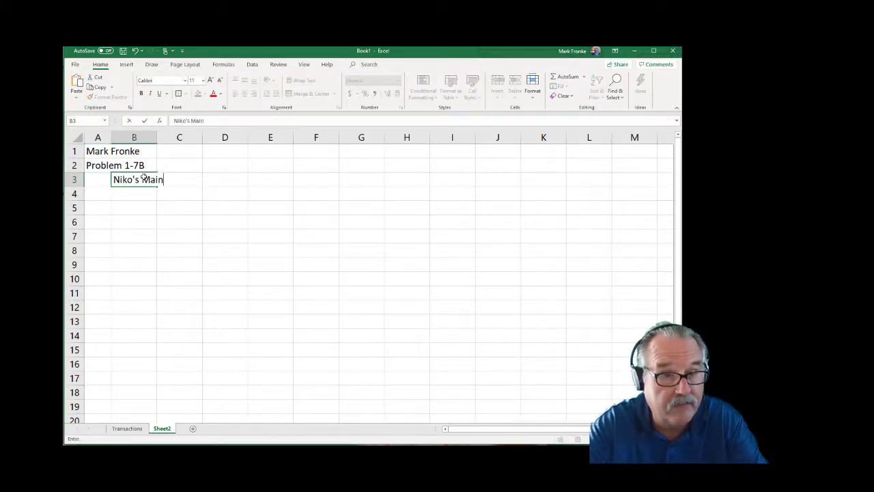
pyautogui.write('tenance Company')
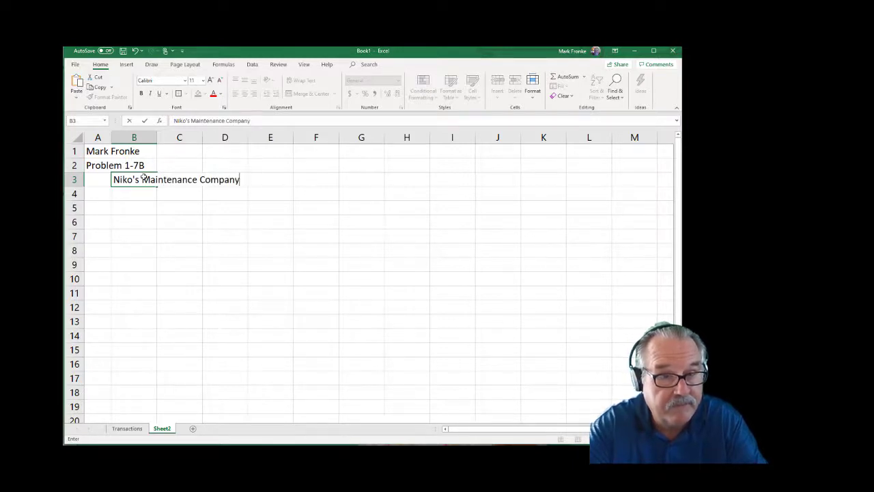
pyautogui.press('Return')
pyautogui.write('Income S')
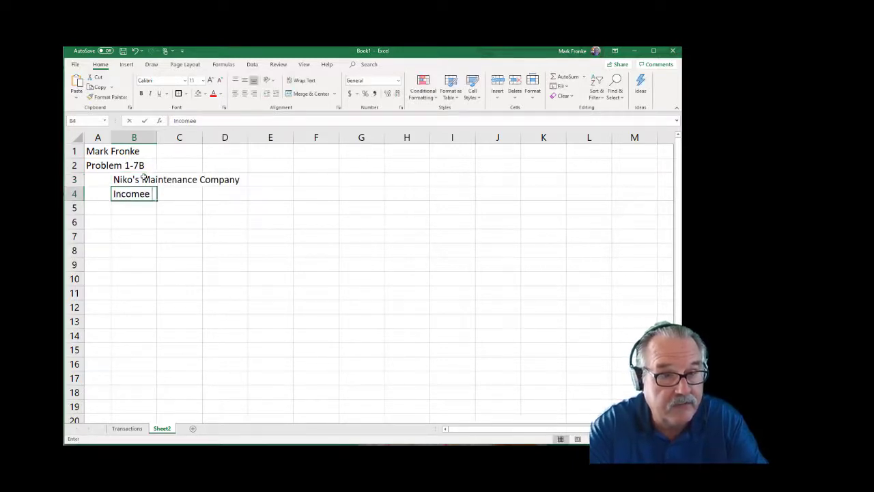
pyautogui.press('BackSpace')
pyautogui.press('BackSpace')
pyautogui.write('Statement')
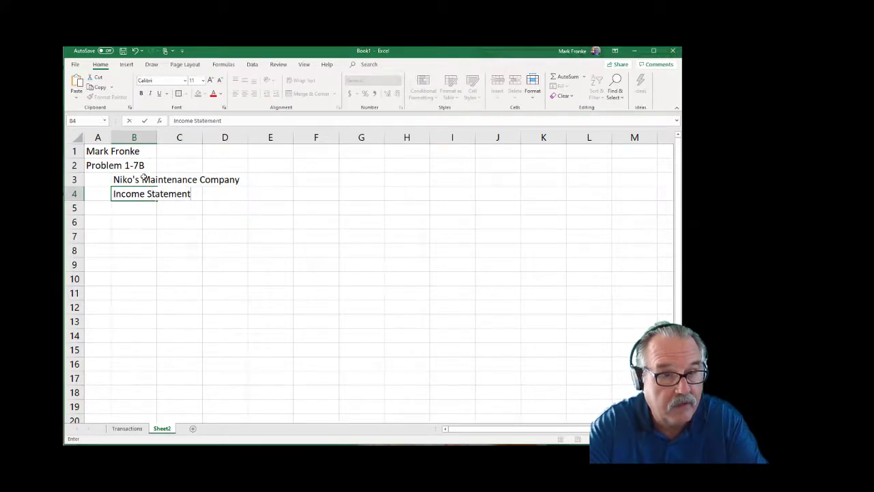
pyautogui.press('Return')
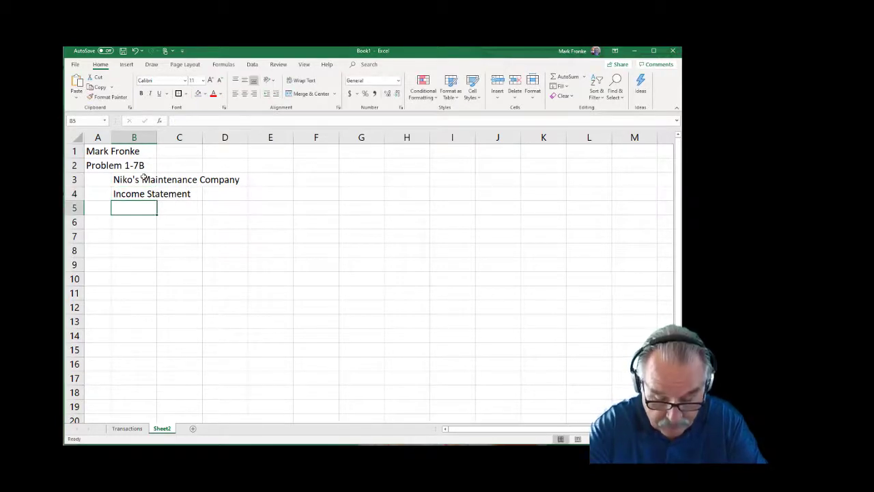
# Enter the period heading For the month ended June 30, 2020 in cell B5.
pyautogui.write('For the month e')
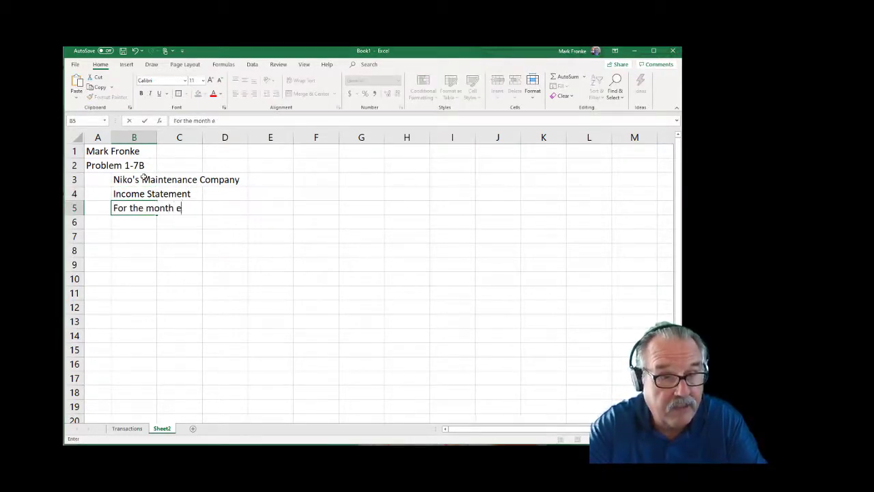
pyautogui.write('nded June ')
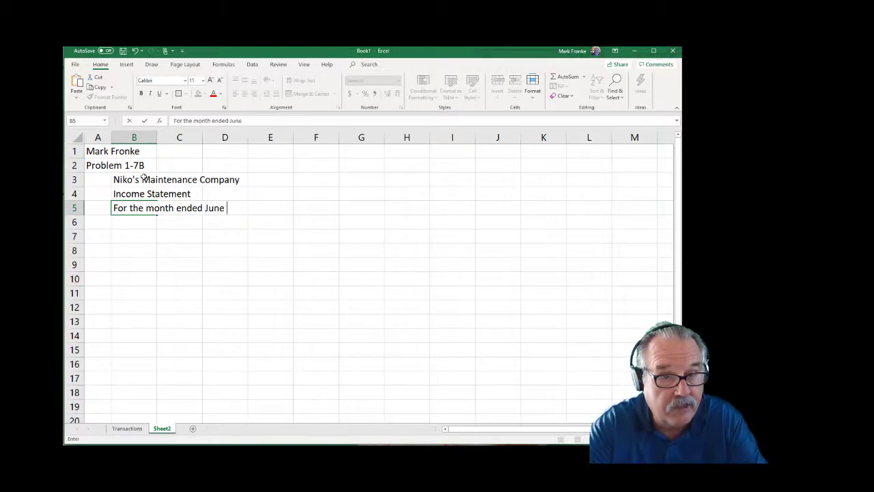
pyautogui.write('30')
pyautogui.press('BackSpace')
pyautogui.write('0')
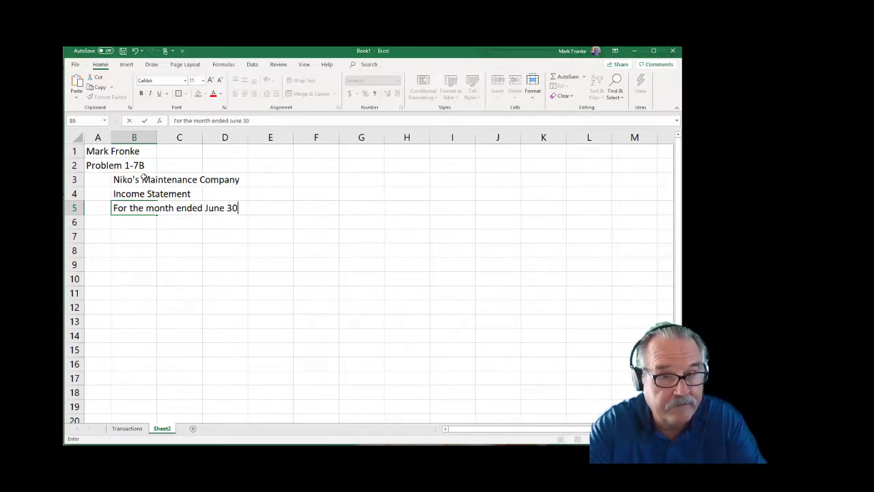
pyautogui.write(', 2020')
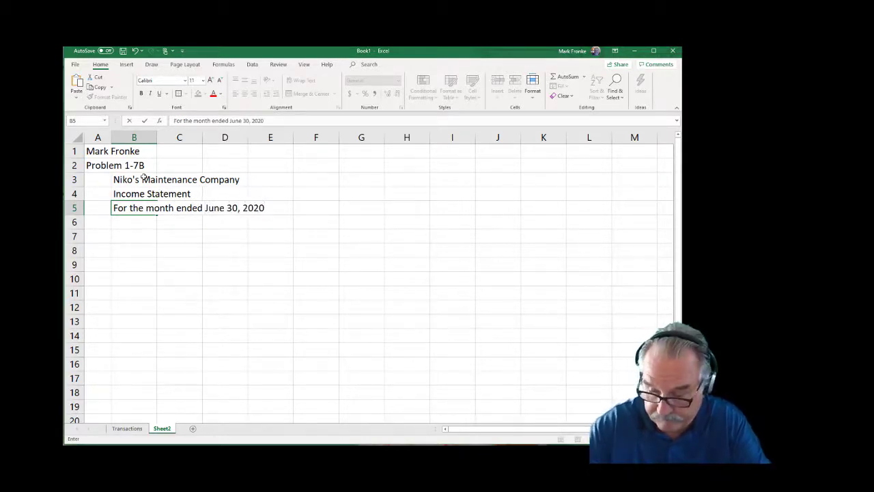
pyautogui.press('Return')
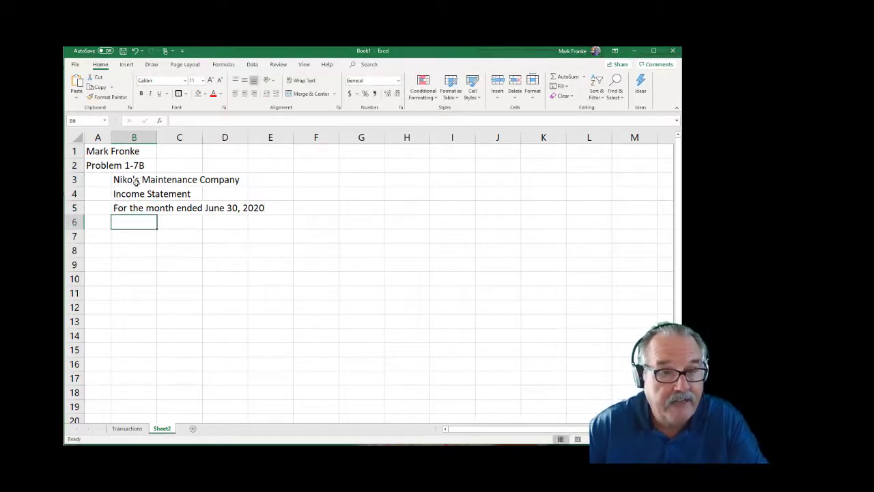
# Merge and center each of the three heading rows, 3 to 5, separately across columns B to F.
pyautogui.click(116, 179)
pyautogui.moveTo(118, 179); pyautogui.dragTo(310, 178)
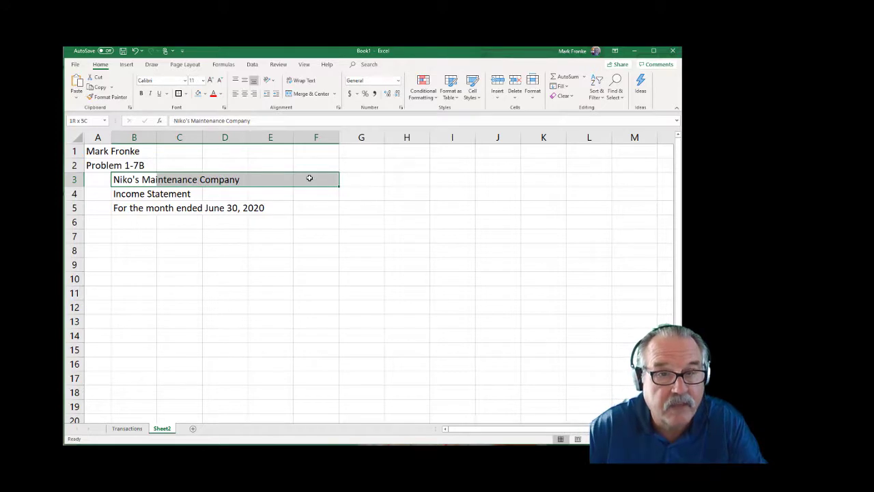
pyautogui.click(308, 93)
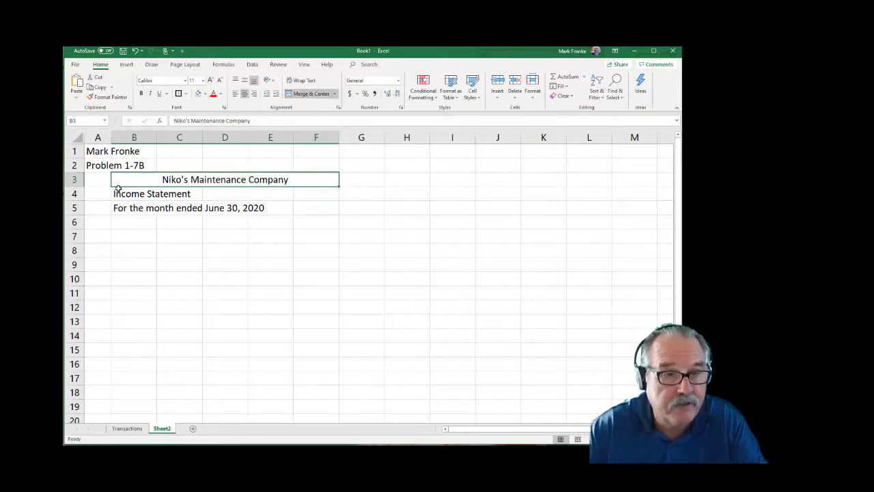
pyautogui.moveTo(117, 192); pyautogui.dragTo(318, 193)
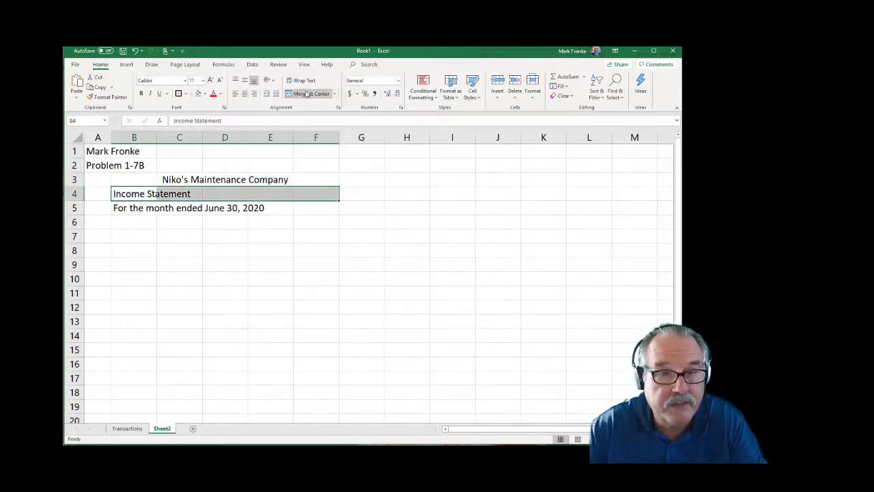
pyautogui.click(307, 93)
pyautogui.moveTo(114, 208); pyautogui.dragTo(313, 205)
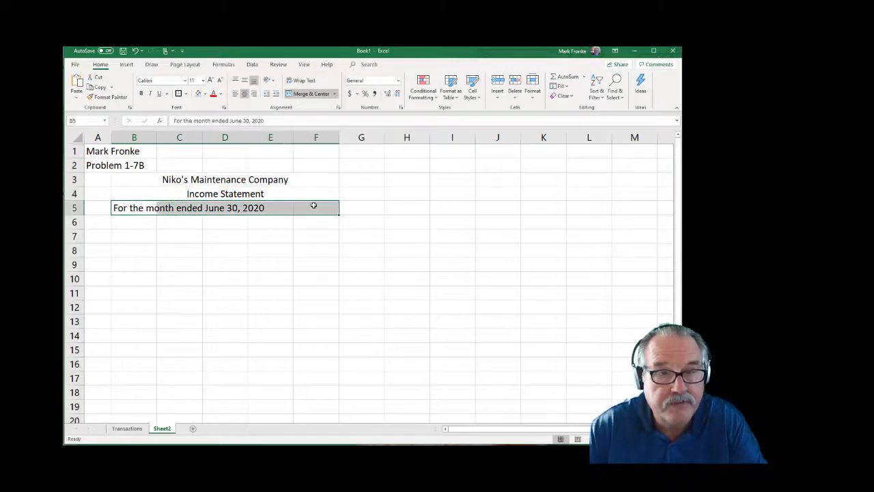
pyautogui.click(309, 93)
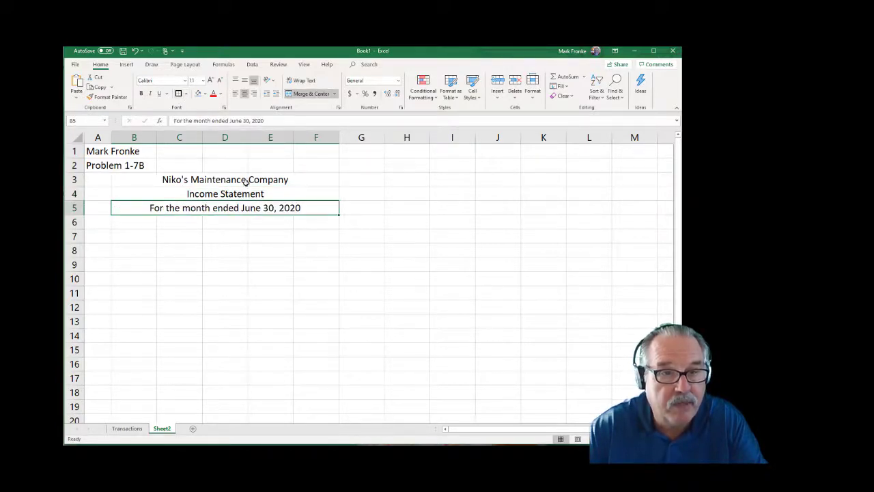
# Put a thick outside border around the heading block B3:F5.
pyautogui.moveTo(246, 180); pyautogui.dragTo(248, 211)
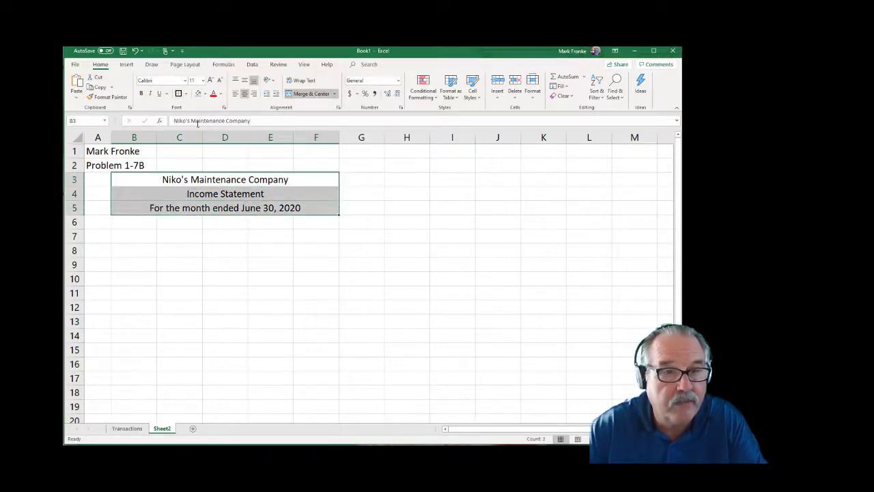
pyautogui.click(179, 94)
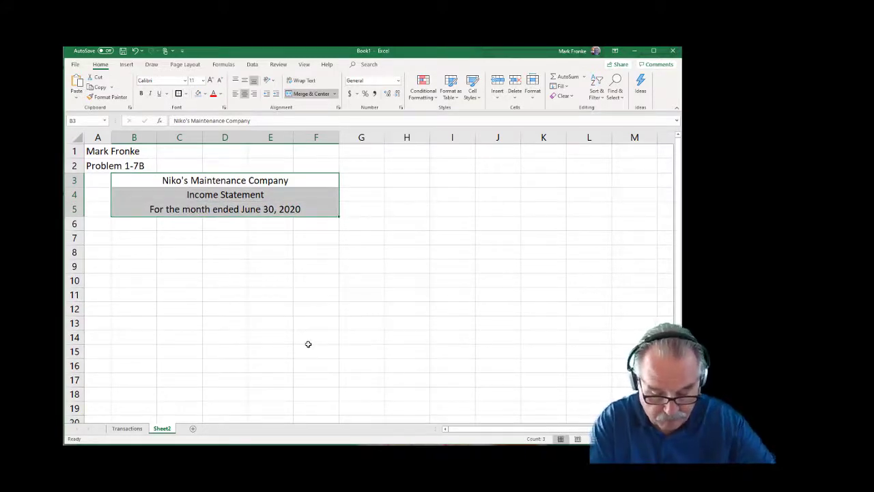
pyautogui.click(222, 308)
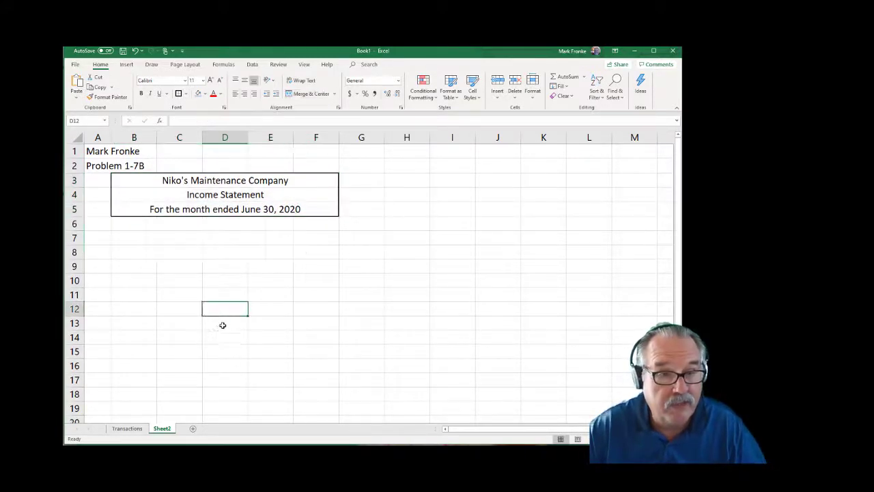
pyautogui.click(143, 226)
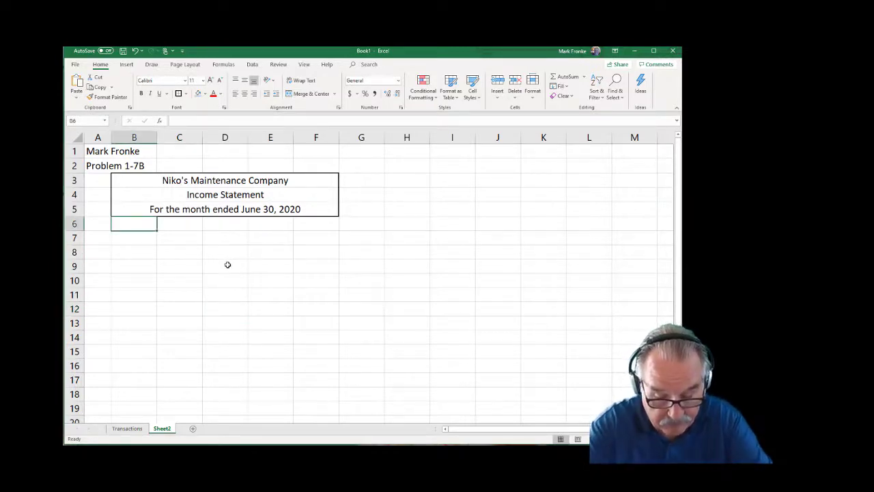
pyautogui.press('alt')
pyautogui.press('h')
pyautogui.press('c')
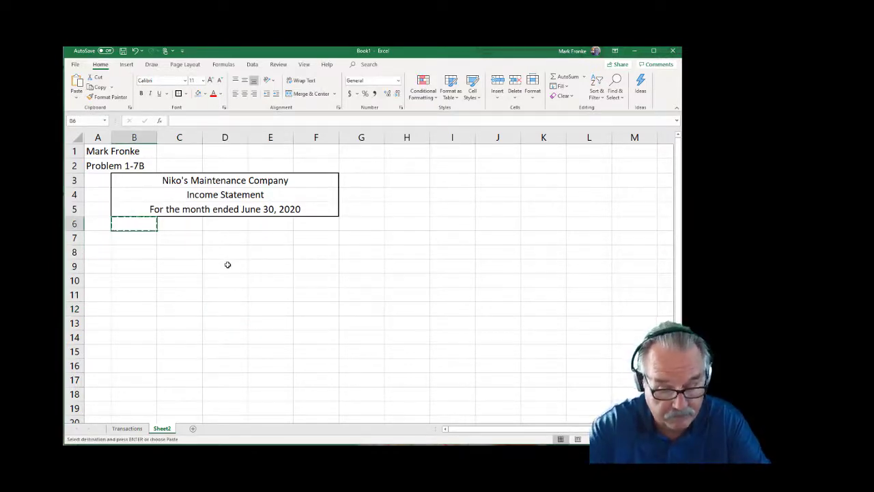
pyautogui.press('Escape')
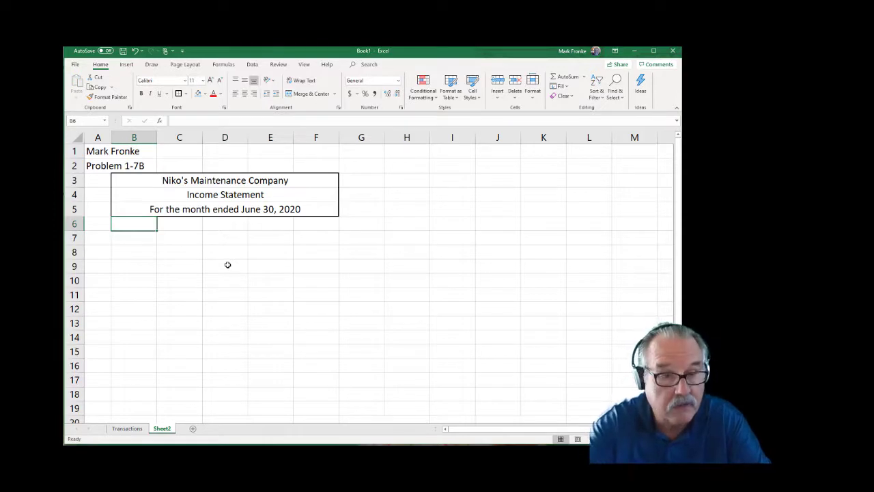
# Enter the label Revenues in cell B6 below the income statement heading.
pyautogui.write('Re')
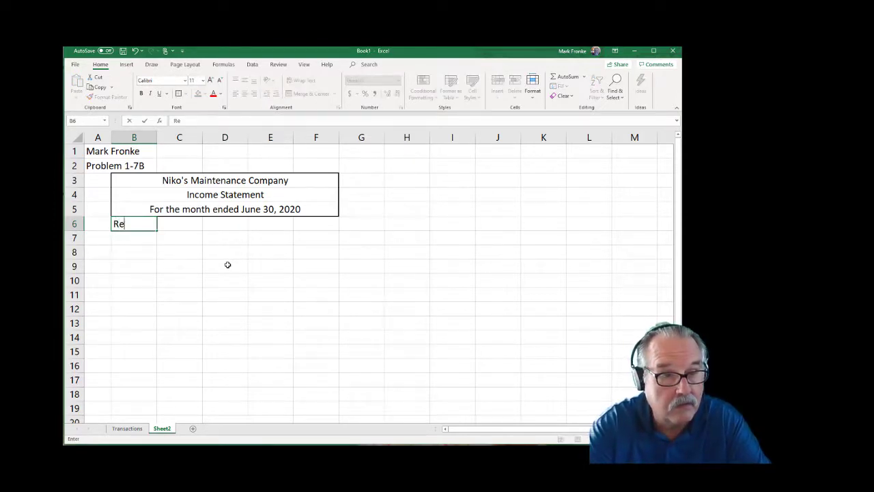
pyautogui.write('venues')
pyautogui.press('Return')
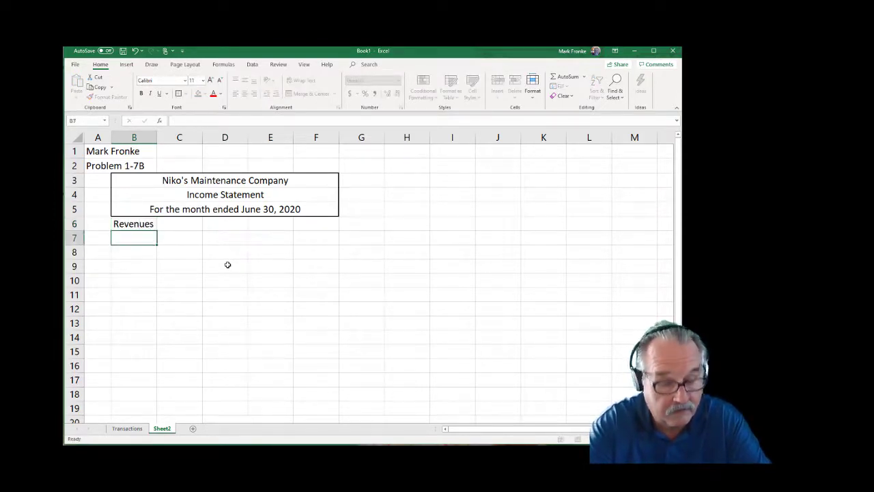
# Enter the label Expenses: in cell B7 below Revenues, and move to cell C8 for the first expense line.
pyautogui.write('Exp')
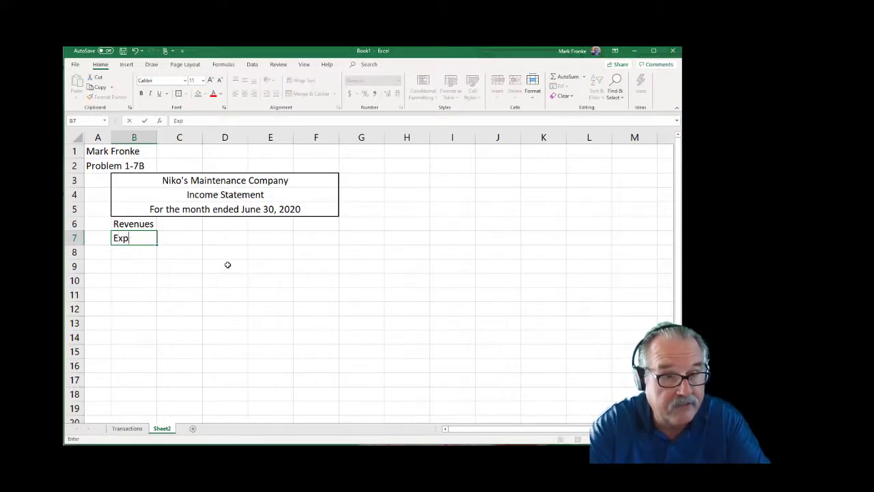
pyautogui.write('enses:')
pyautogui.press('Return')
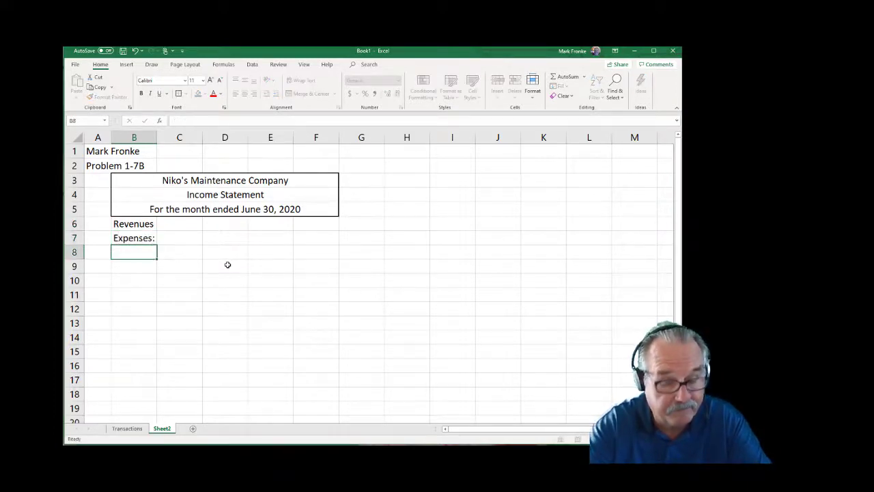
pyautogui.press('Right')
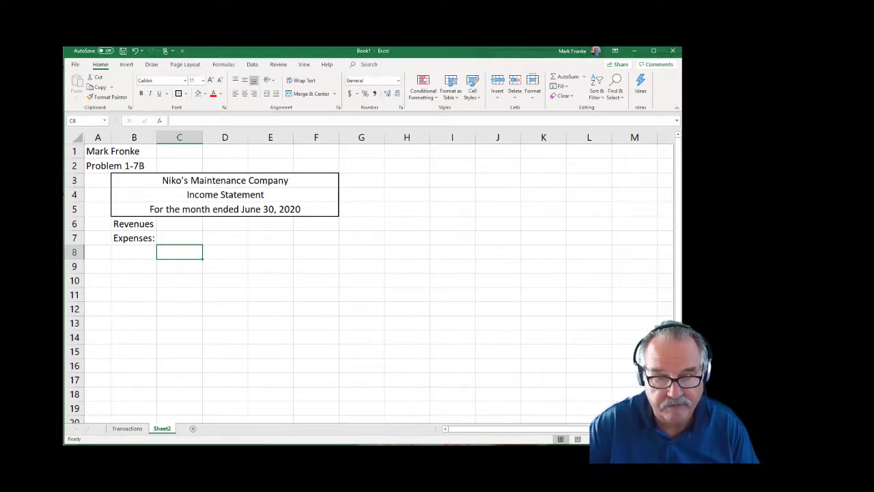
pyautogui.hotkey('alt', 'Tab')
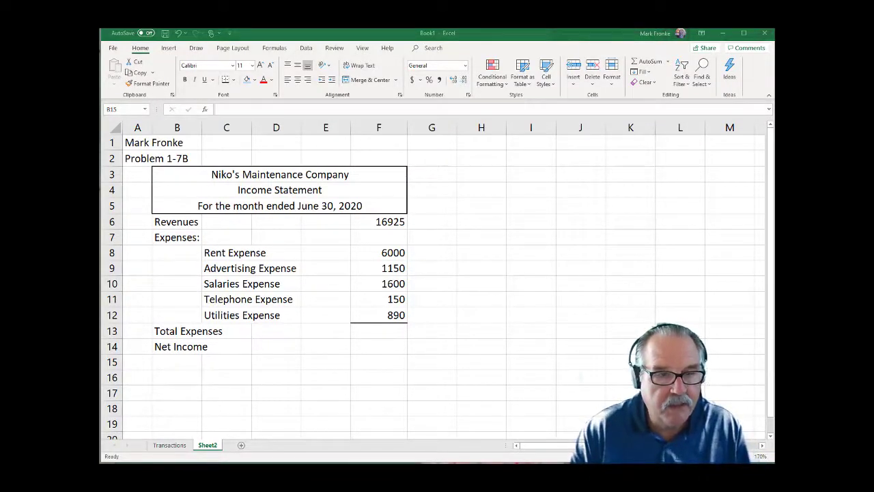
# Format the amounts in F6:F14 with thousands separators and no decimal places.
pyautogui.click(377, 223)
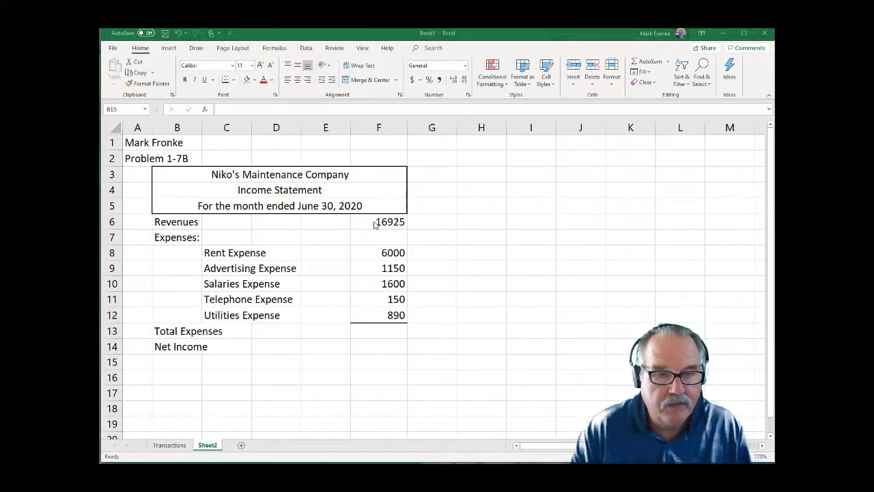
pyautogui.click(368, 221)
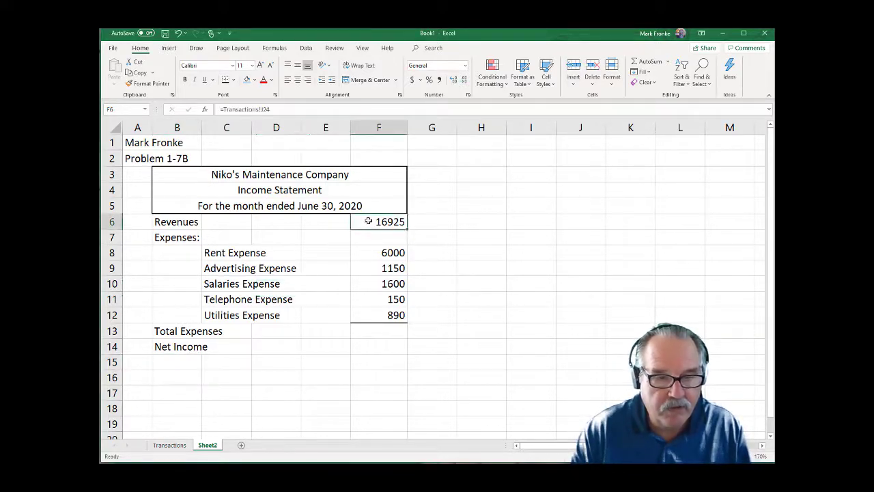
pyautogui.moveTo(368, 221); pyautogui.dragTo(373, 350)
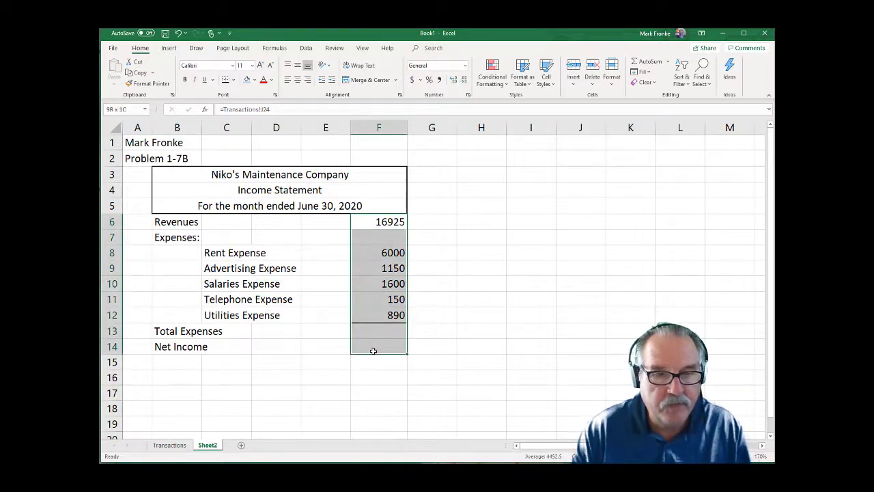
pyautogui.click(440, 79)
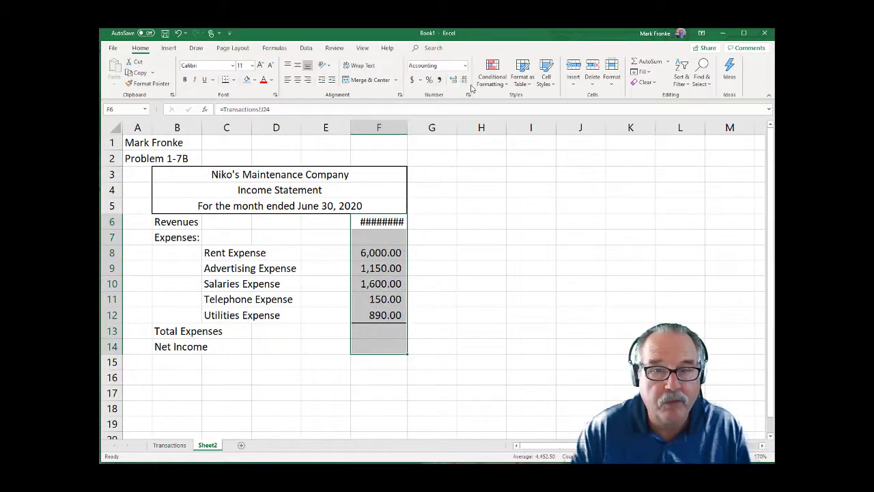
pyautogui.click(464, 79)
pyautogui.click(463, 79)
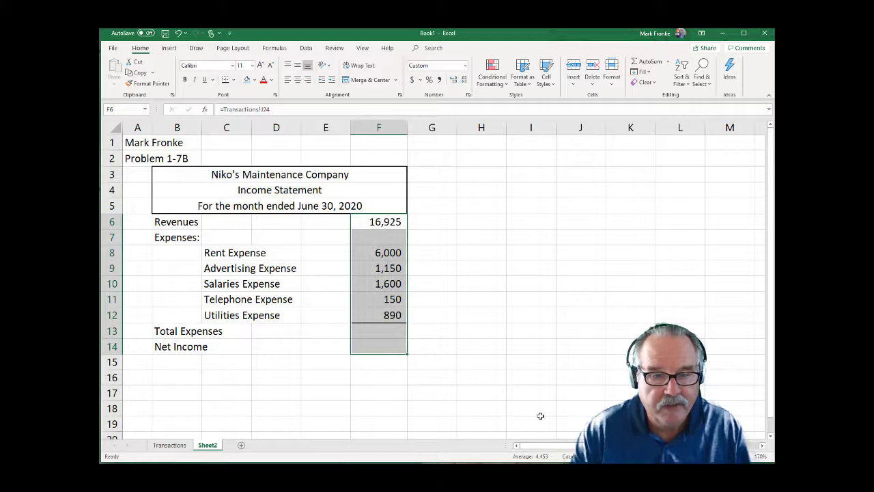
# Total the expenses F8:F12 in cell F13 with AutoSum and give that cell a bottom border.
pyautogui.click(360, 328)
pyautogui.click(649, 62)
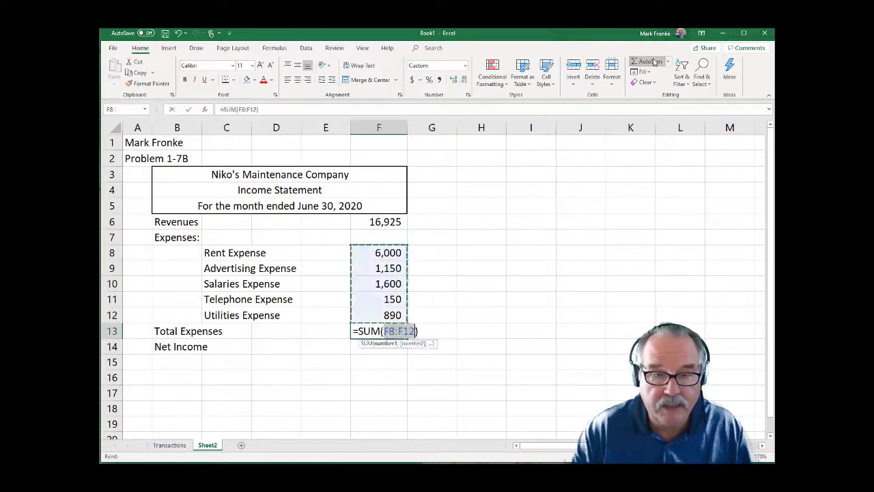
pyautogui.press('Return')
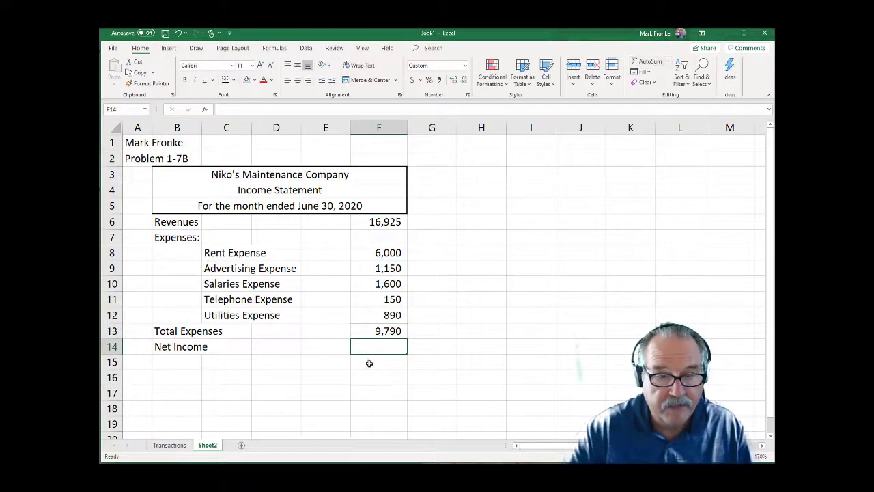
pyautogui.click(375, 328)
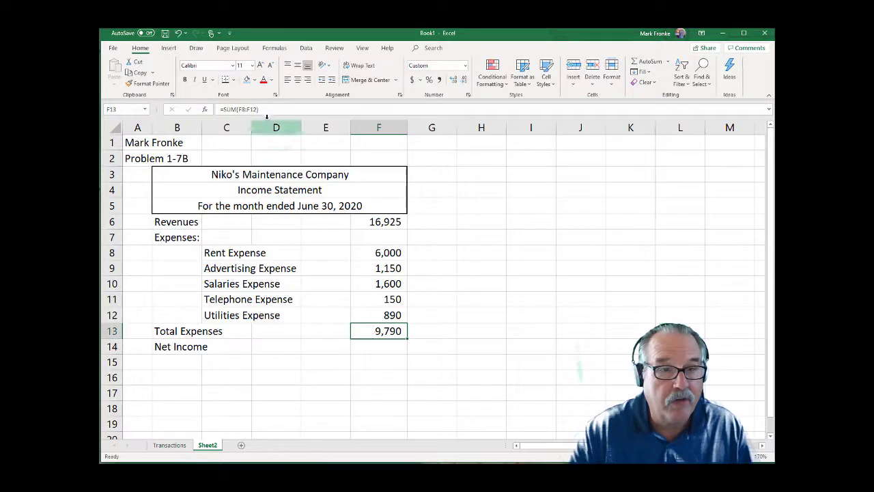
pyautogui.click(227, 82)
# Calculate net income in cell F14 as revenues minus total expenses, using the formula =F6-F13.
pyautogui.click(375, 347)
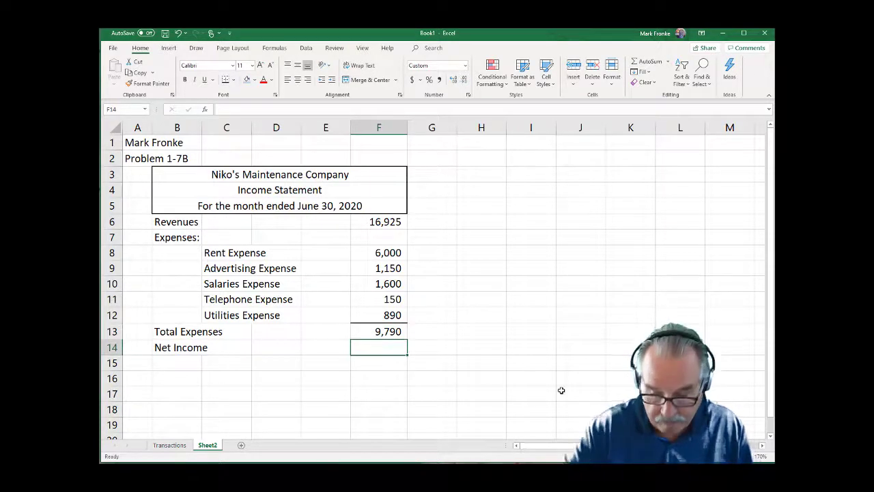
pyautogui.write('=')
pyautogui.press('Up')
pyautogui.press('Up')
pyautogui.press('Up')
pyautogui.press('Up')
pyautogui.press('Up')
pyautogui.press('Up')
pyautogui.press('Up')
pyautogui.press('Up')
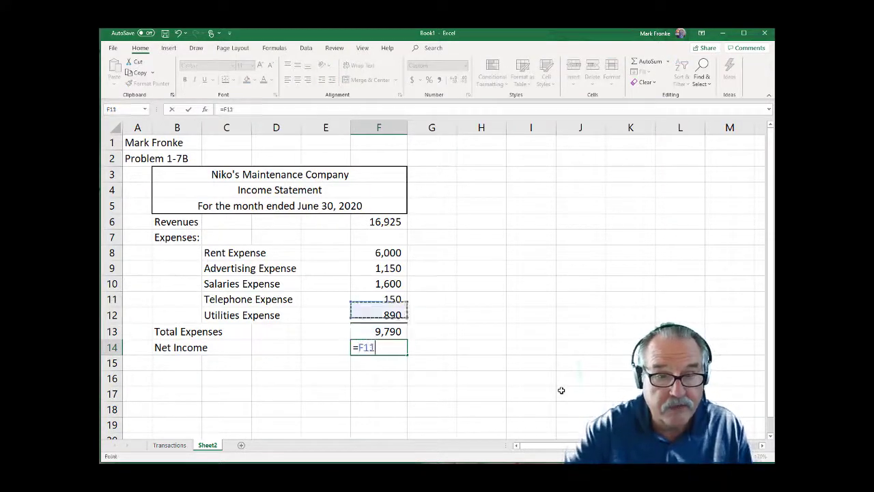
pyautogui.write('-')
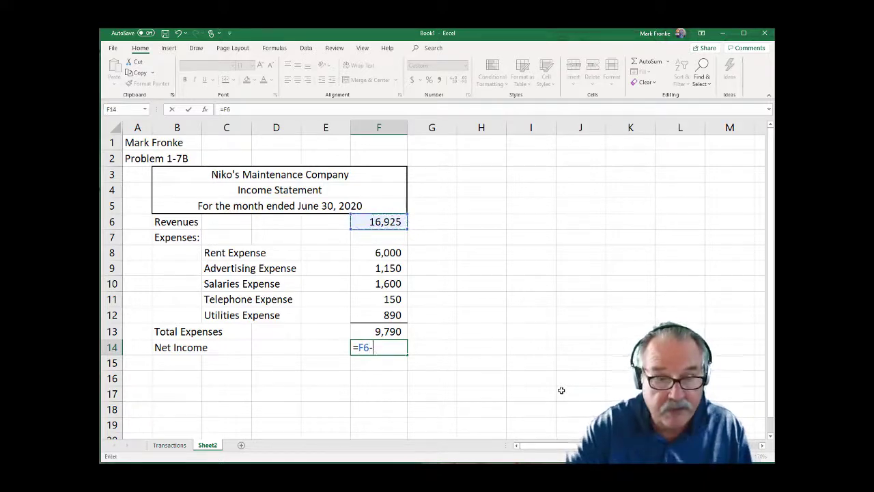
pyautogui.press('Up')
pyautogui.press('Return')
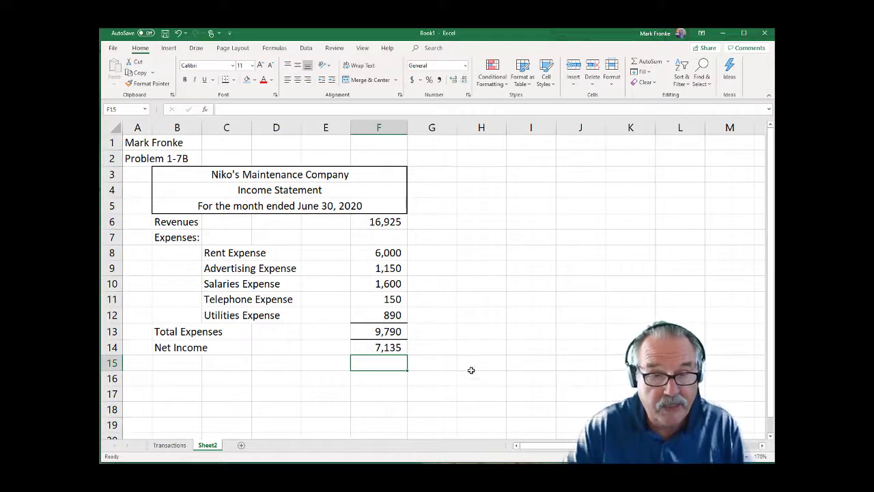
# Narrow column B and widen column C so the expense names sit as a small indent under Expenses.
pyautogui.click(381, 347)
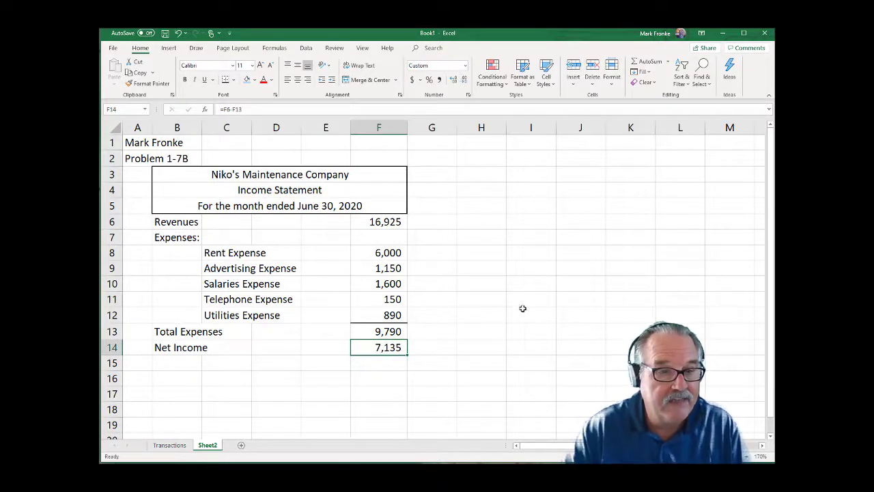
pyautogui.moveTo(198, 129); pyautogui.dragTo(253, 128)
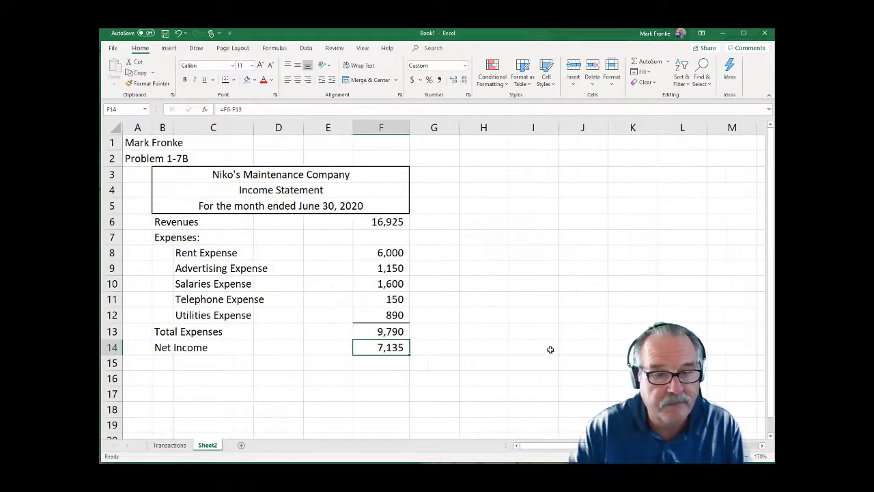
# Apply the dollar accounting format with no decimal places to the Revenues and Net Income amounts in F6 and F14.
pyautogui.click(381, 218)
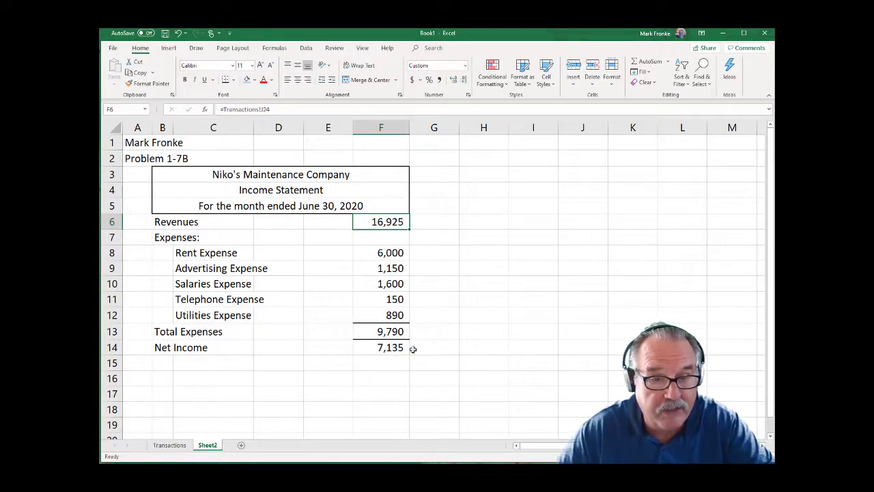
pyautogui.keyDown('ctrl'); pyautogui.click(385, 349); pyautogui.keyUp('ctrl')
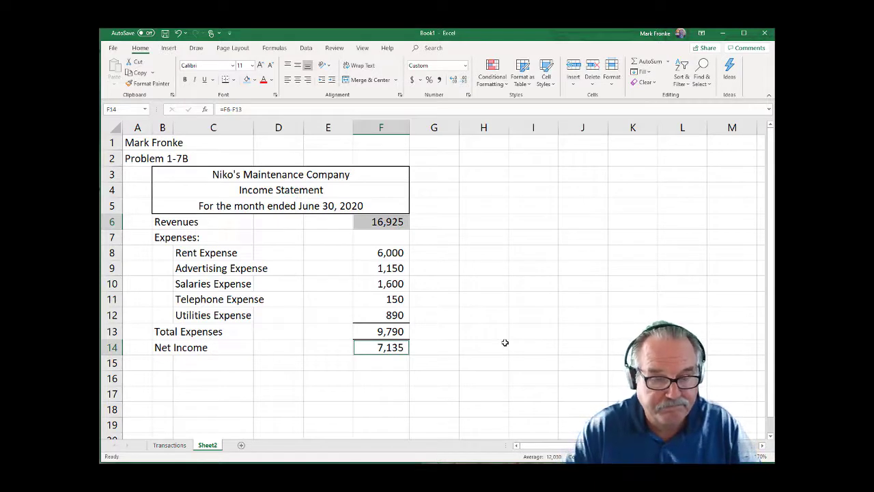
pyautogui.click(413, 80)
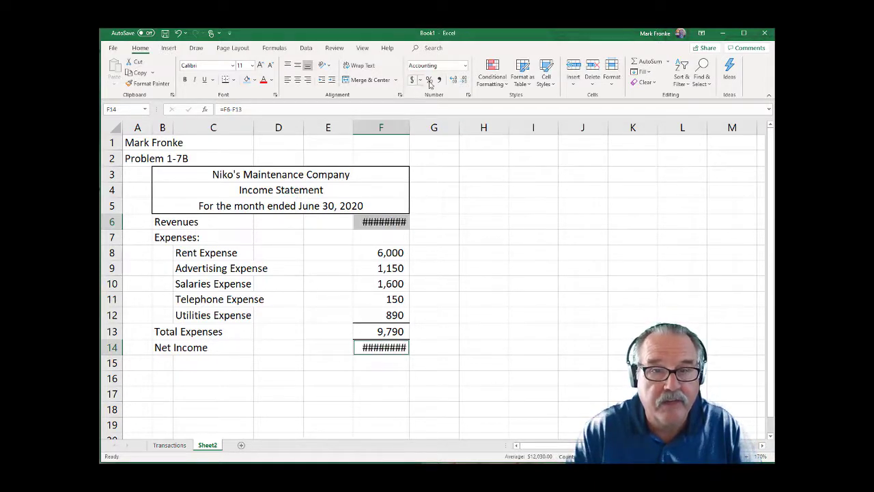
pyautogui.click(464, 83)
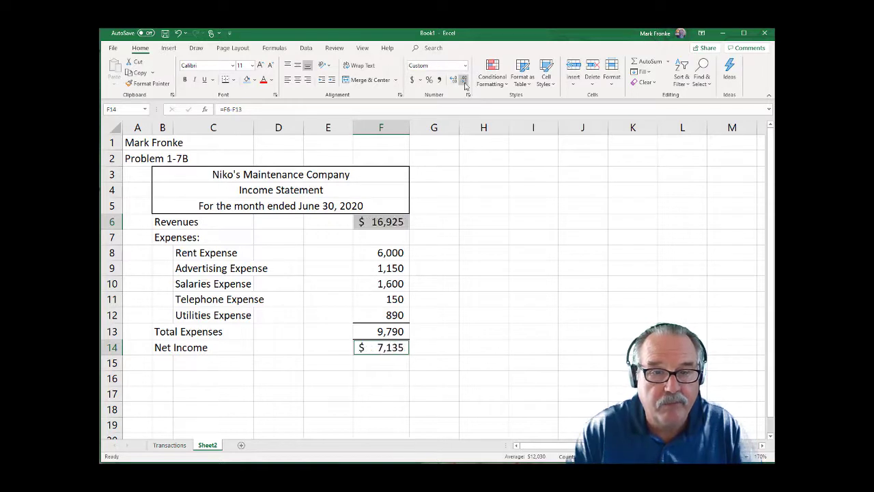
pyautogui.click(578, 380)
# Put a bottom double border under the Net Income amount in cell F14.
pyautogui.click(382, 350)
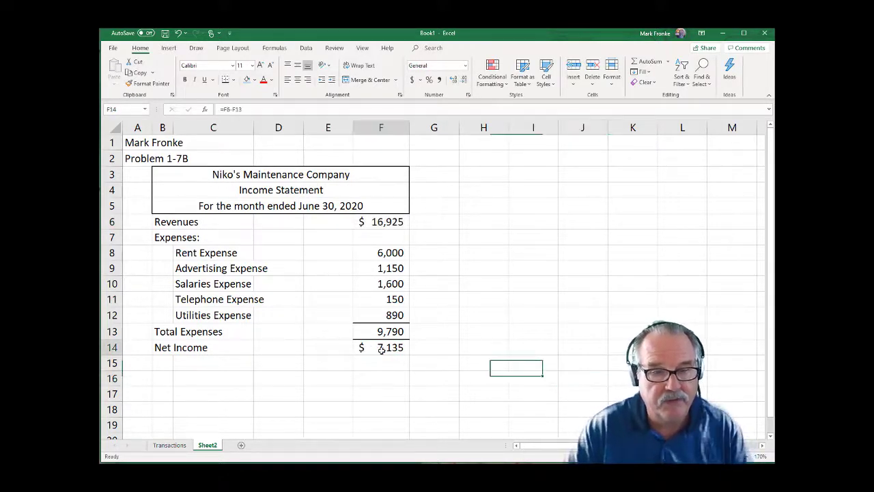
pyautogui.click(234, 81)
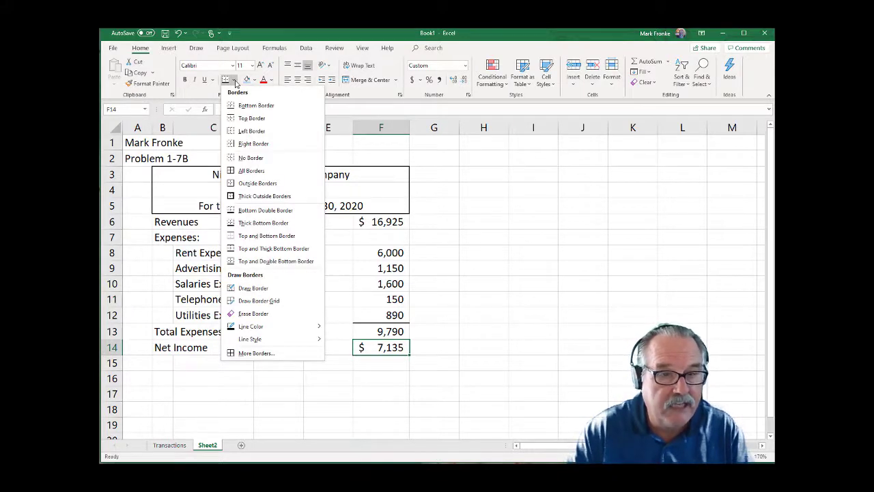
pyautogui.click(255, 216)
pyautogui.click(585, 342)
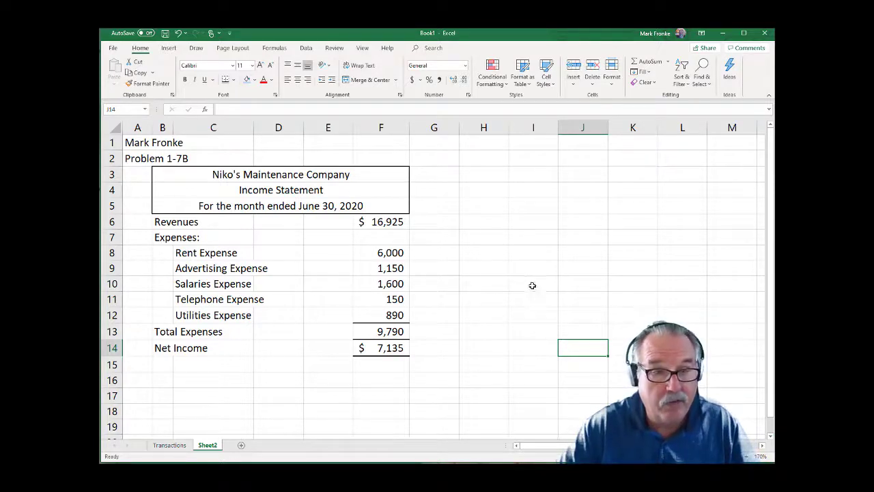
# Copy the income statement heading block B3:F5 to cell B16 below the statement.
pyautogui.click(367, 173)
pyautogui.moveTo(368, 173); pyautogui.dragTo(369, 211)
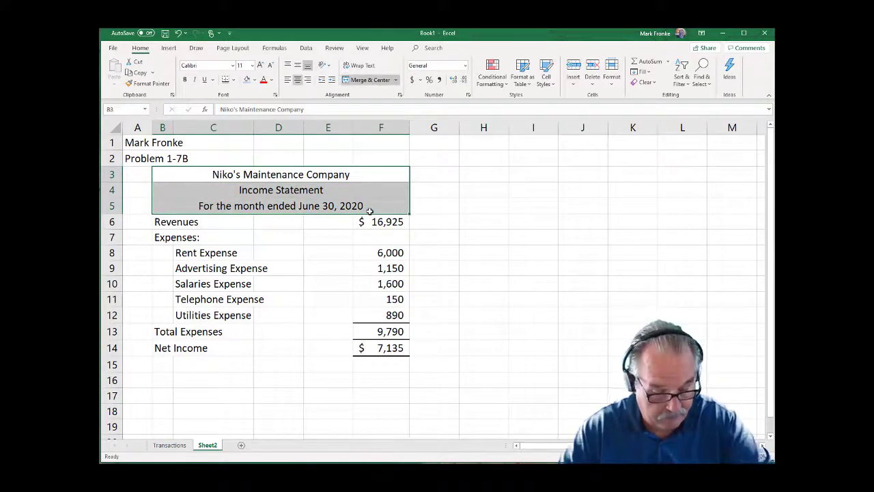
pyautogui.hotkey('ctrl', 'c')
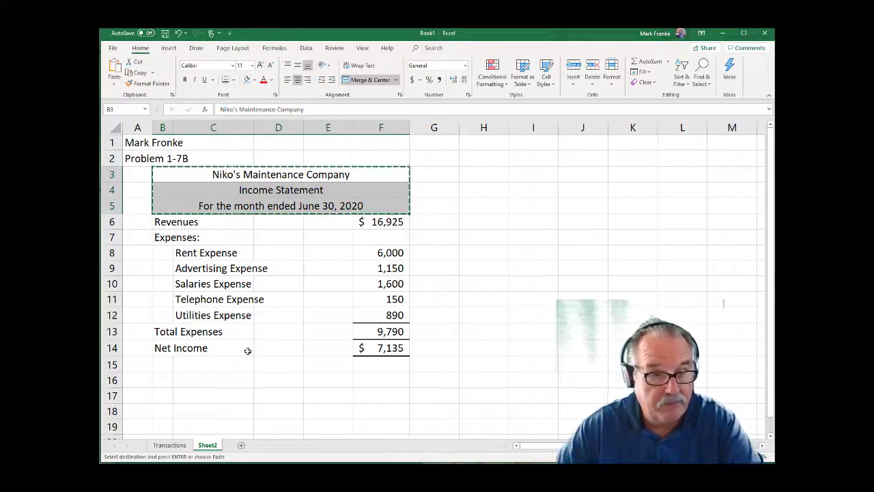
pyautogui.click(166, 381)
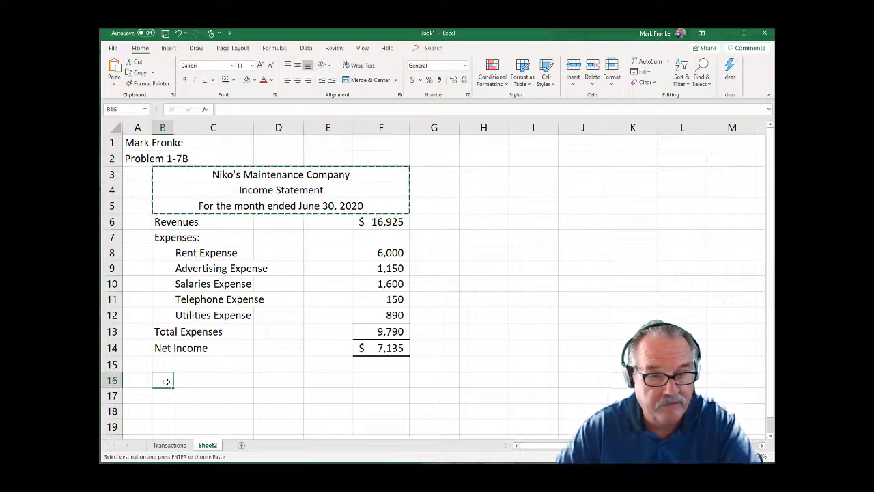
pyautogui.hotkey('ctrl', 'v')
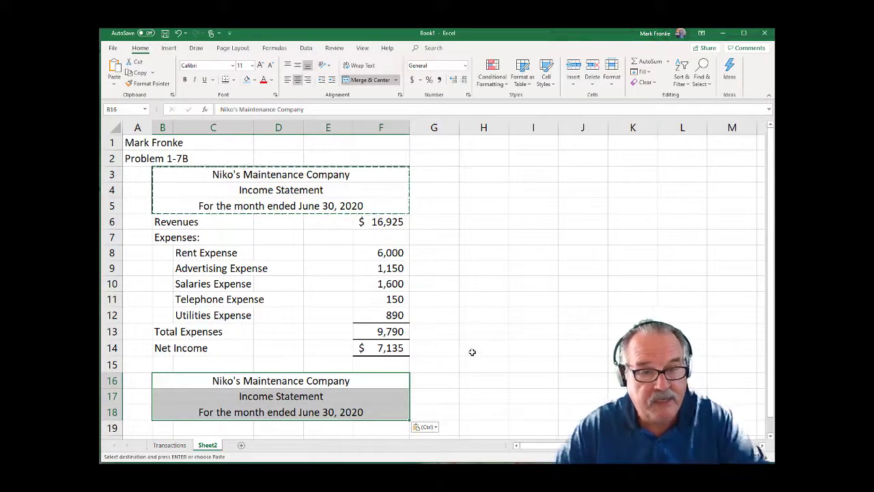
# Replace the title in cell B17 of the copied heading with Statement of Retained Earnings.
pyautogui.scroll(-4, 472, 351)
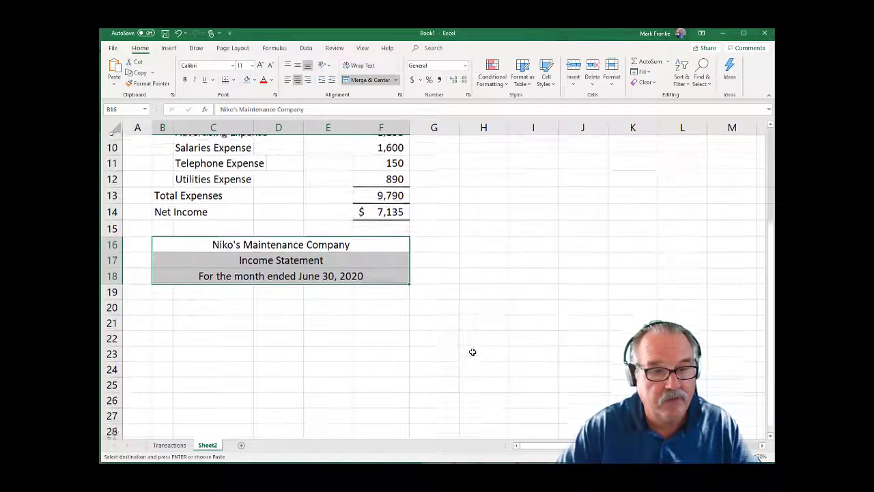
pyautogui.click(235, 203)
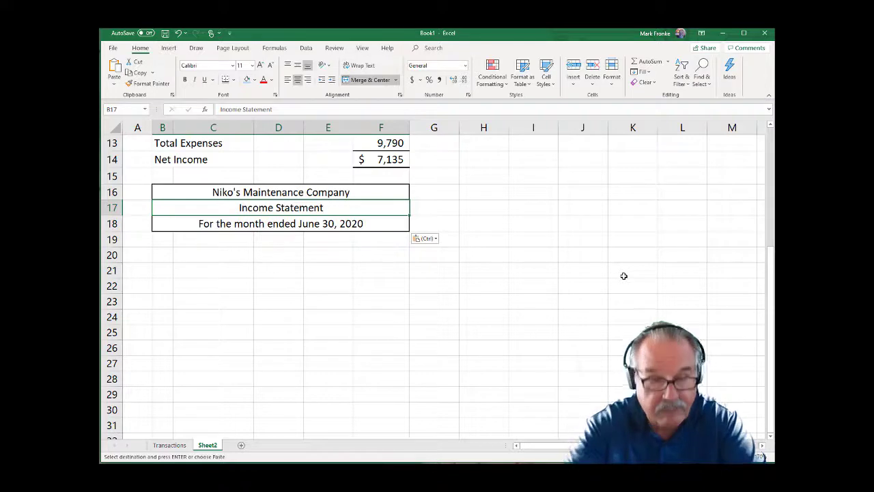
pyautogui.press('Delete')
pyautogui.write('Statement of Retained')
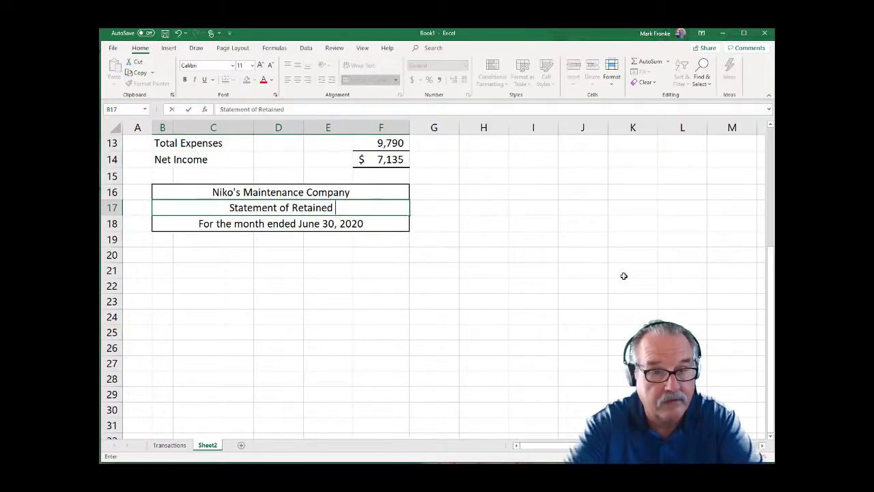
pyautogui.write(' Earnings')
pyautogui.press('Return')
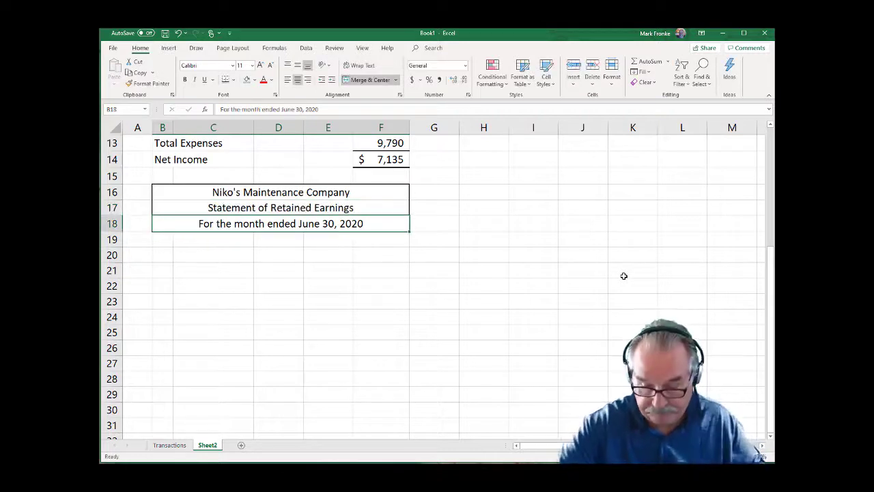
pyautogui.press('Return')
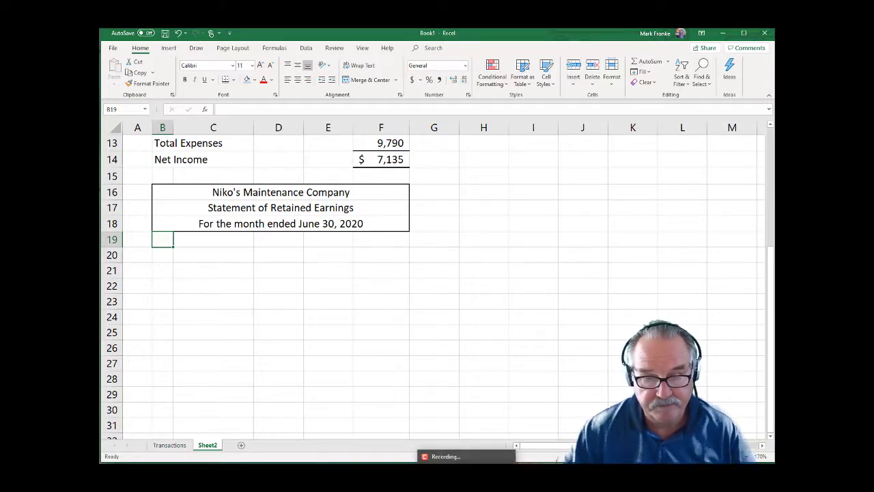
pyautogui.click(467, 458)
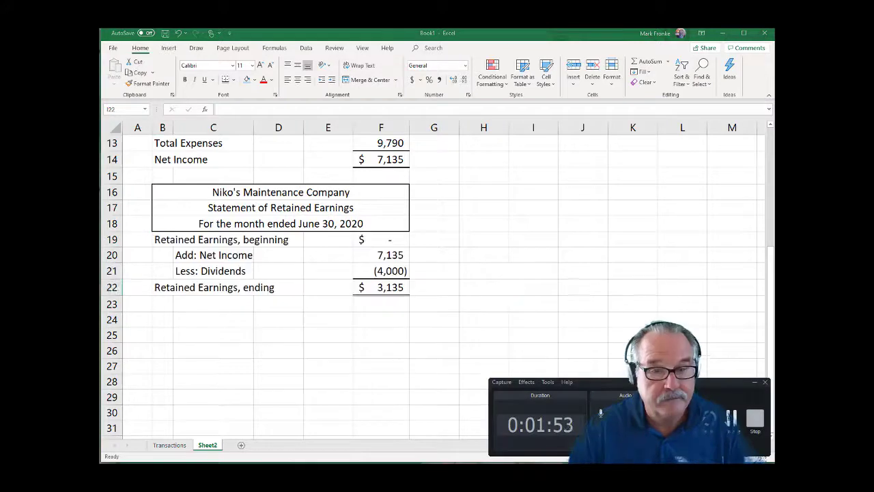
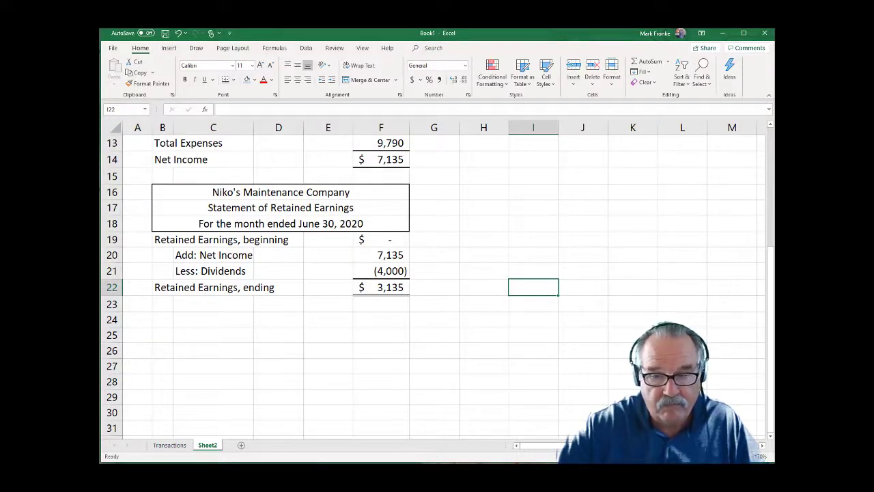
# Copy the income statement heading block B3:F5 to cell H3 beside the statement.
pyautogui.scroll(3, 437, 287)
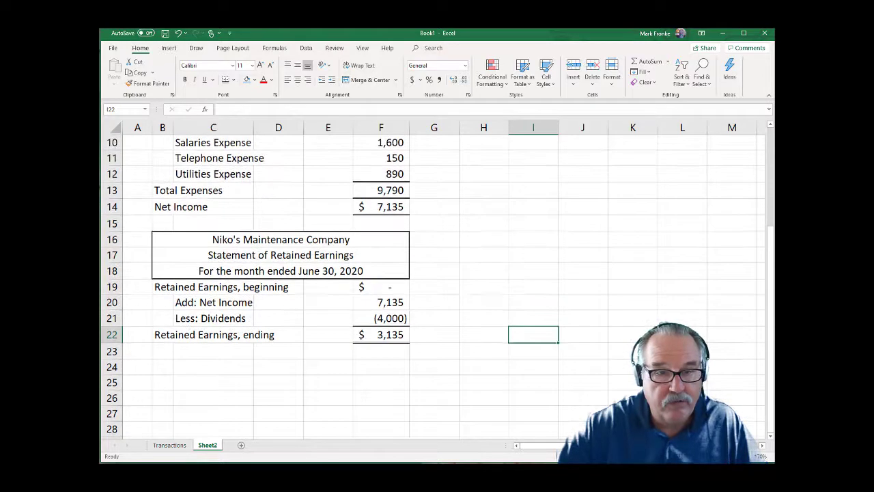
pyautogui.scroll(2, 437, 287)
pyautogui.scroll(-1, 437, 287)
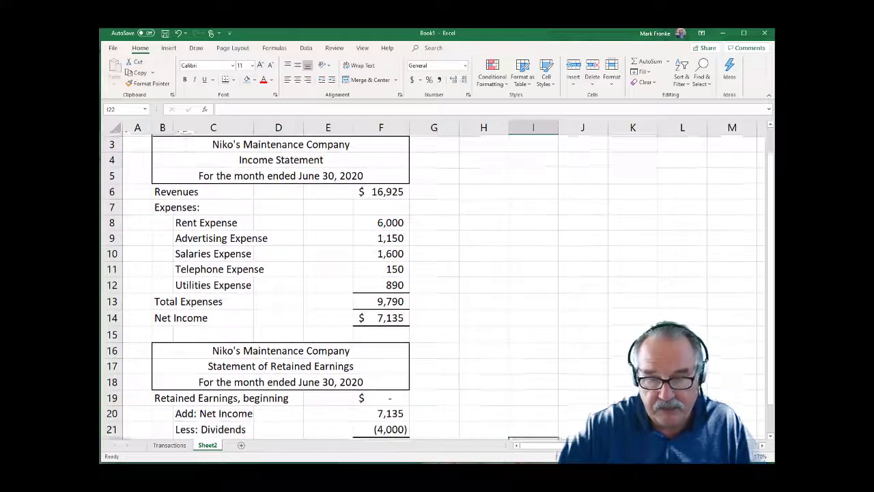
pyautogui.keyDown('ctrl'); pyautogui.scroll(-2, 625, 279); pyautogui.keyUp('ctrl')
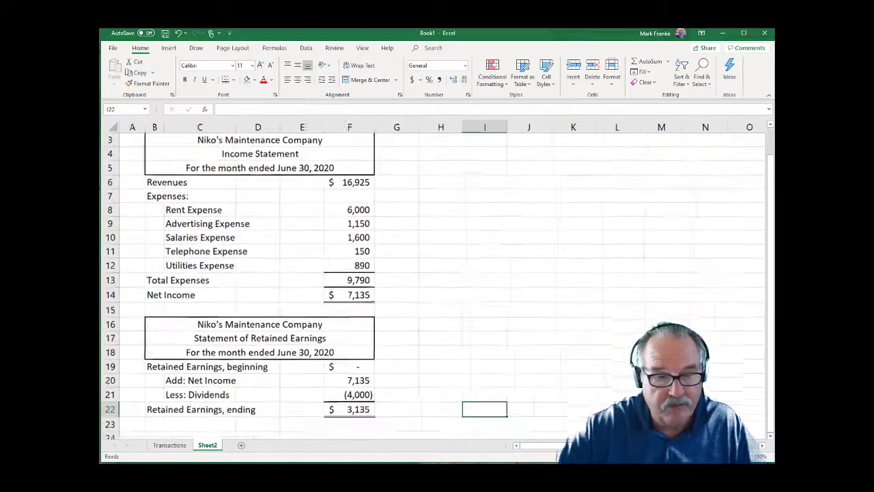
pyautogui.click(625, 281)
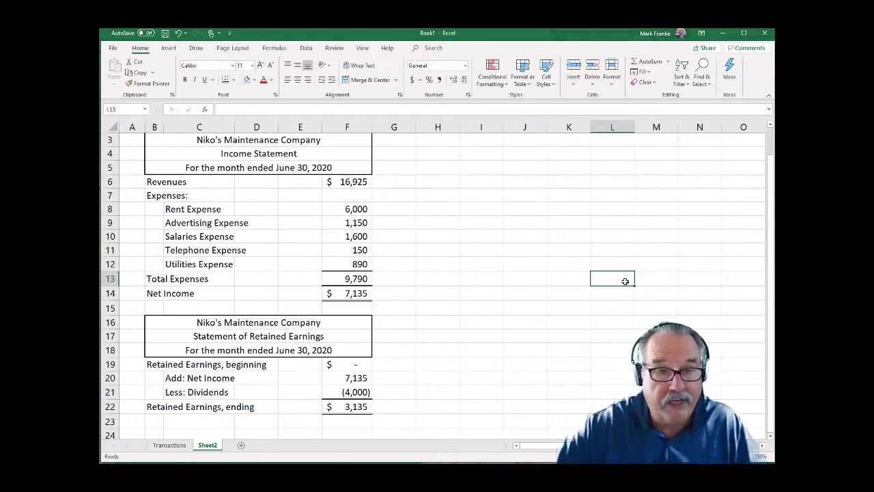
pyautogui.click(343, 142)
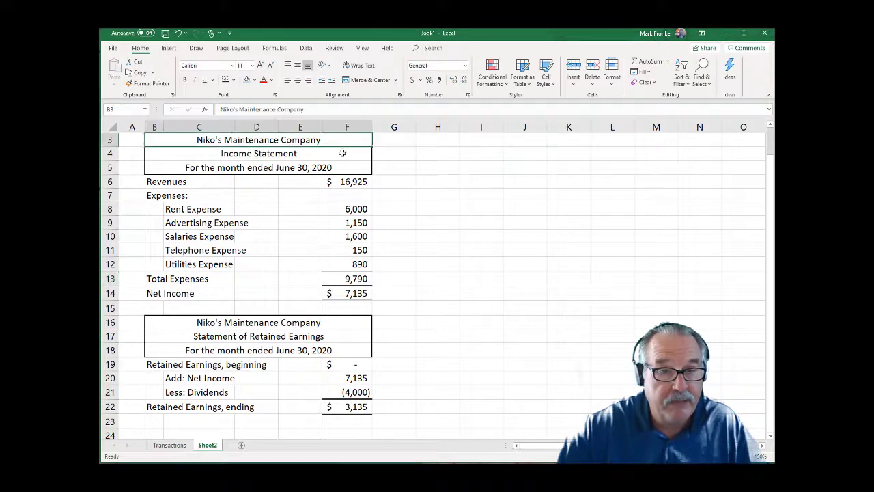
pyautogui.moveTo(343, 153); pyautogui.dragTo(342, 170)
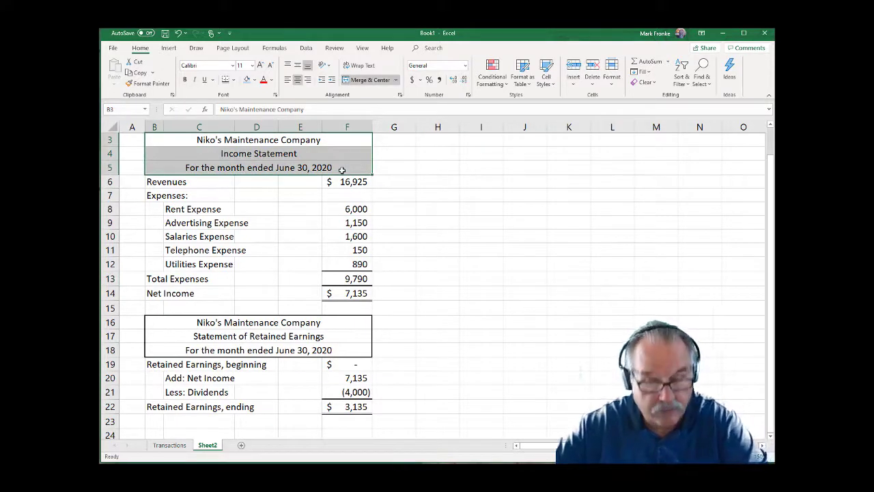
pyautogui.hotkey('ctrl', 'c')
pyautogui.click(436, 139)
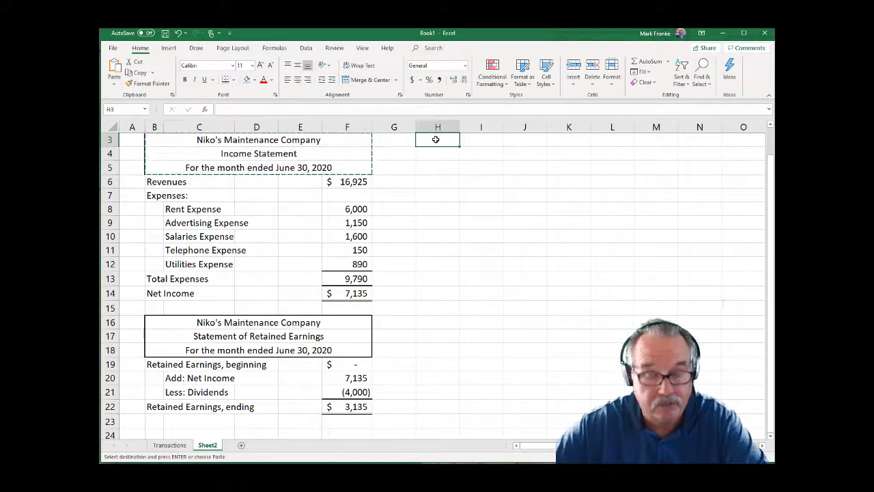
pyautogui.hotkey('ctrl', 'v')
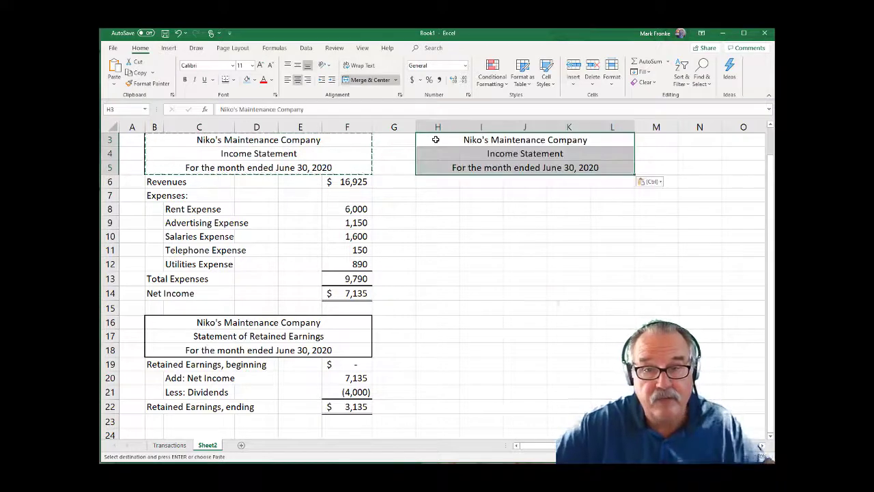
pyautogui.click(464, 207)
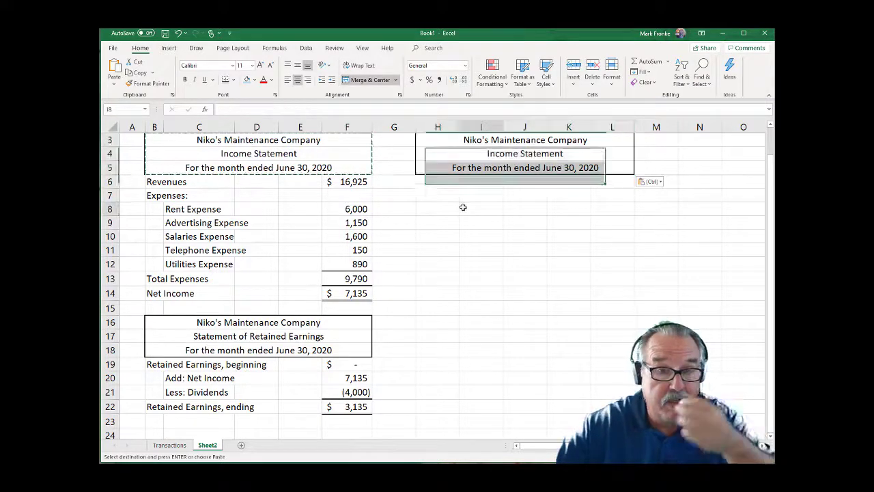
# Change the copied heading's title in H4 to Balance Sheet and its date line in H5 to As of June 30, 2020.
pyautogui.click(503, 153)
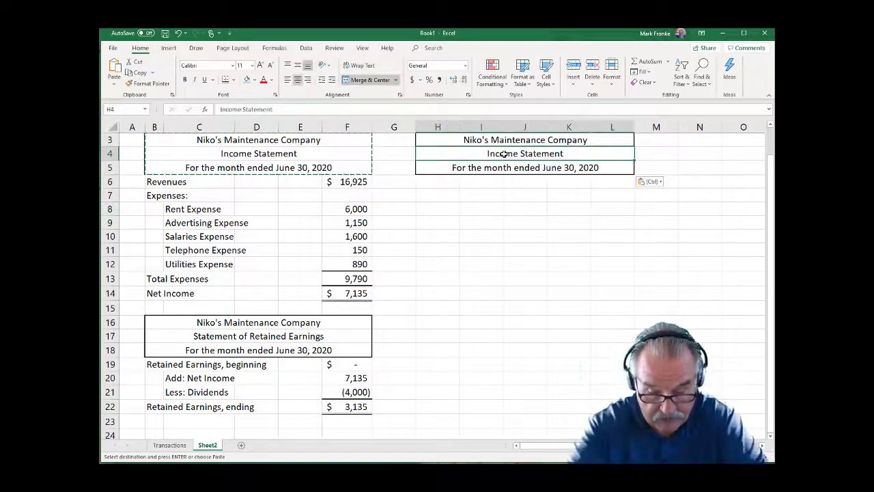
pyautogui.write('Balance Sh')
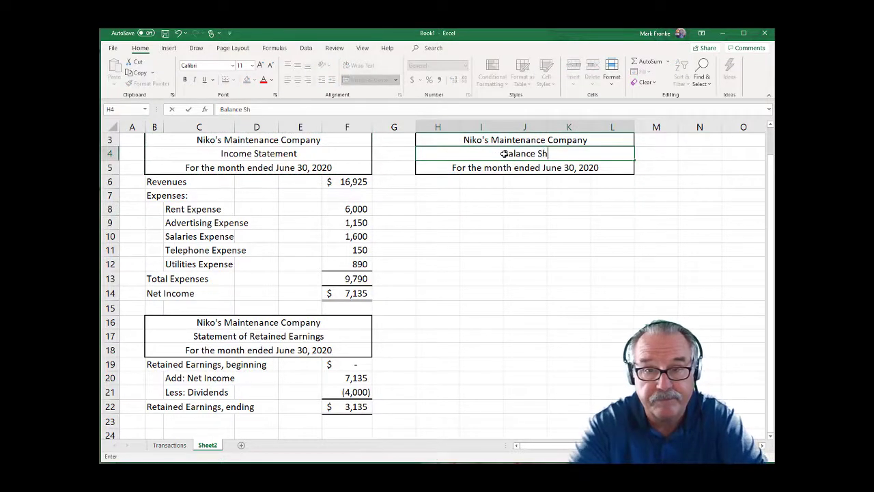
pyautogui.write('eet')
pyautogui.press('Return')
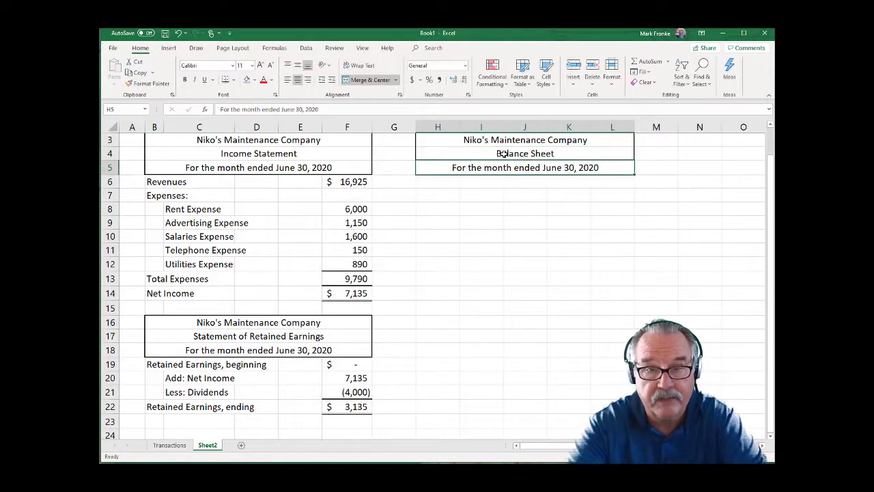
pyautogui.write('a')
pyautogui.press('BackSpace')
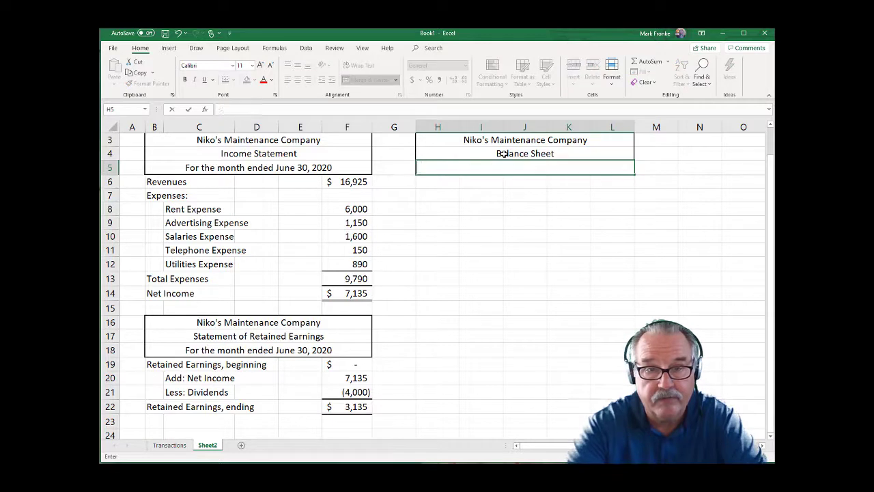
pyautogui.write('As of June')
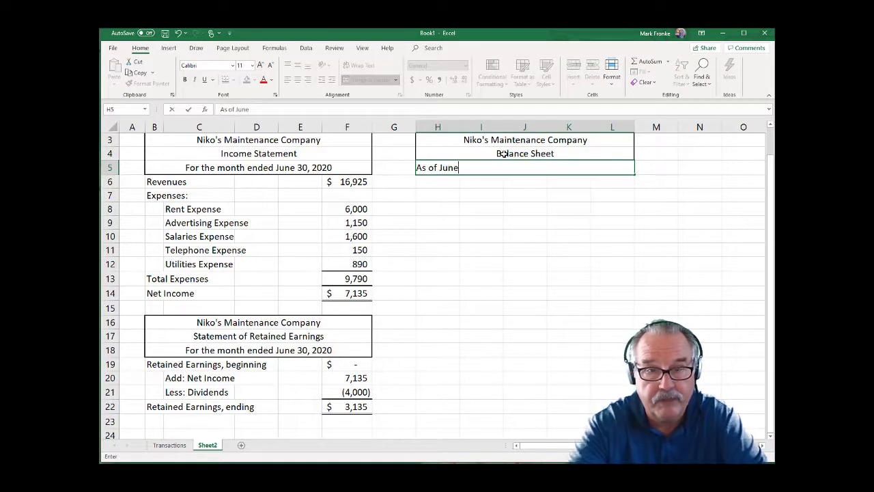
pyautogui.write(' 20, 2020')
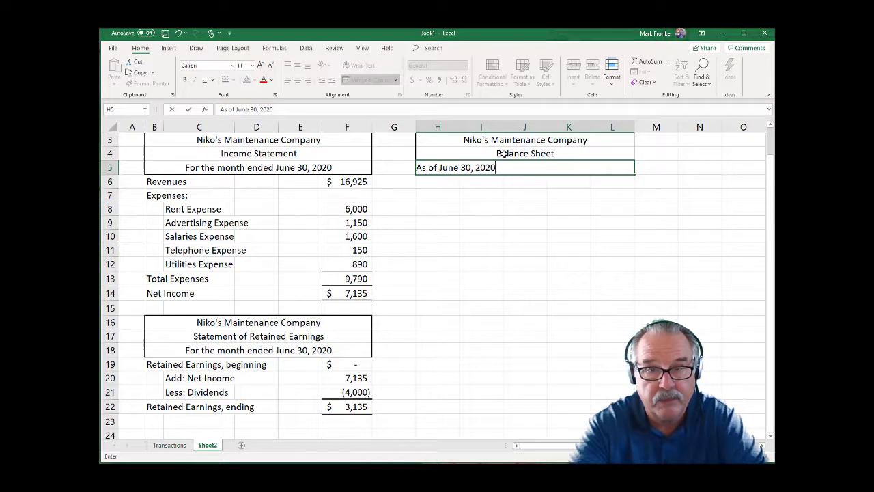
pyautogui.press('Return')
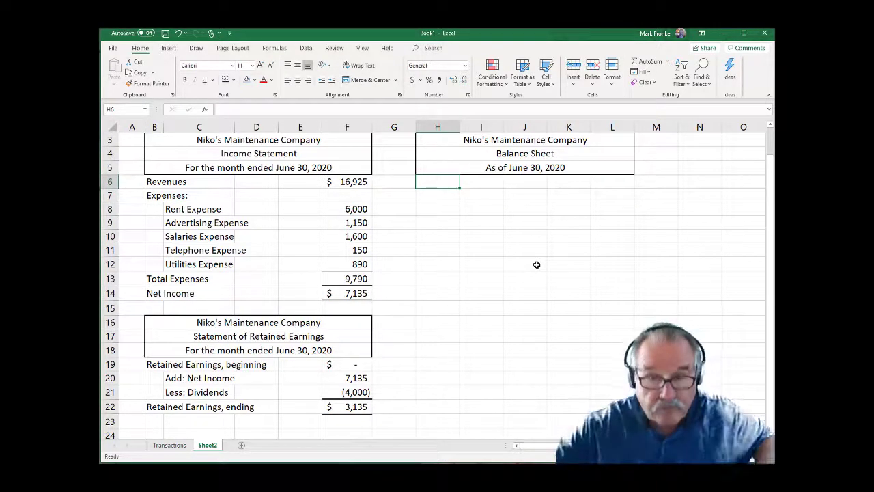
# Enter the section label Assets: in cell H6 and narrow column H.
pyautogui.write('Ass')
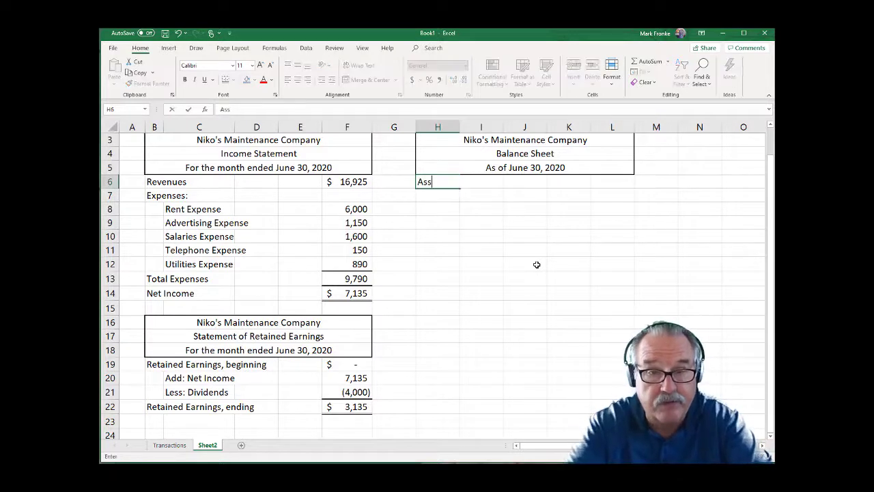
pyautogui.write('ets:')
pyautogui.press('Return')
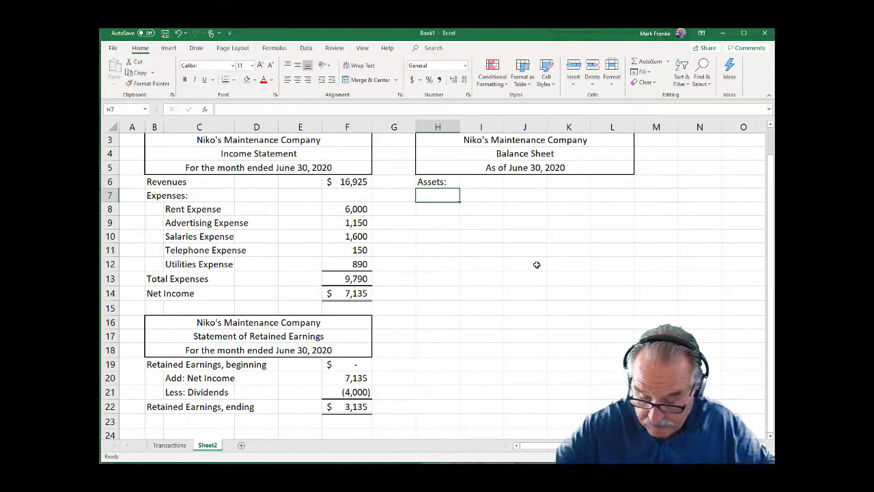
pyautogui.press('Right')
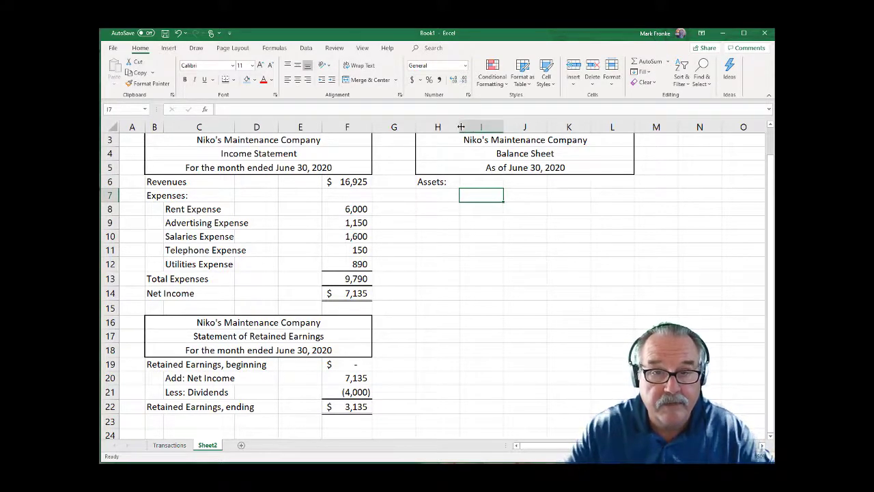
pyautogui.moveTo(459, 127); pyautogui.dragTo(444, 126)
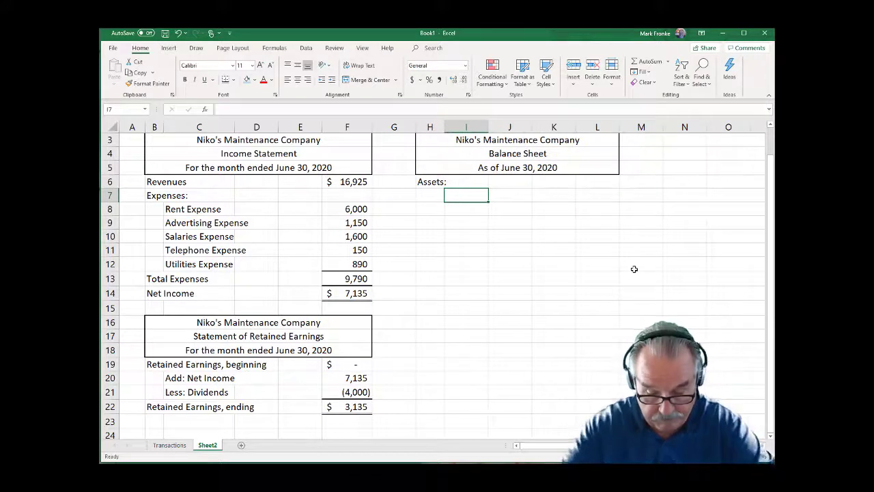
# List the asset accounts Cash, Accounts Receivable and Equipment in cells I7 to I9.
pyautogui.write('Cash')
pyautogui.press('Return')
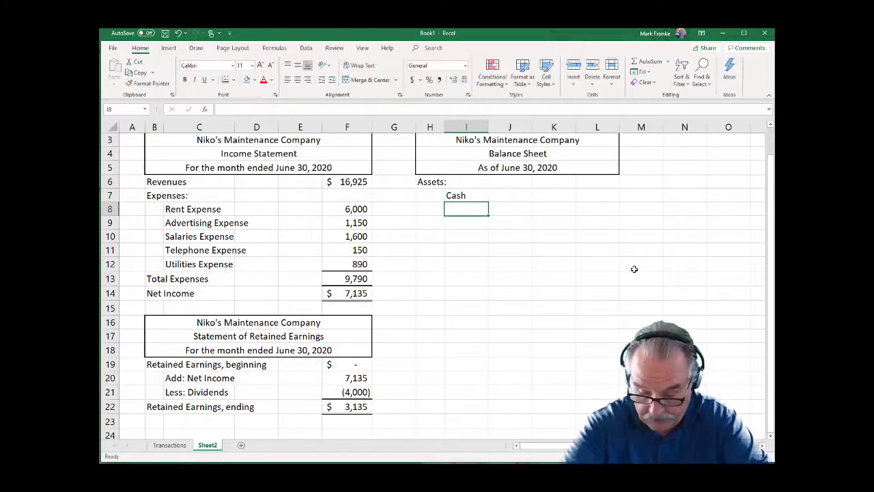
pyautogui.write('Accounts ')
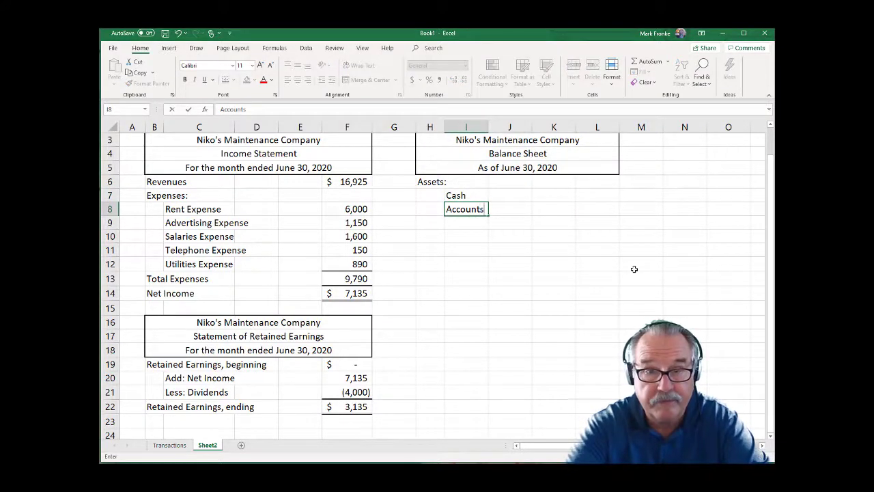
pyautogui.write('Recei')
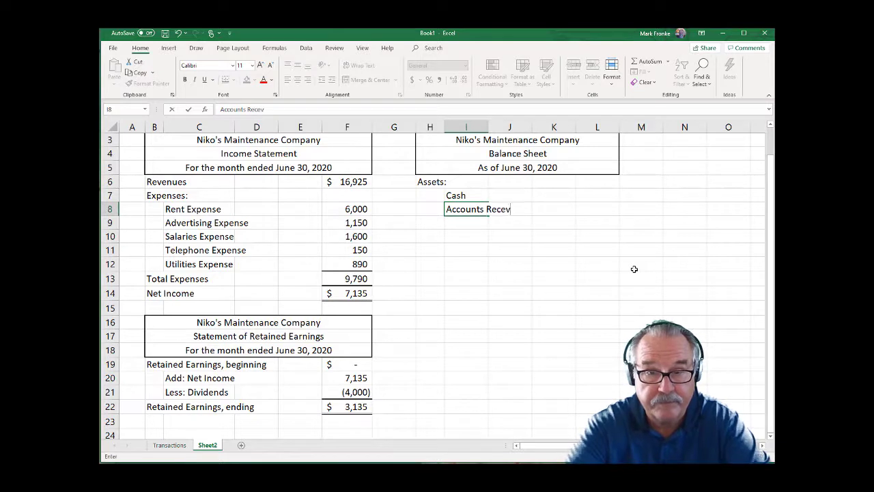
pyautogui.write('vable')
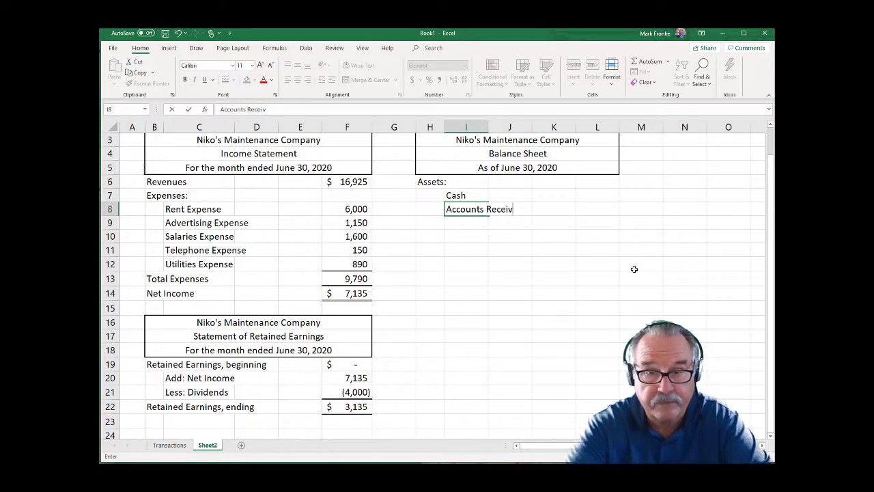
pyautogui.press('Return')
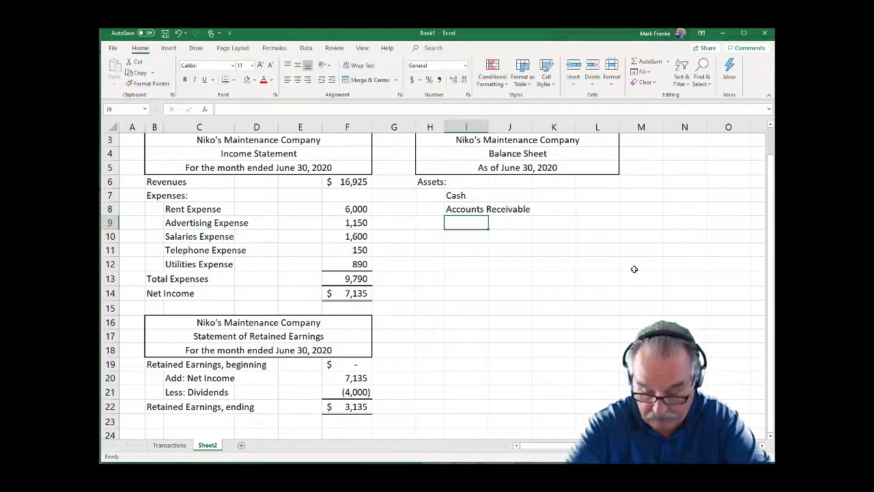
pyautogui.write('Equipment')
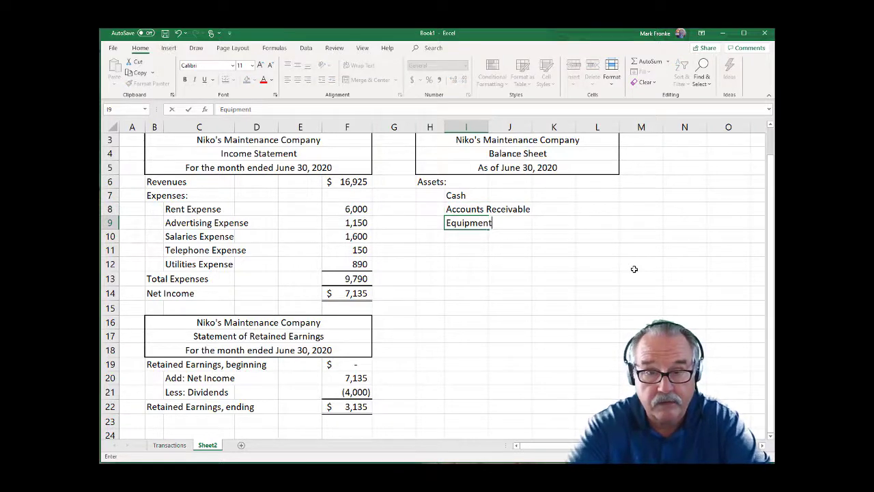
pyautogui.press('Return')
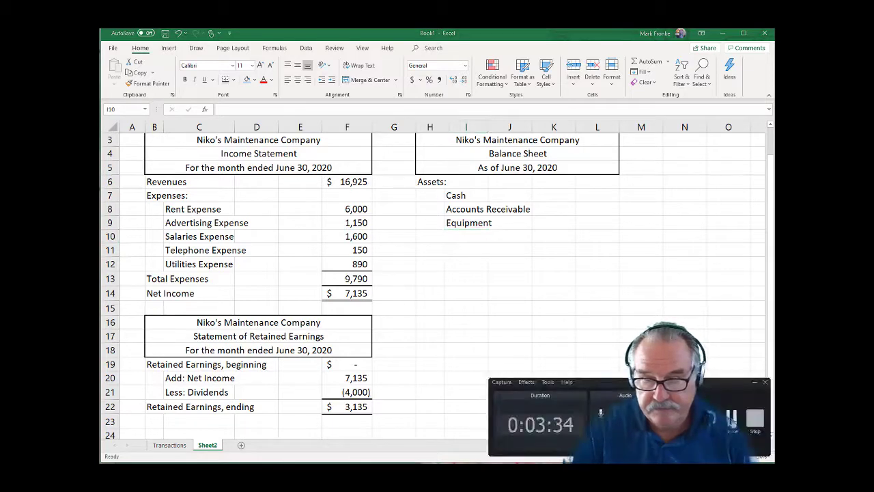
pyautogui.click(733, 419)
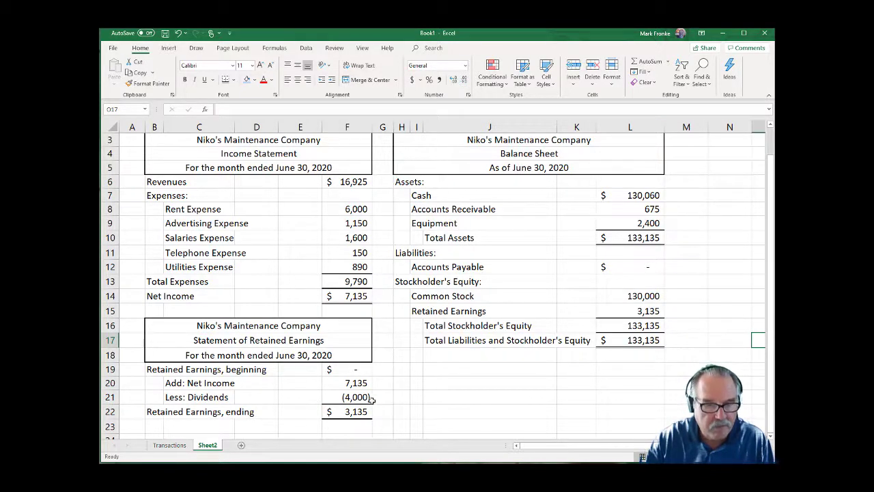
# Copy the statement of retained earnings heading block B16:F18 to cell H19 below the balance sheet.
pyautogui.moveTo(328, 328); pyautogui.dragTo(330, 353)
pyautogui.hotkey('ctrl', 'c')
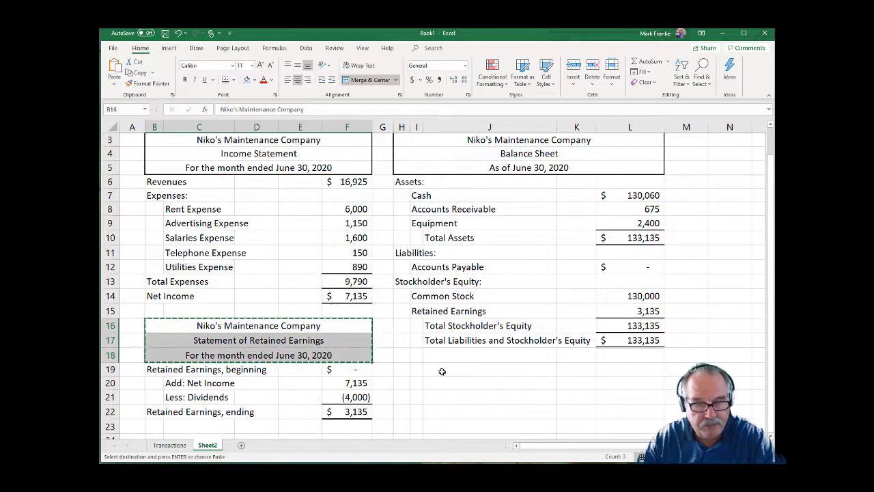
pyautogui.click(403, 369)
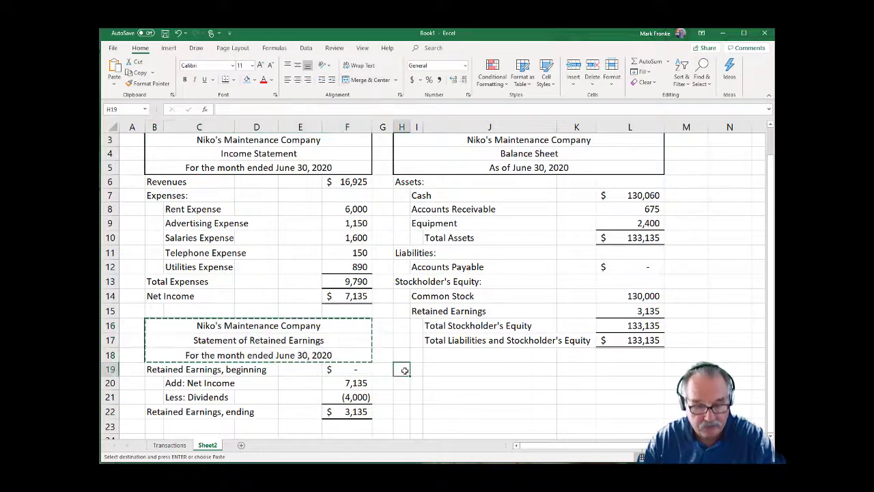
pyautogui.hotkey('ctrl', 'v')
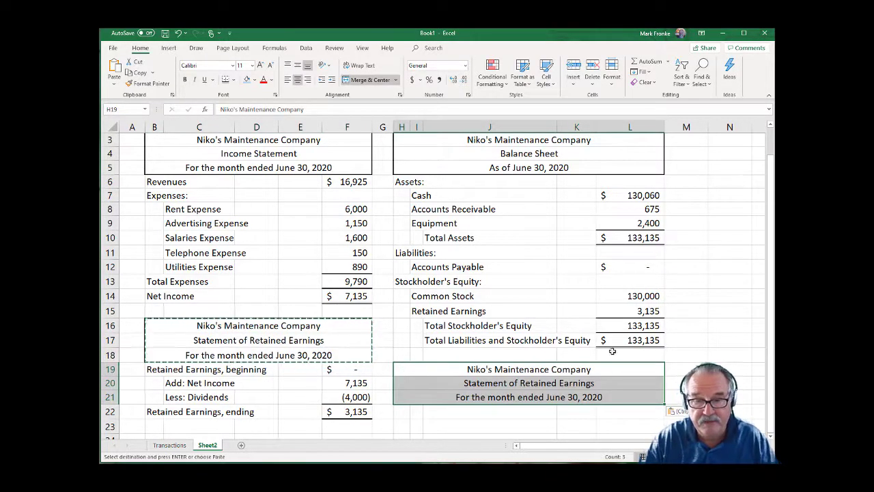
pyautogui.click(730, 345)
# Change the title in H20 of the copied heading below the balance sheet to Cash Flow Statement.
pyautogui.scroll(-4, 724, 344)
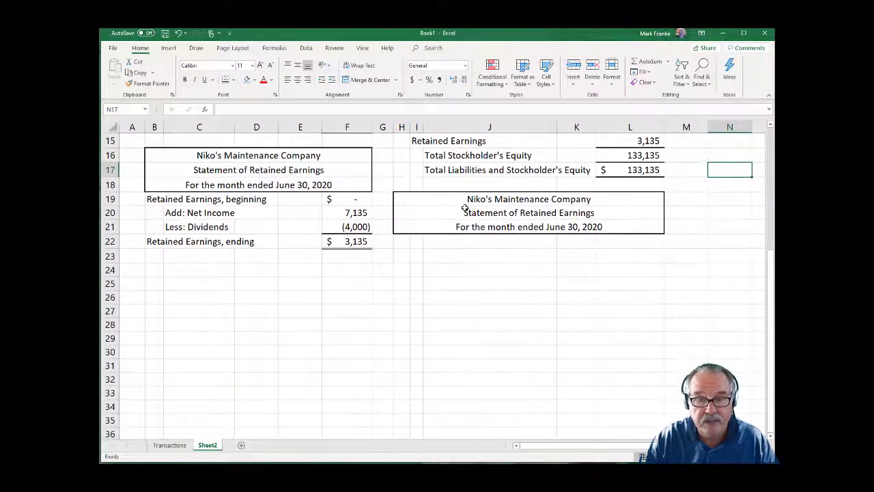
pyautogui.click(465, 213)
pyautogui.write('Cash')
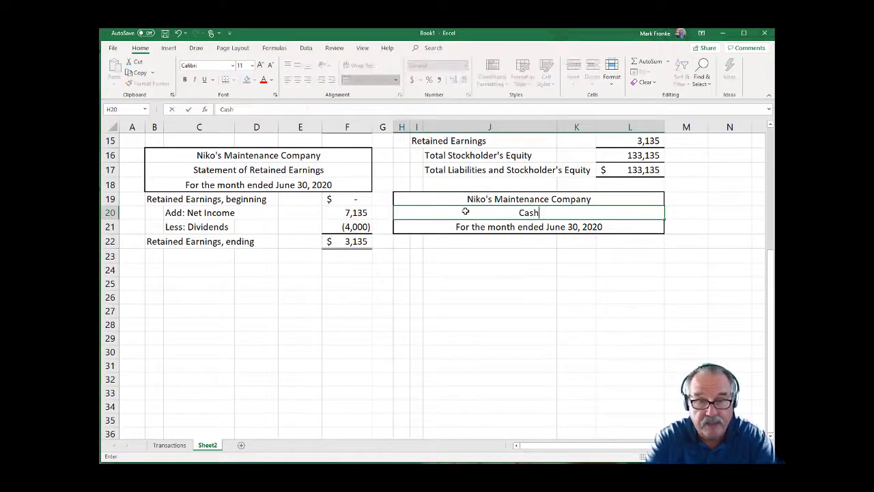
pyautogui.write(' Flow Statement')
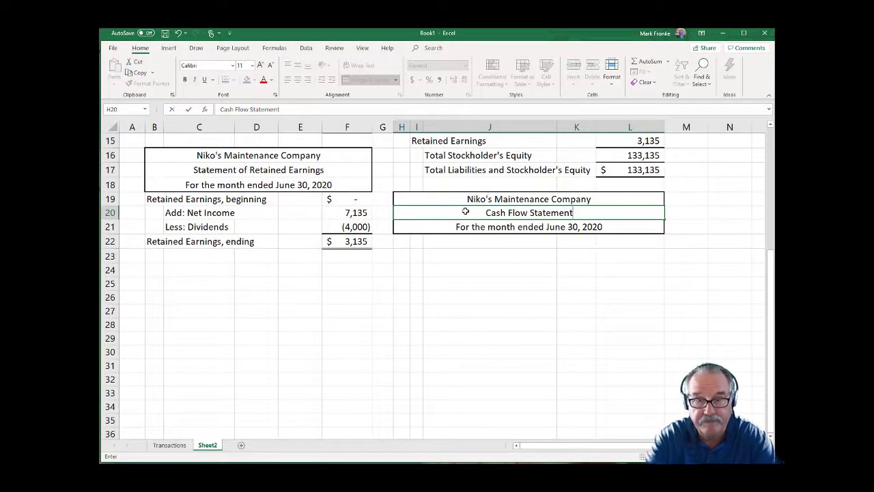
pyautogui.press('Return')
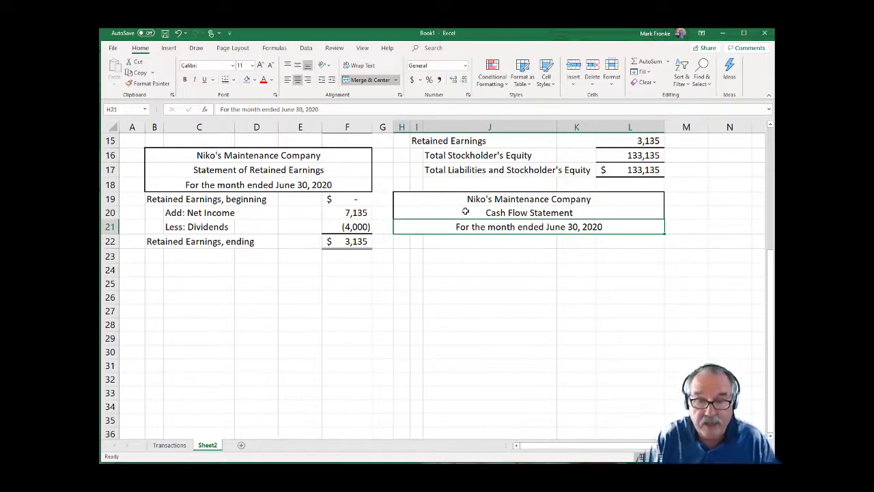
# Enter the section label Operating Activites: in cell H22 under the cash flow statement heading.
pyautogui.click(400, 241)
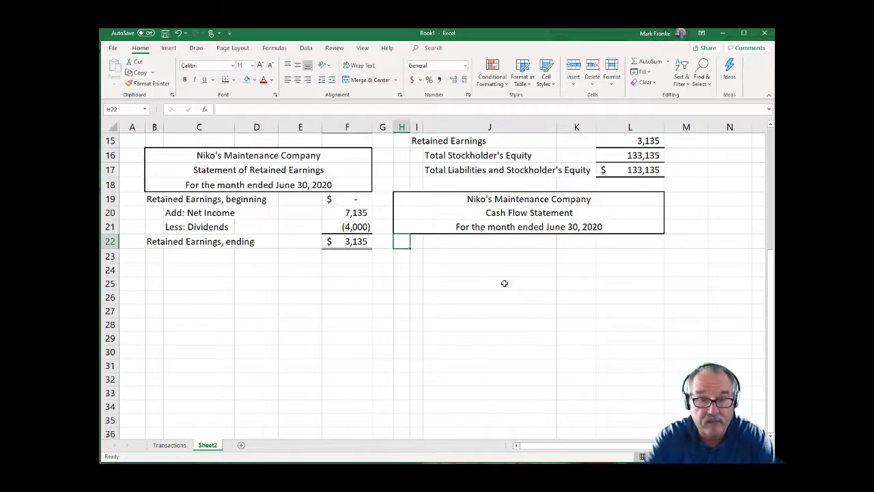
pyautogui.write('Operating')
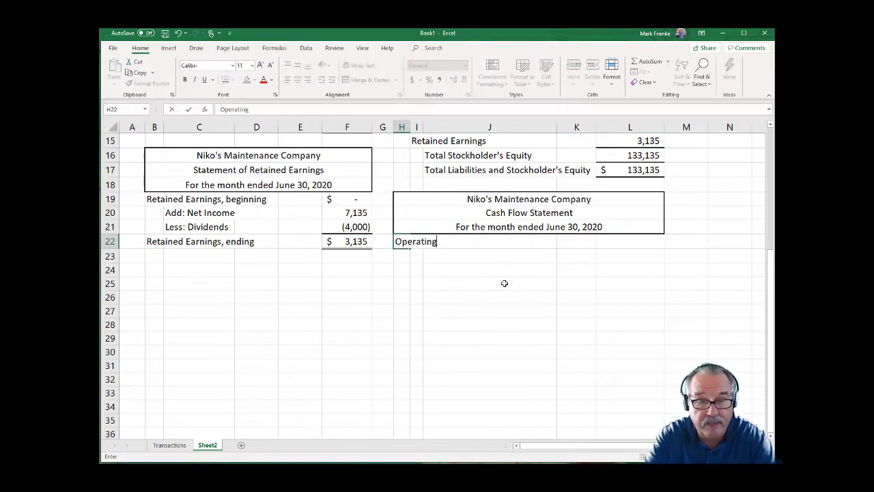
pyautogui.write(' Activit')
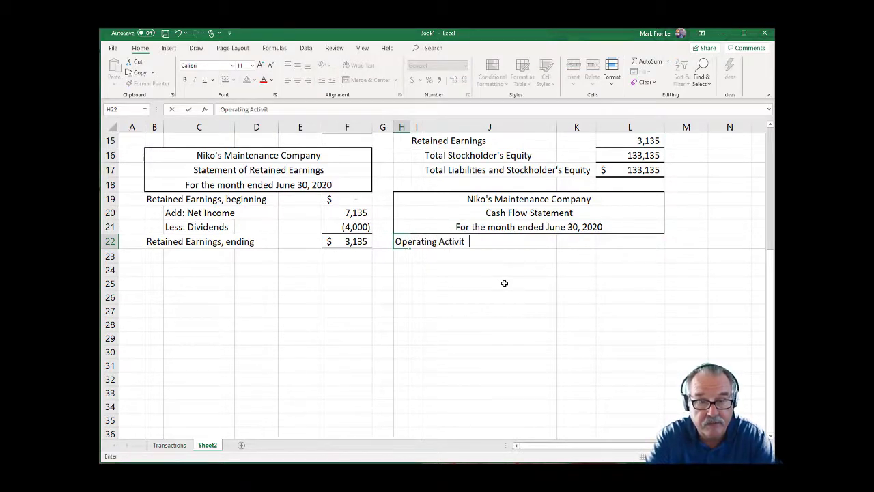
pyautogui.write('es:')
pyautogui.press('Return')
# Enter the section label Investing Activities in cell H26, leaving blank rows below the operating section label.
pyautogui.press('Return')
pyautogui.press('Return')
pyautogui.press('Return')
pyautogui.press('Return')
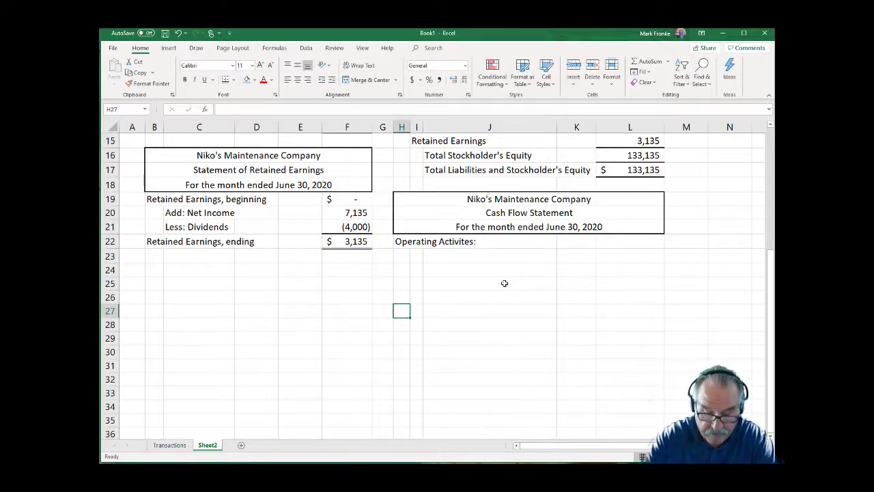
pyautogui.press('Up')
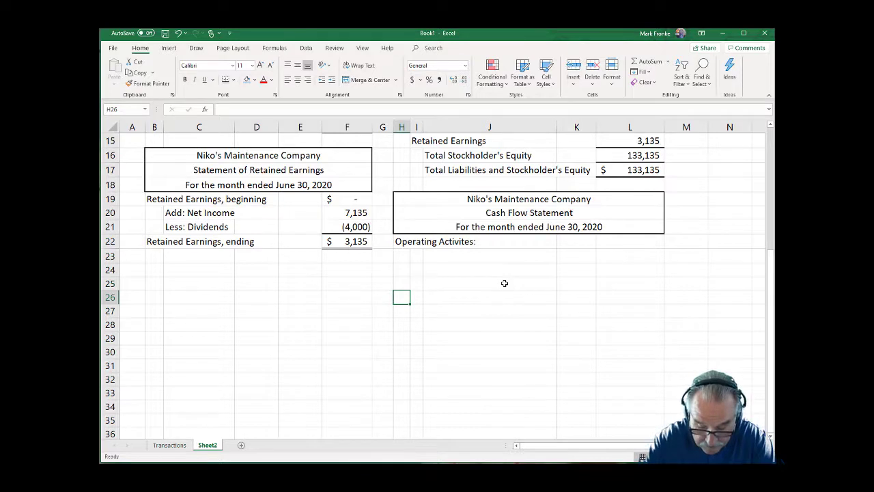
pyautogui.write('Inves')
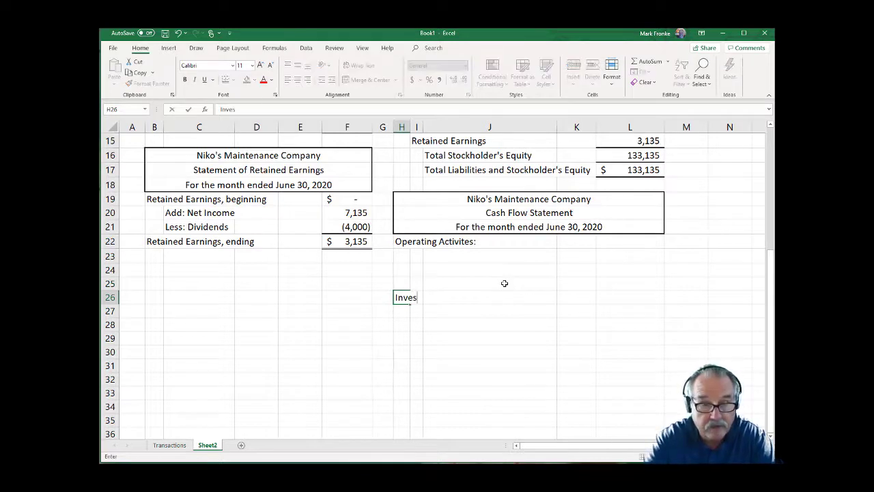
pyautogui.write('ting A')
pyautogui.press('BackSpace')
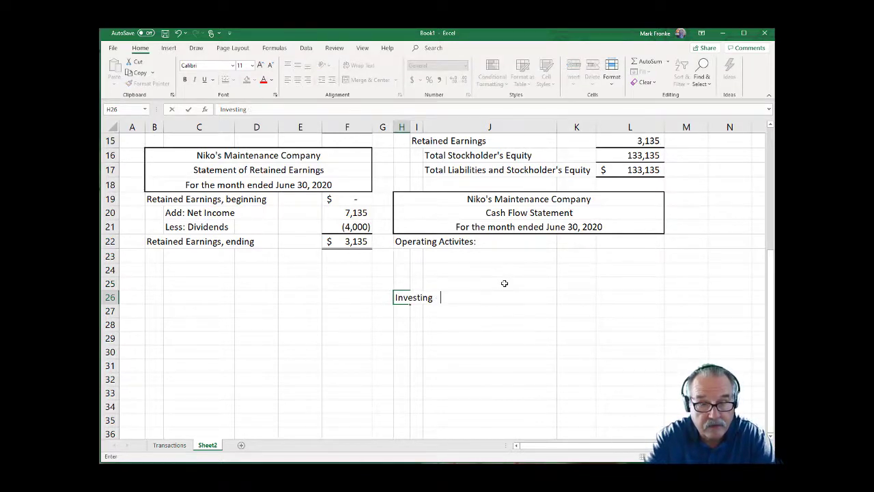
pyautogui.write('Activities')
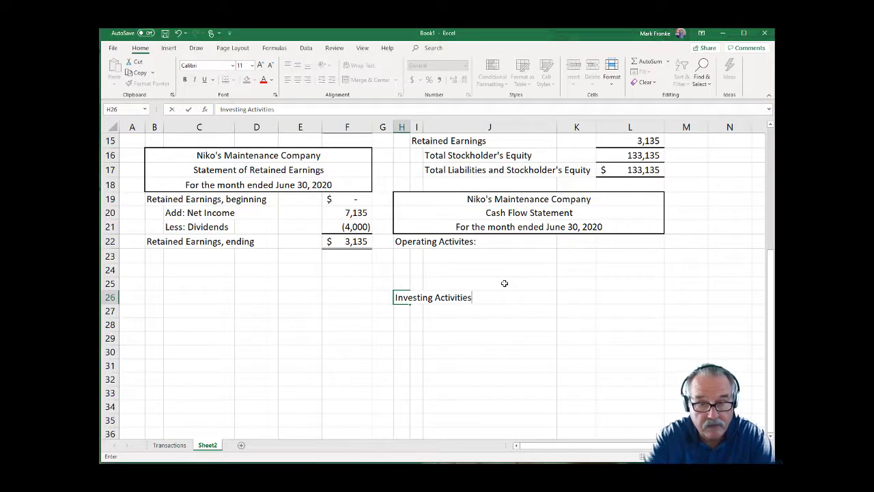
pyautogui.press('Return')
# Enter the section label Financing Activities in cell H29 of the cash flow statement.
pyautogui.press('Down')
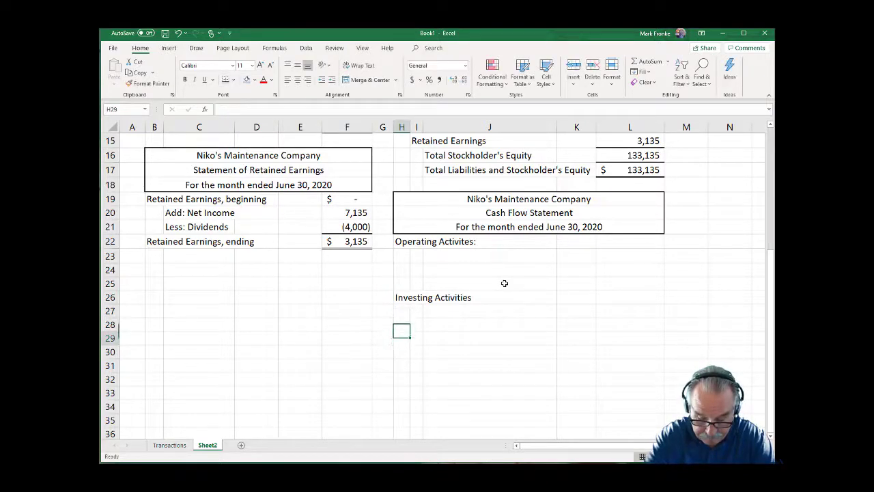
pyautogui.press('Down')
pyautogui.write('Finani')
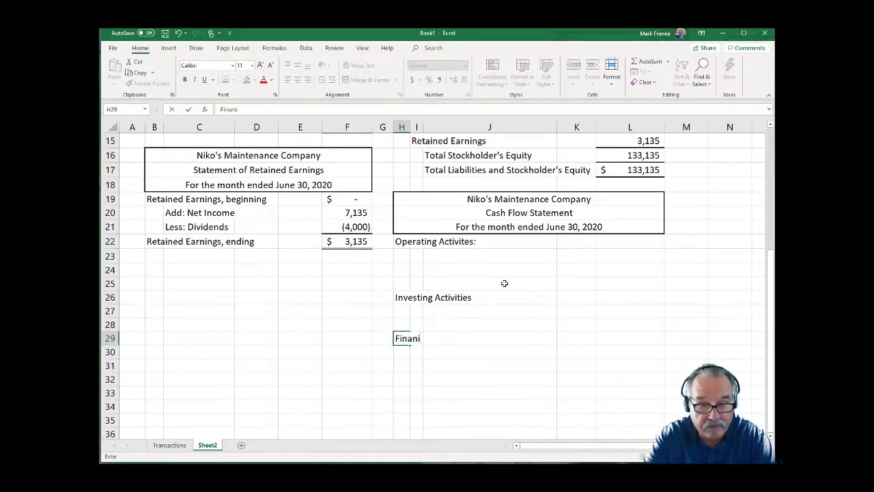
pyautogui.press('BackSpace')
pyautogui.write('cing')
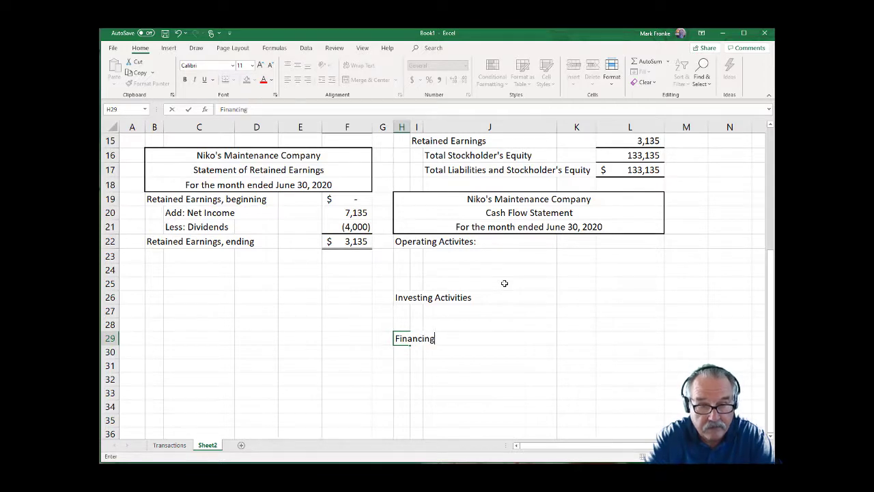
pyautogui.write(' Activities')
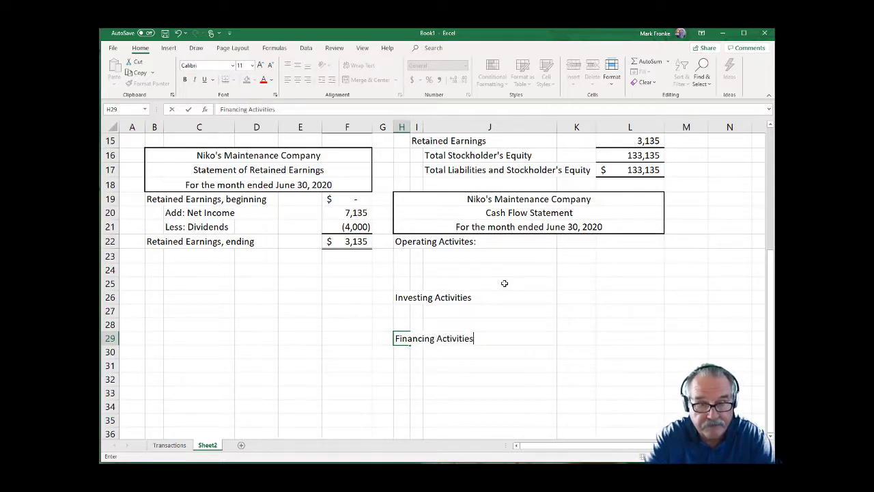
pyautogui.press('Return')
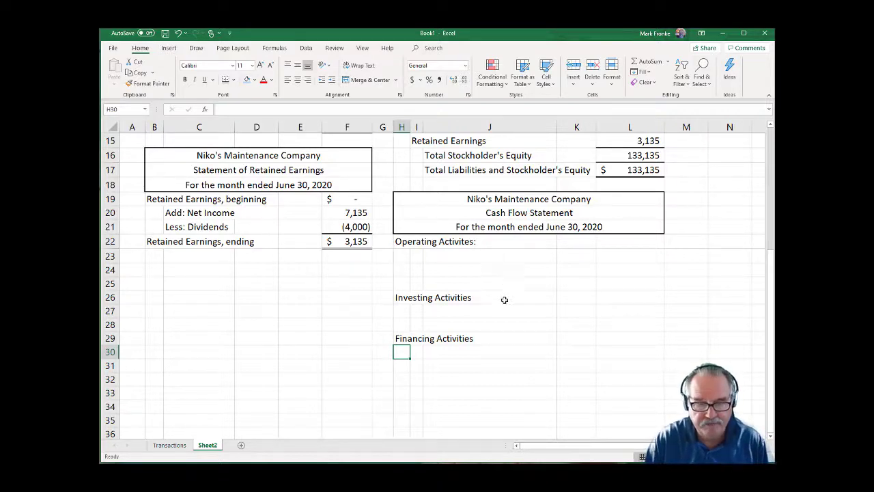
pyautogui.click(469, 471)
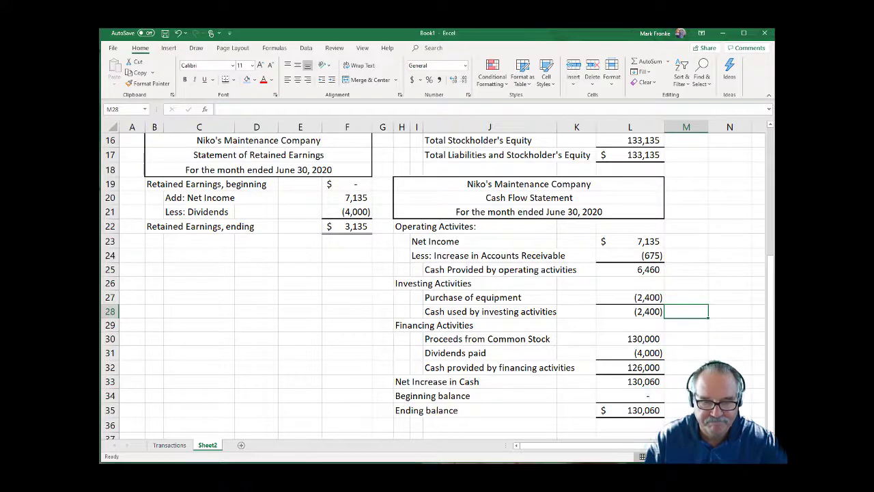
pyautogui.hotkey('alt', 'Tab')
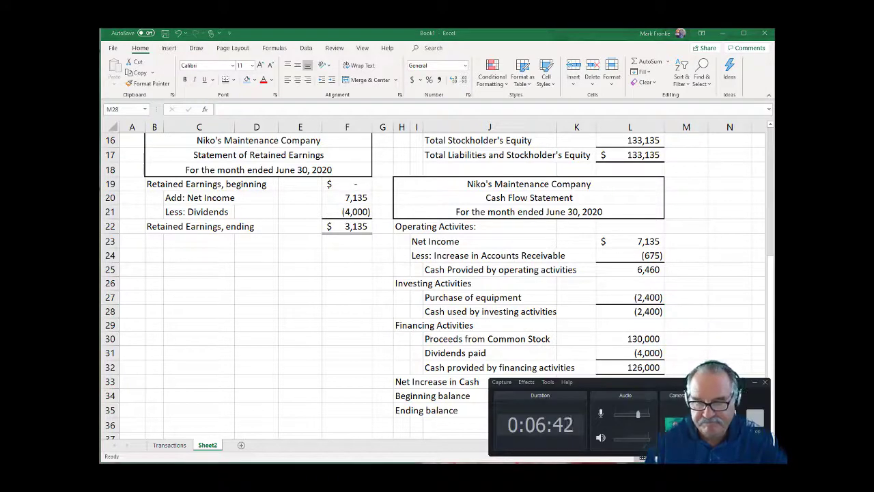